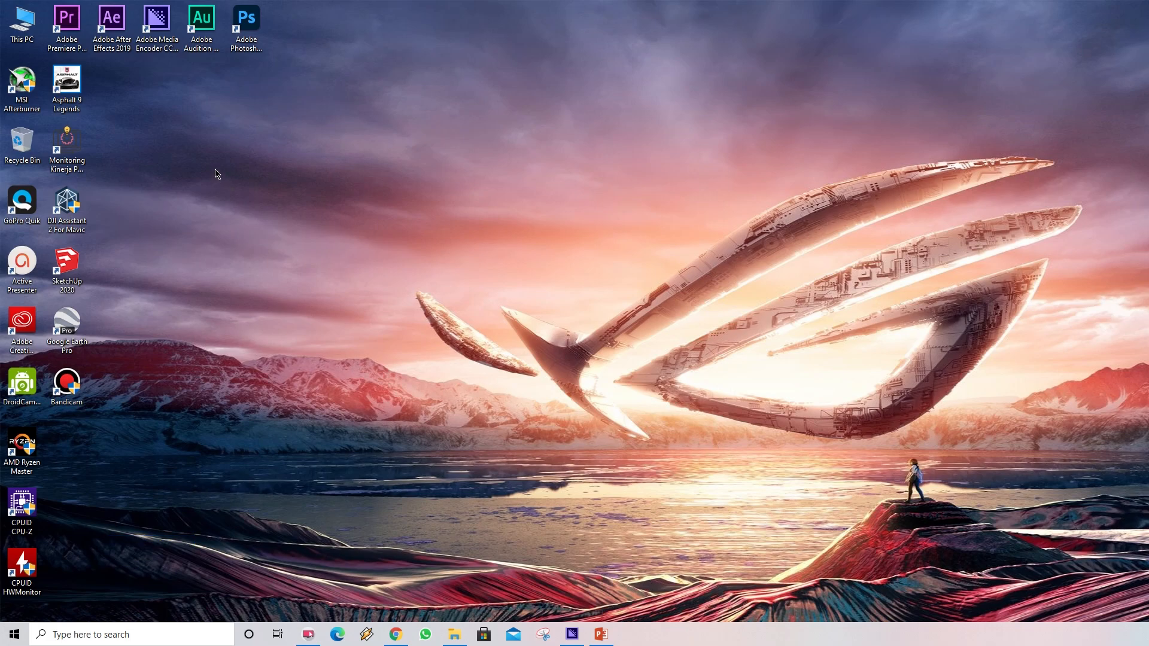
# Launch Adobe Premiere Pro 2019 from the desktop and start a new project.
pyautogui.click(83, 48)
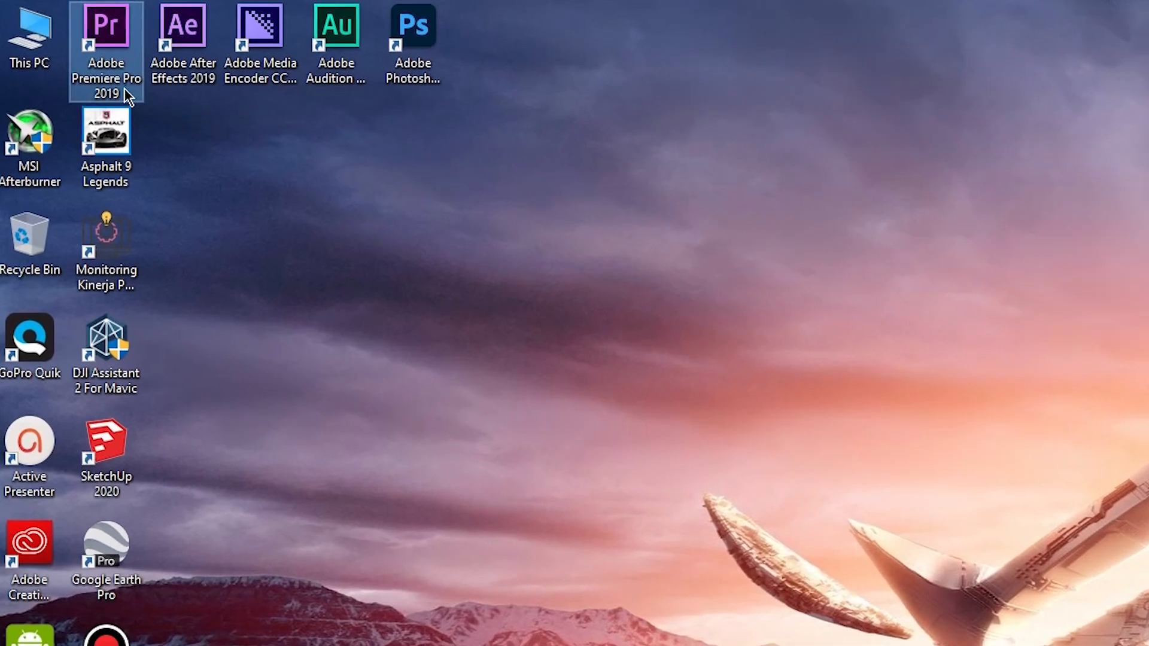
pyautogui.doubleClick(113, 41)
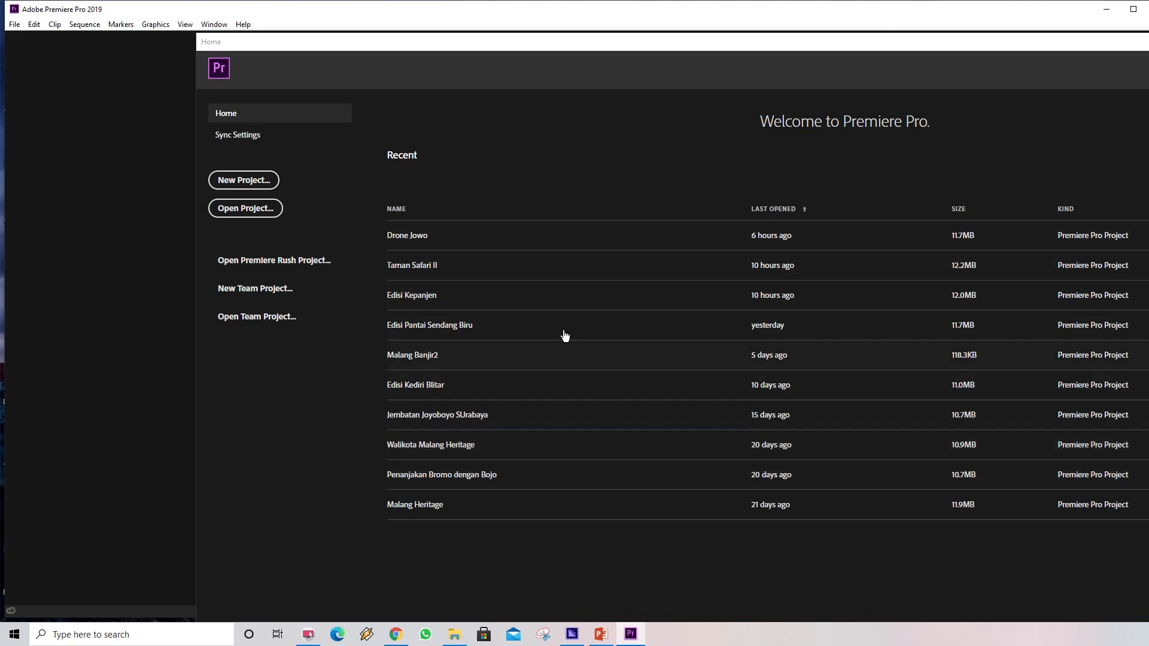
pyautogui.click(257, 181)
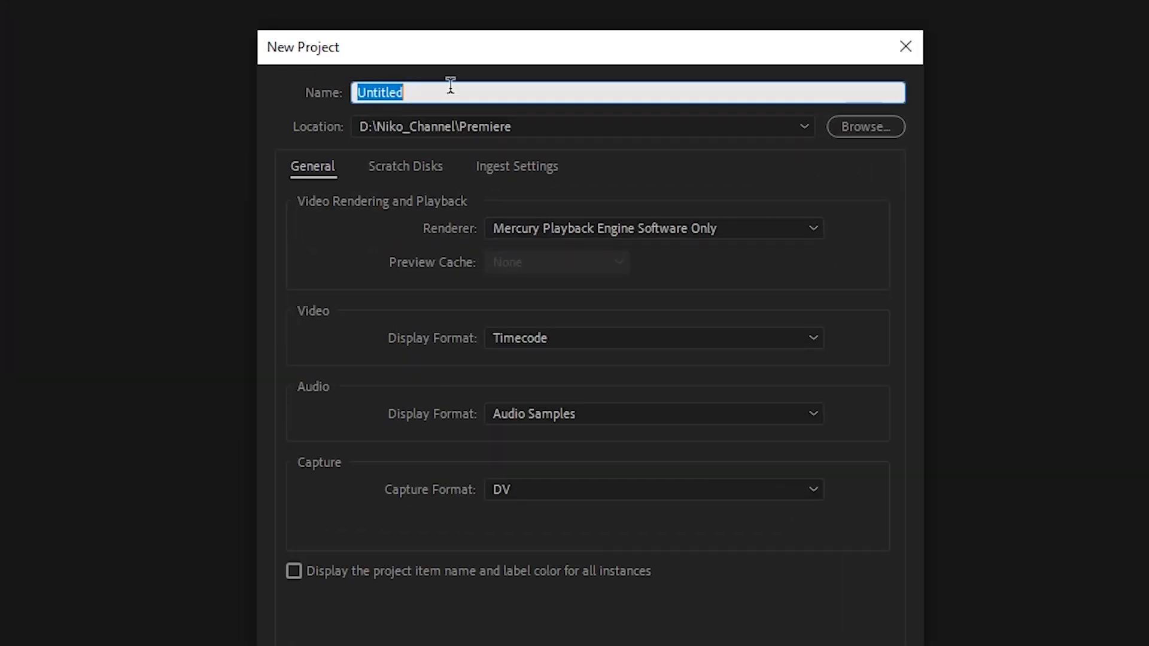
# Create the project with the name Coba Niko and narrow the application window to fit the screen.
pyautogui.click(421, 91)
pyautogui.doubleClick(471, 93)
pyautogui.write('Coba N')
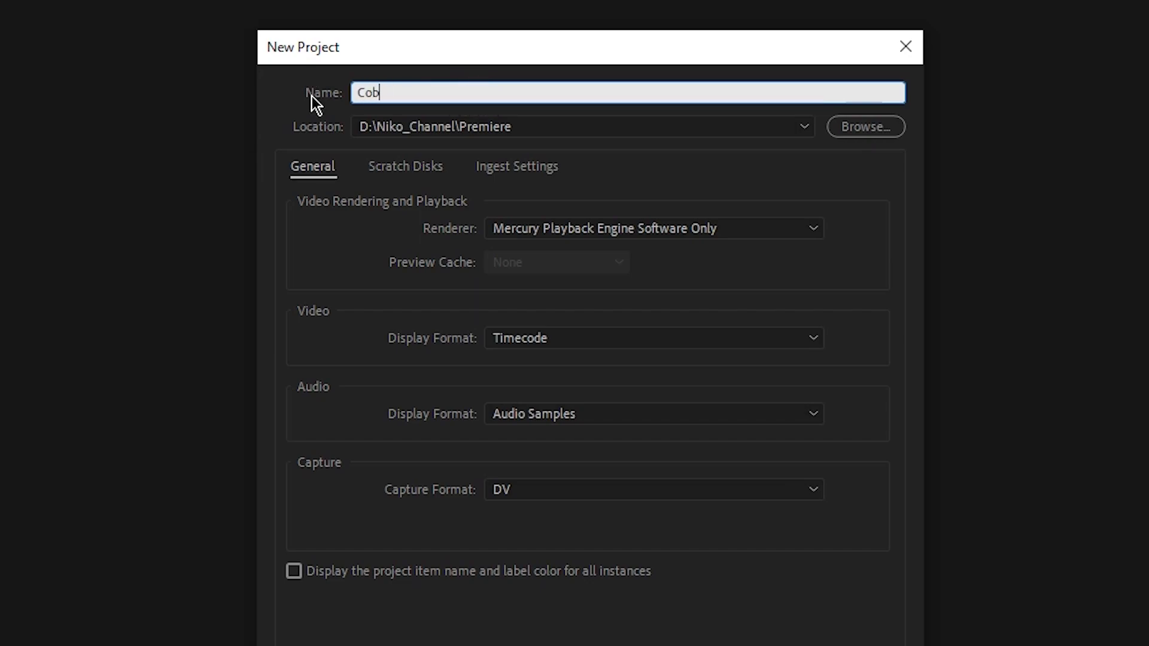
pyautogui.write('iko')
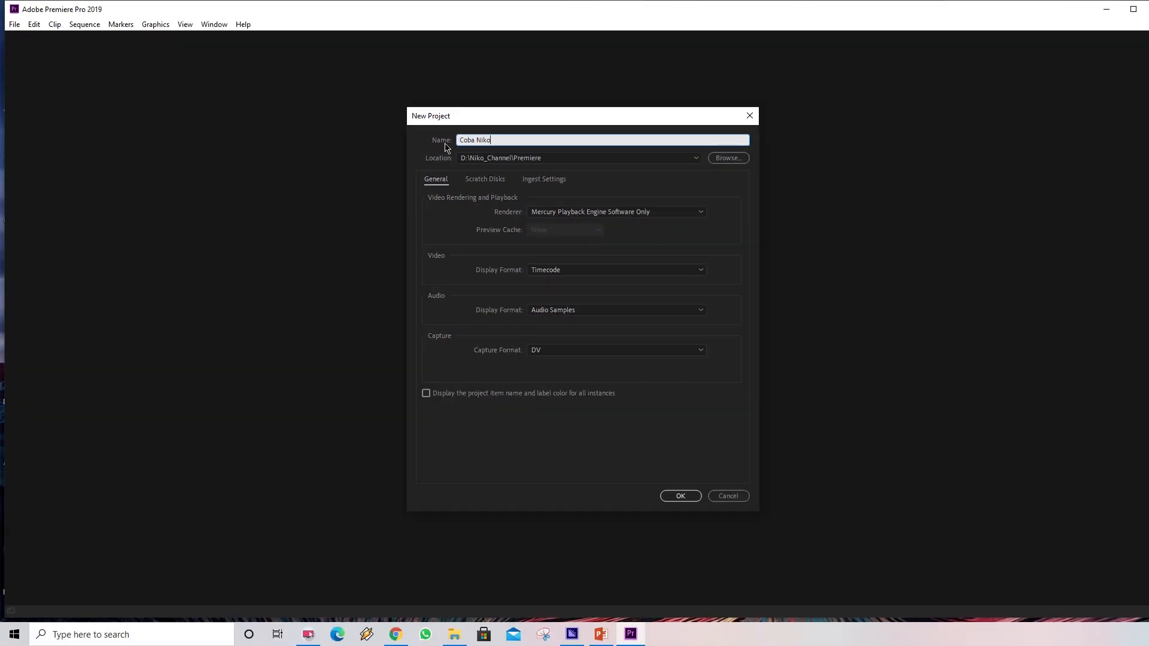
pyautogui.click(678, 497)
pyautogui.click(667, 498)
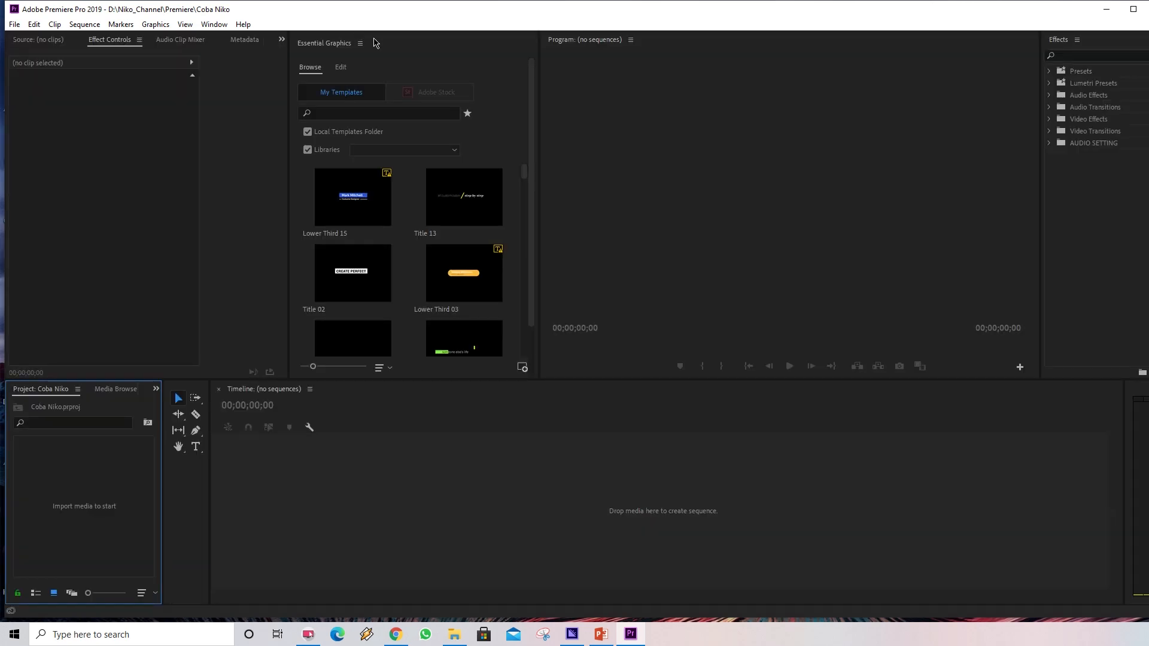
pyautogui.moveTo(1148, 194); pyautogui.dragTo(1141, 195)
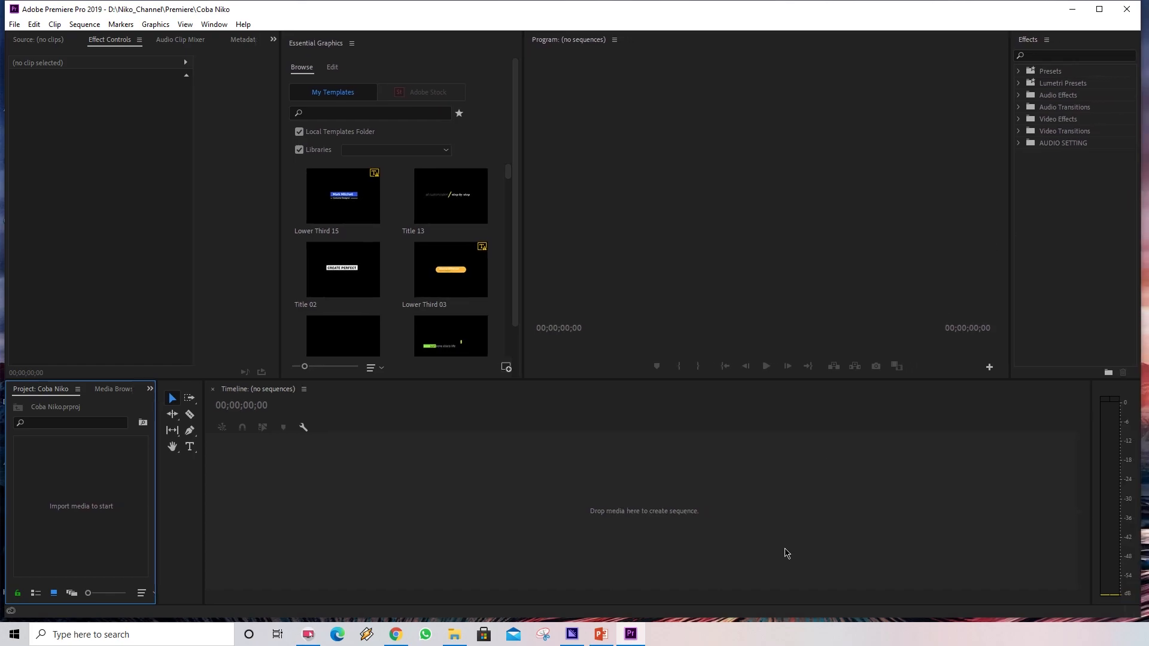
# Open Task Manager, move its window fully into view and show the CPU performance details.
pyautogui.rightClick(824, 635)
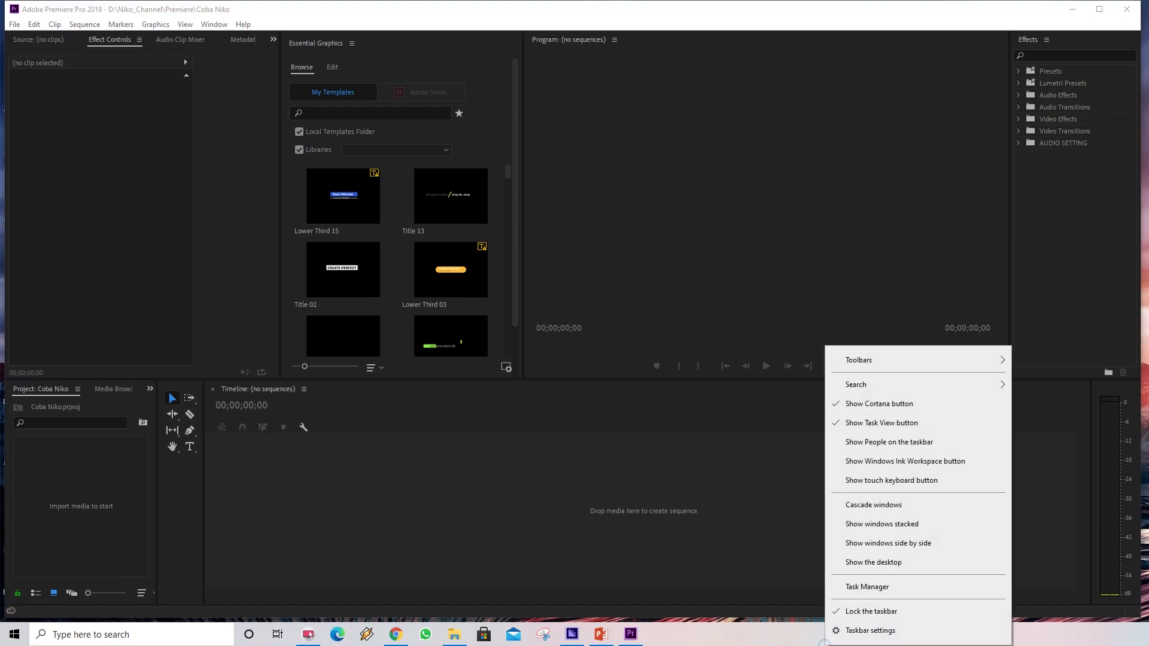
pyautogui.click(855, 591)
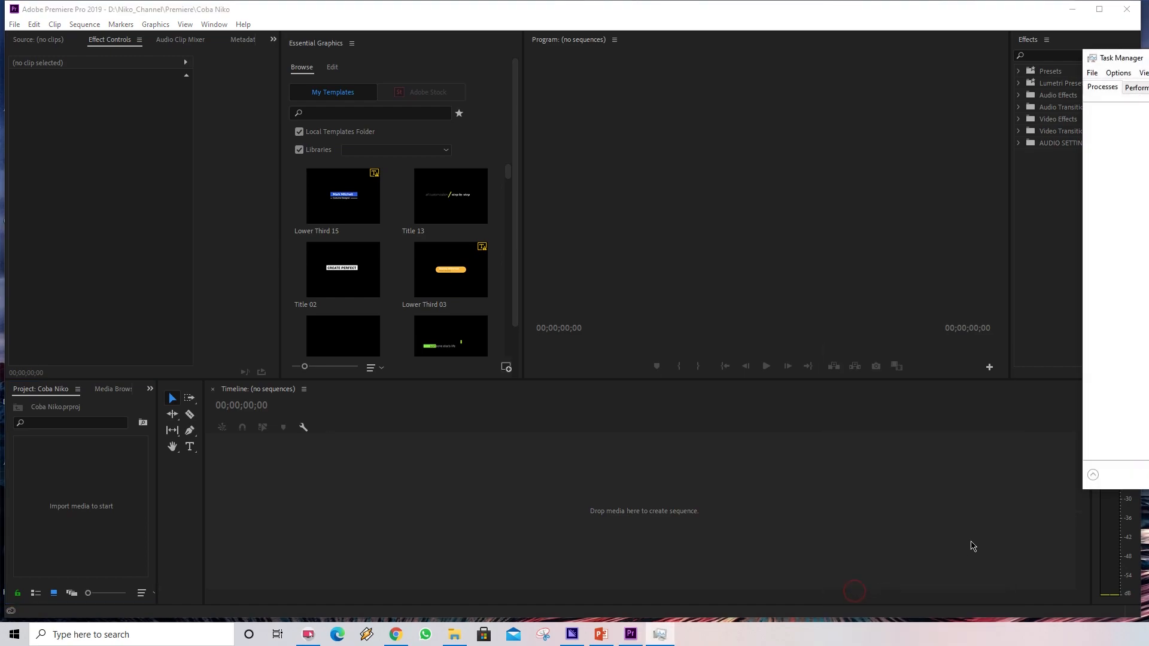
pyautogui.click(1141, 88)
pyautogui.moveTo(1148, 58); pyautogui.dragTo(884, 61)
pyautogui.click(564, 82)
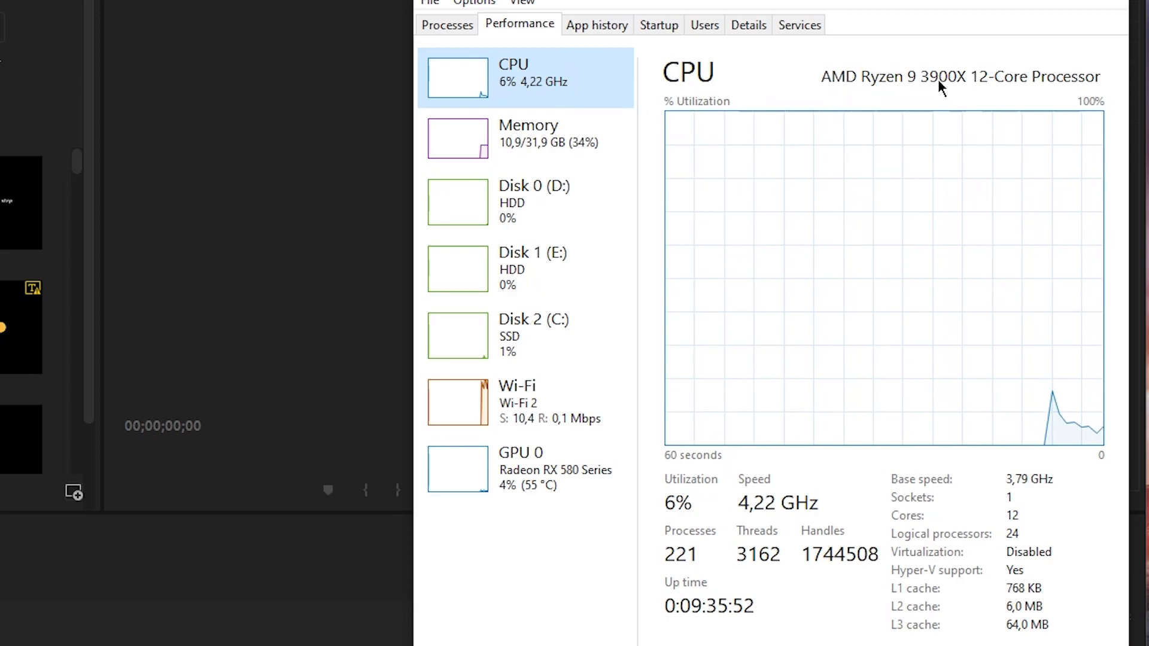
# Inspect the performance details of the memory, disks C, E and D, and GPU 0, and minimize Task Manager.
pyautogui.click(538, 126)
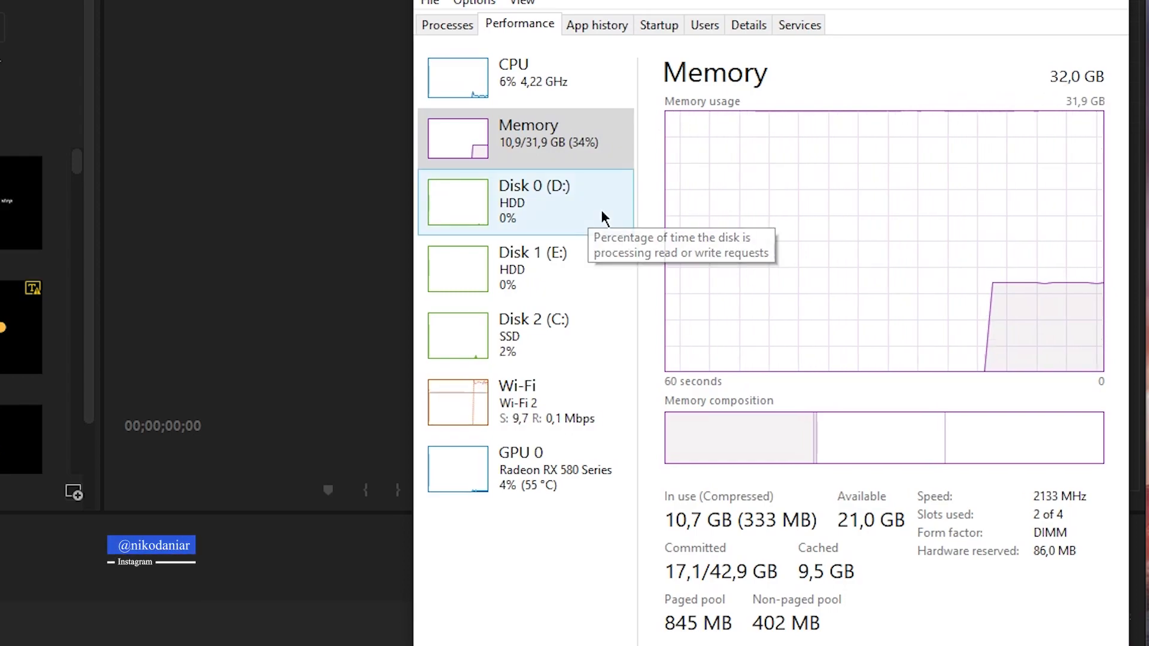
pyautogui.click(565, 344)
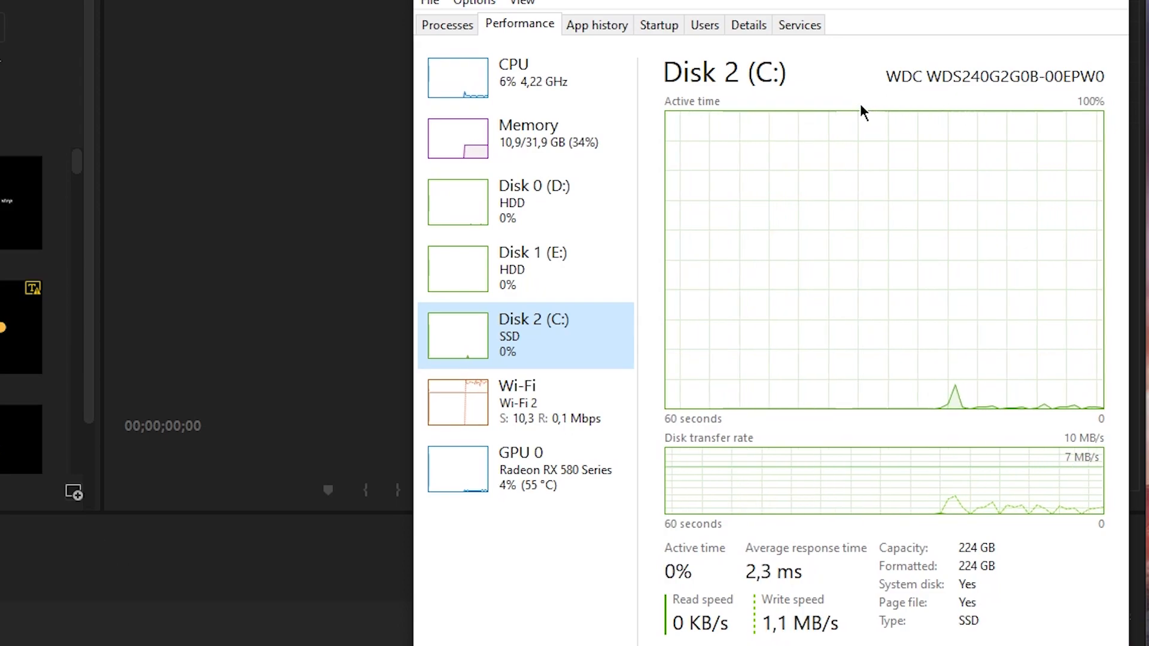
pyautogui.click(549, 259)
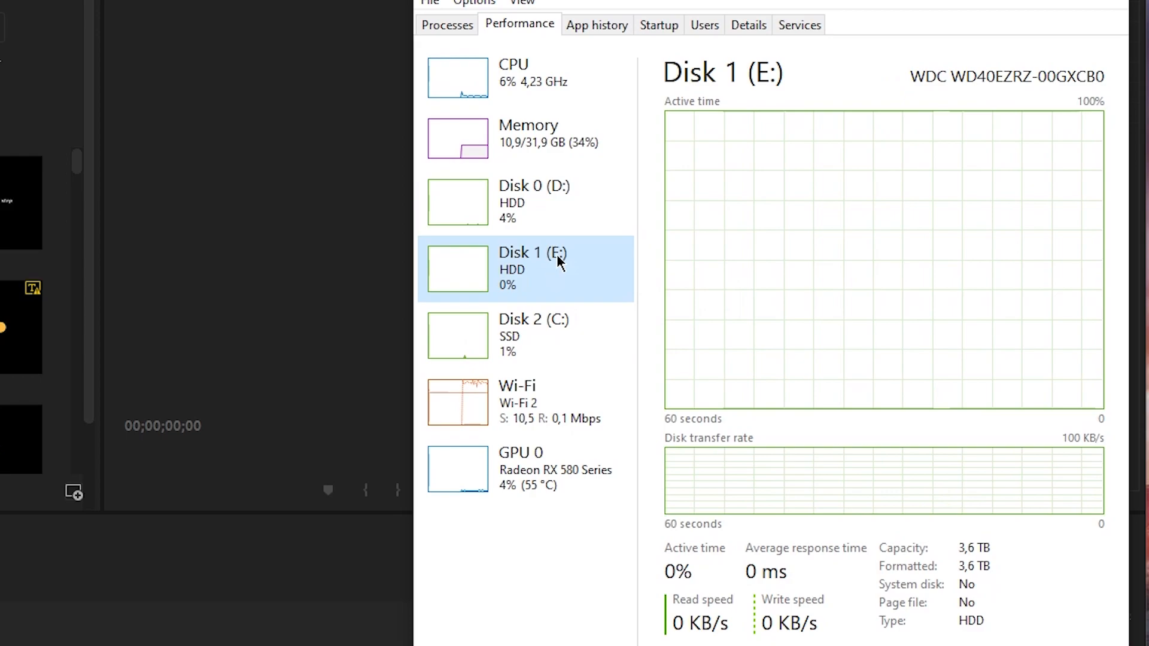
pyautogui.click(527, 209)
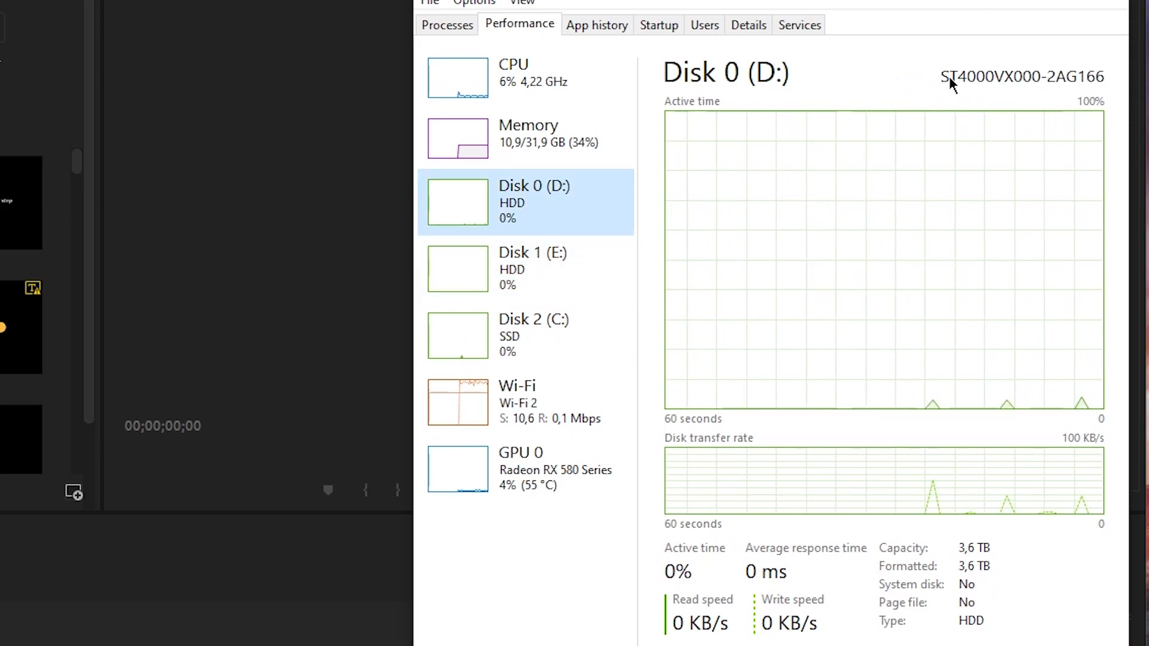
pyautogui.click(519, 267)
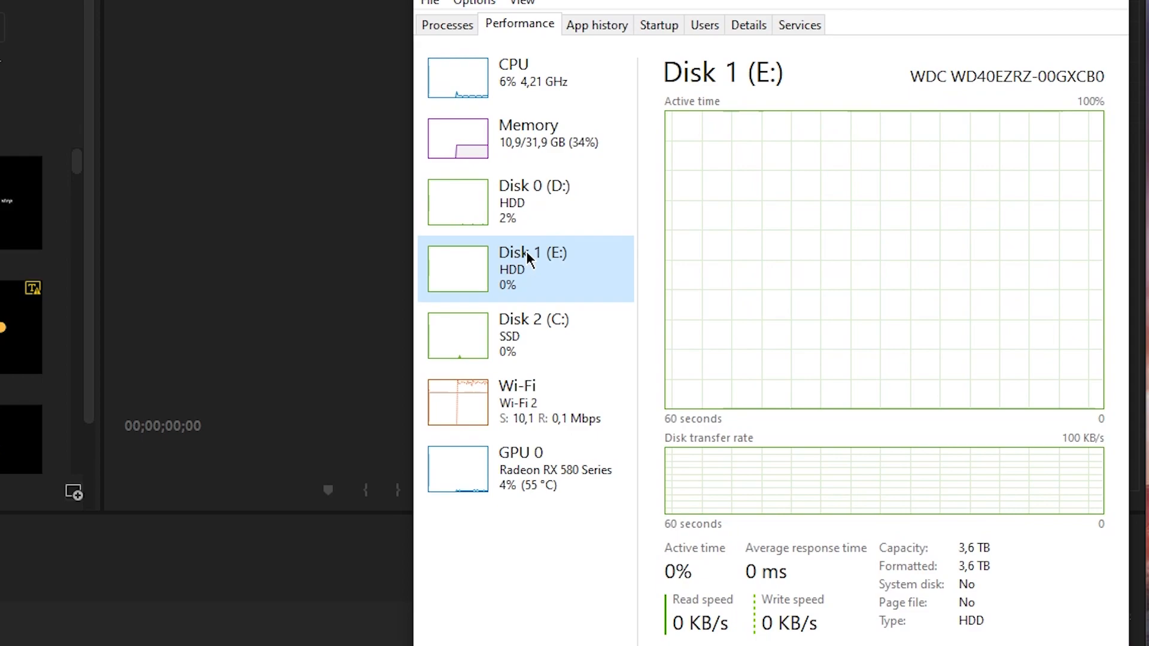
pyautogui.click(538, 486)
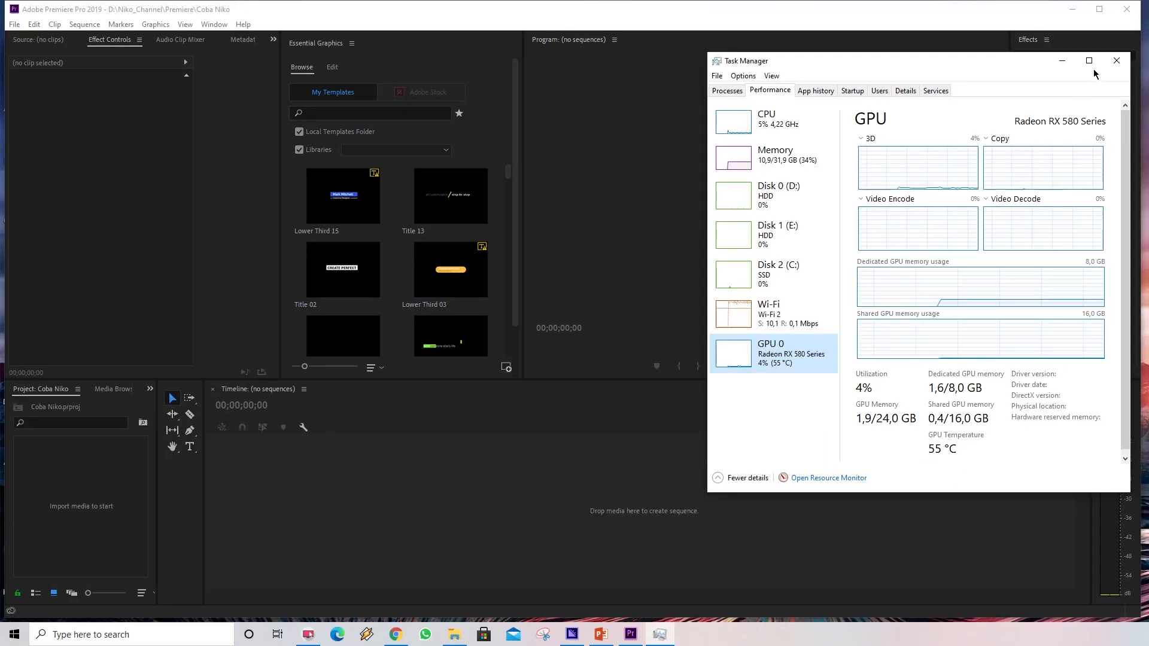
pyautogui.click(1063, 59)
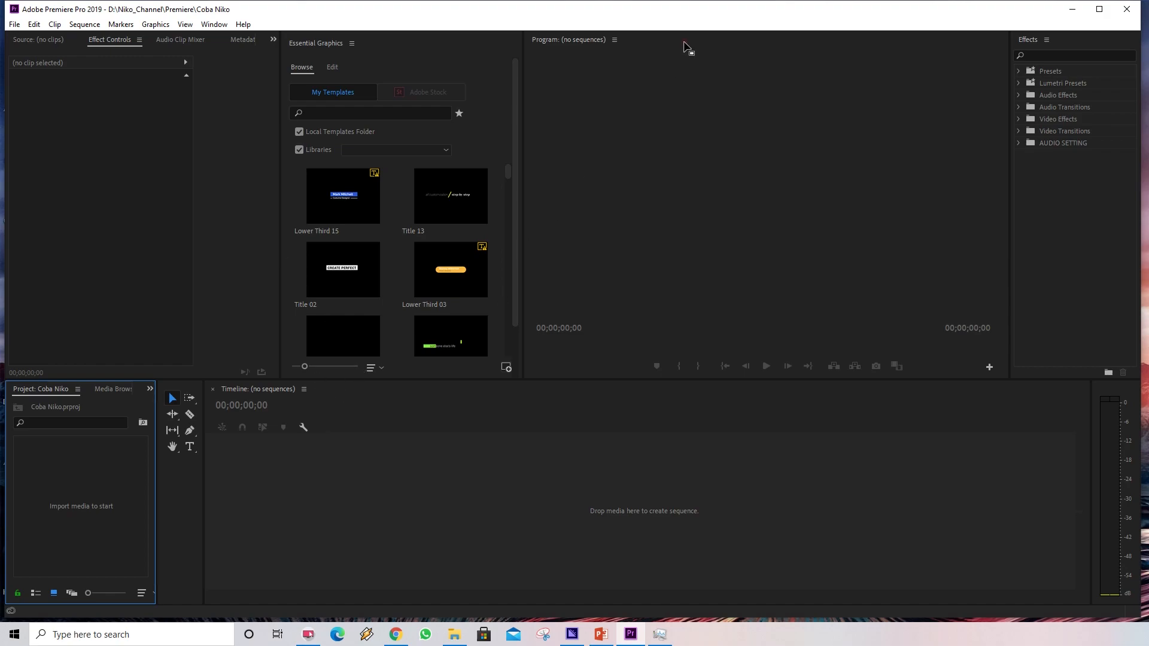
# Look through the Program, Source, Effect Controls, Audio Clip Mixer and Metadata panels, ending on the empty Source monitor.
pyautogui.click(601, 99)
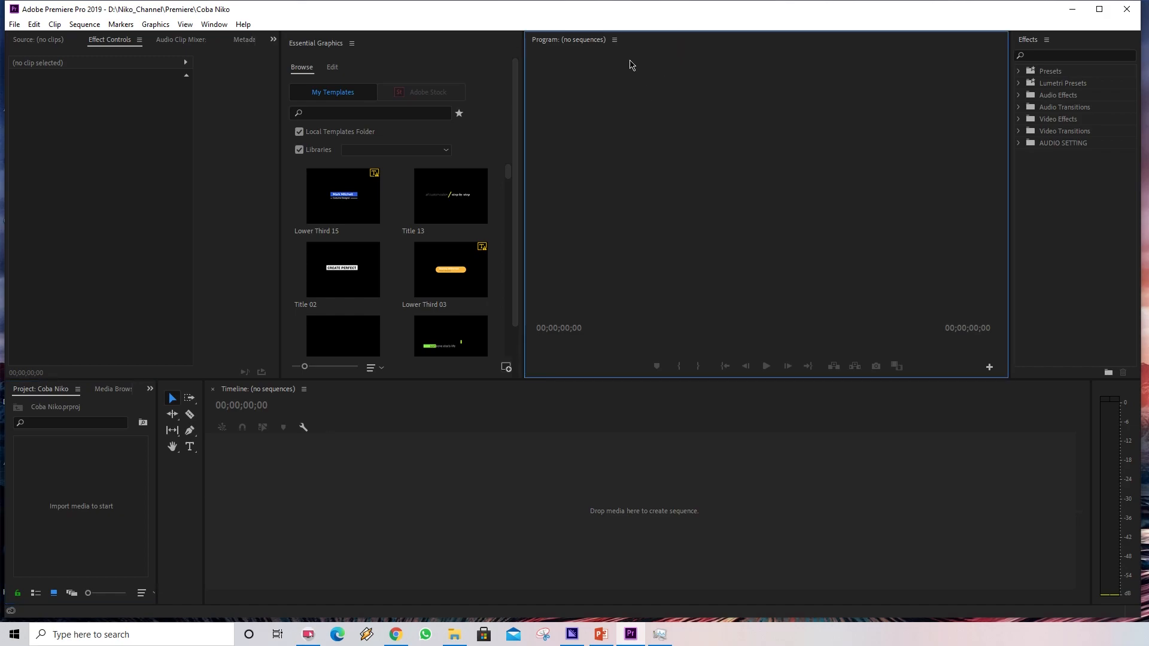
pyautogui.moveTo(667, 41)
pyautogui.mouseDown()
pyautogui.moveTo(641, 61)
pyautogui.moveTo(415, 44)
pyautogui.moveTo(469, 126)
pyautogui.moveTo(508, 152)
pyautogui.moveTo(447, 69)
pyautogui.moveTo(536, 52)
pyautogui.moveTo(667, 56)
pyautogui.mouseUp()
pyautogui.click(38, 42)
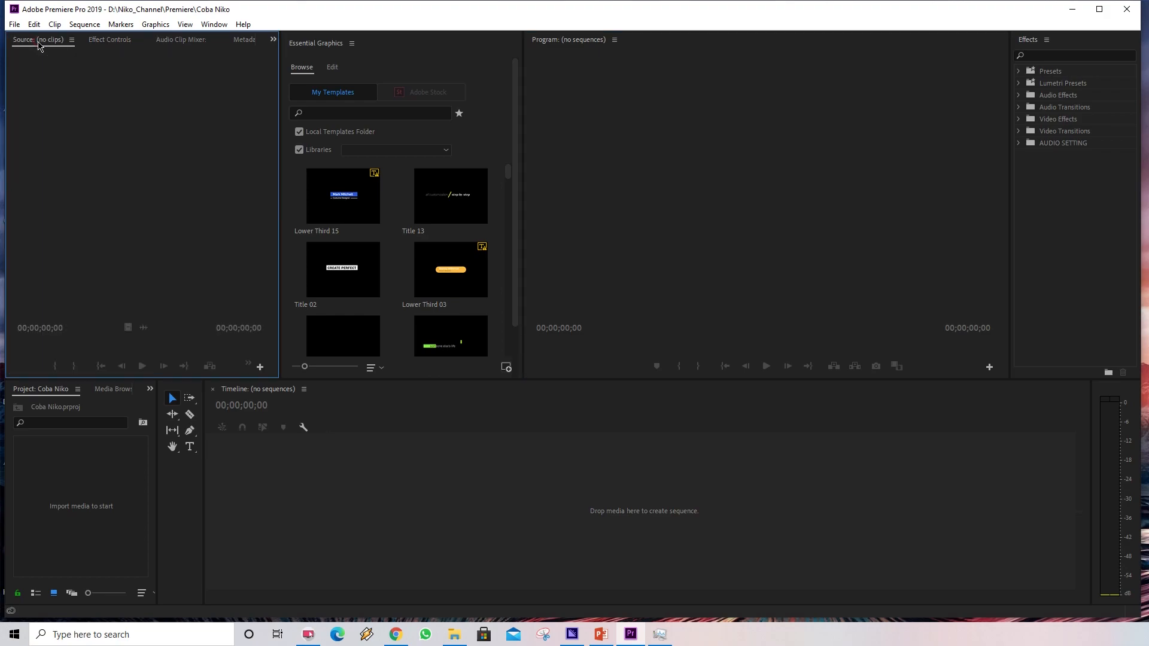
pyautogui.click(118, 41)
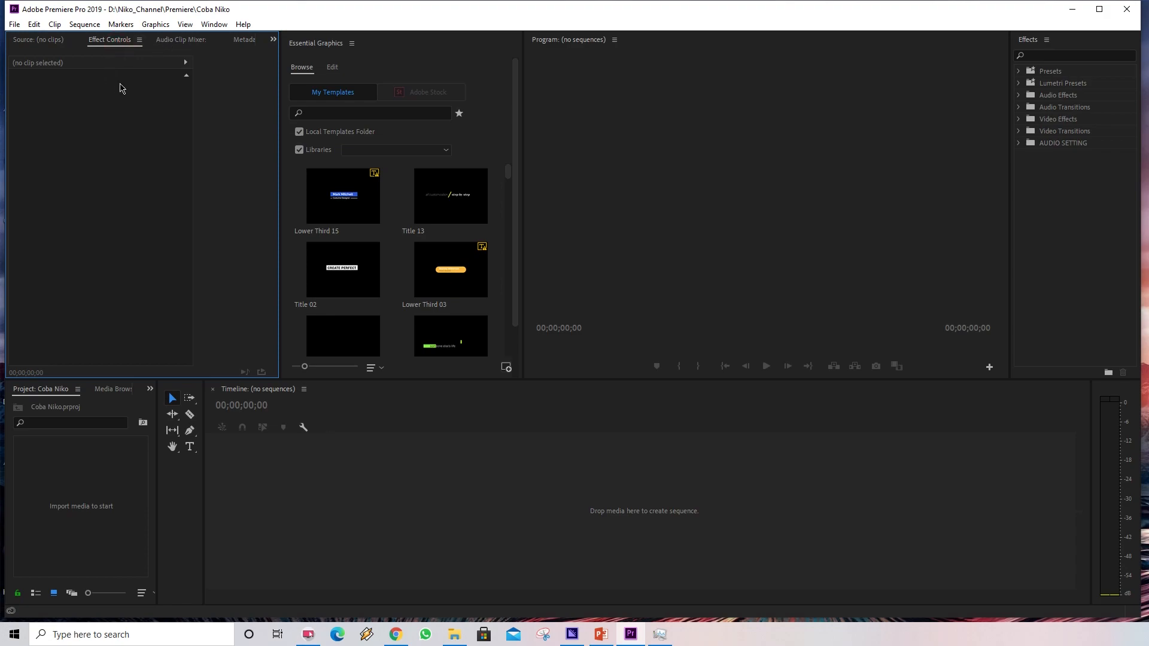
pyautogui.click(180, 40)
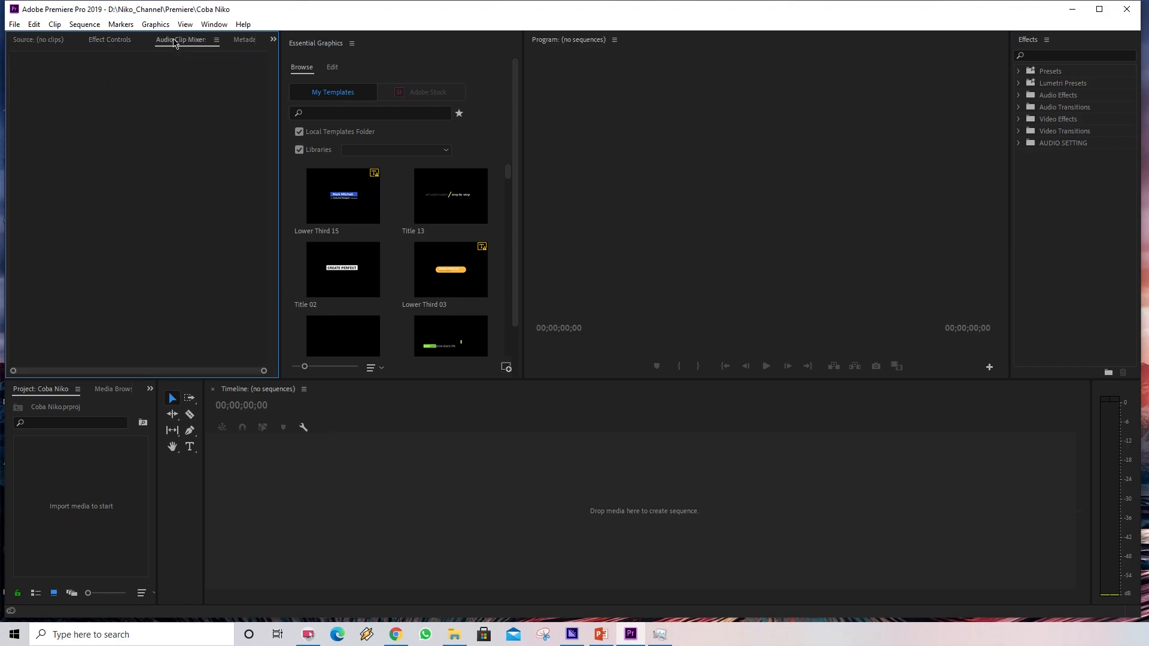
pyautogui.click(233, 41)
pyautogui.click(273, 40)
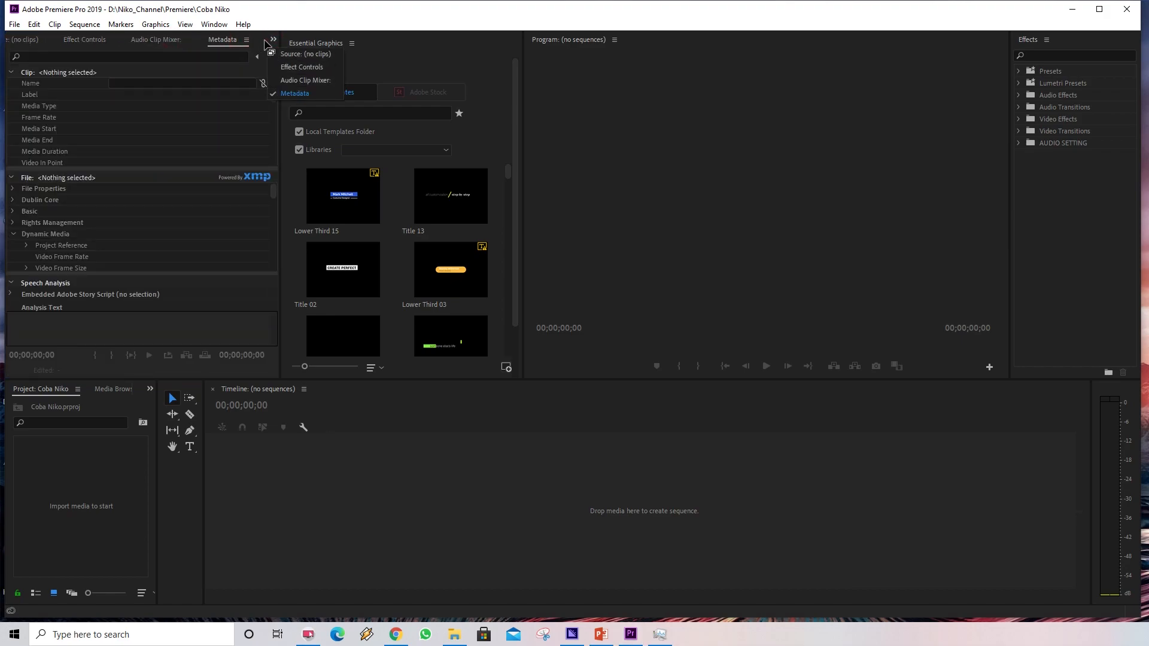
pyautogui.click(292, 27)
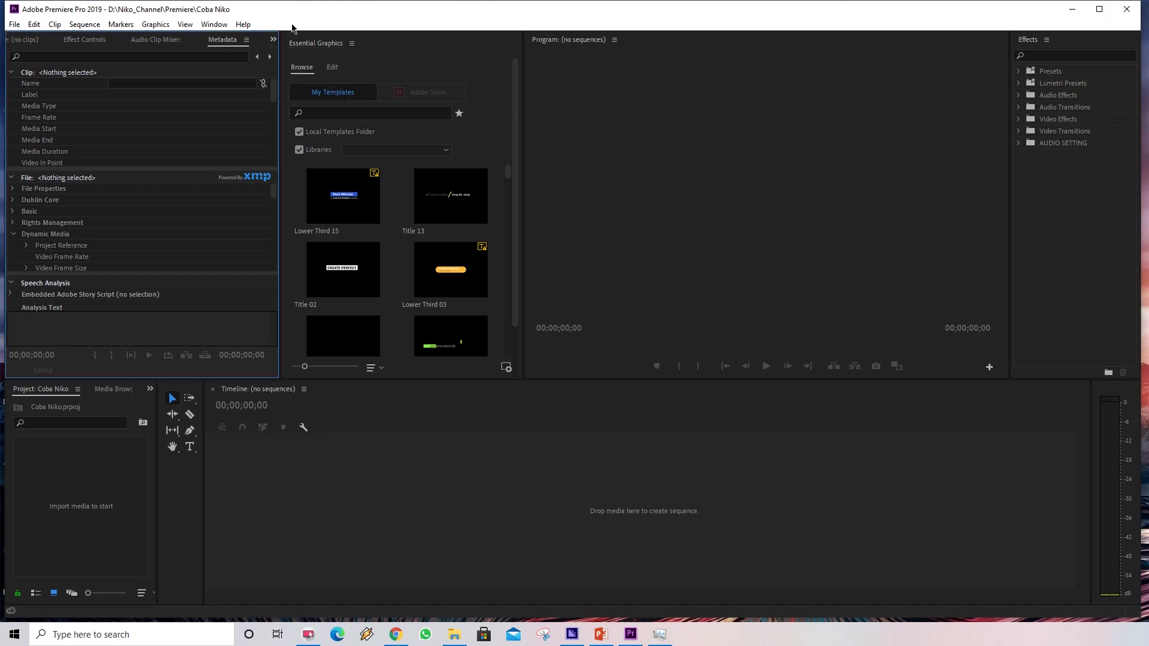
pyautogui.click(40, 40)
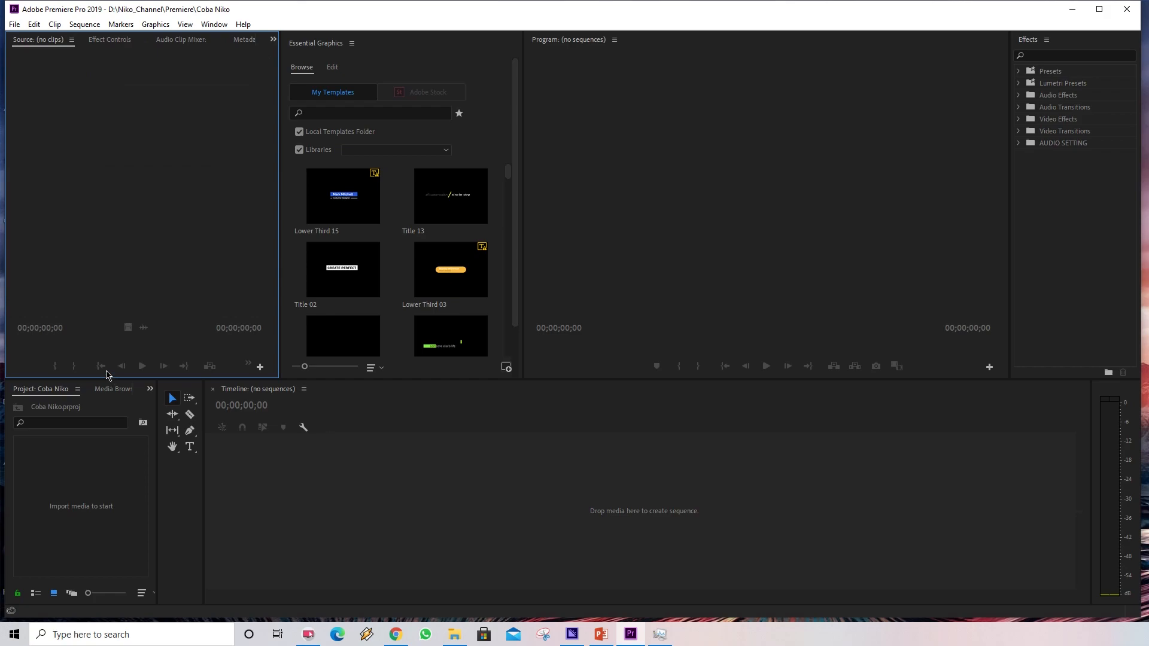
# Browse the D: drive to the first Salam Kenal folder under Drone Jowo and widen the Media Browser to show its clips.
pyautogui.click(114, 389)
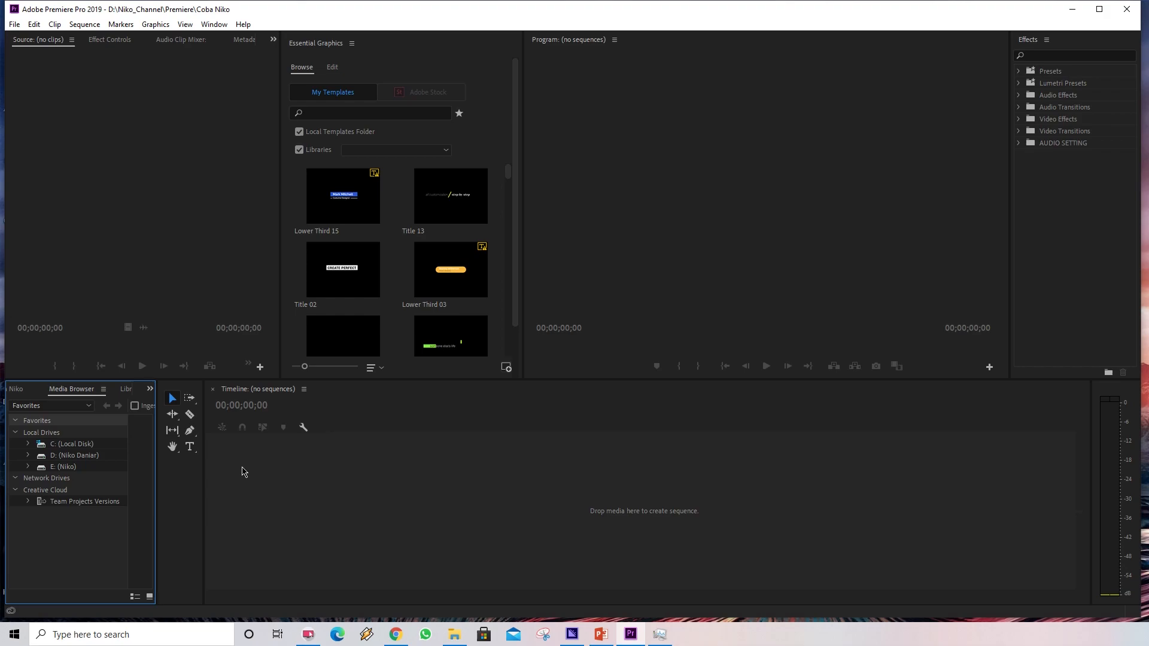
pyautogui.click(28, 456)
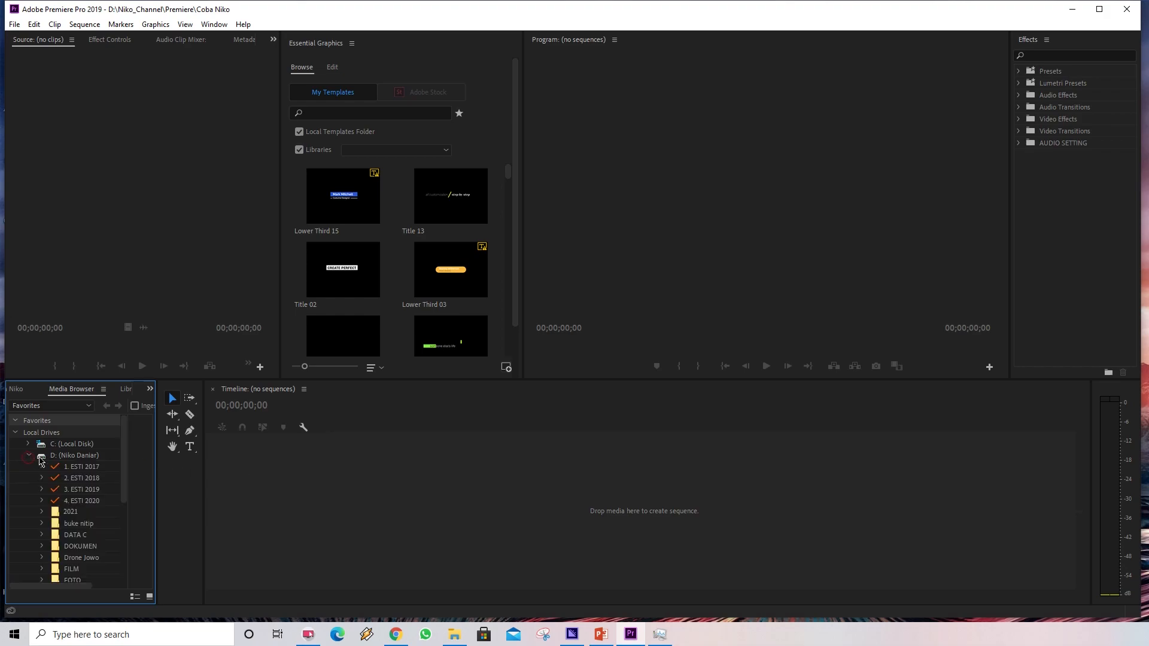
pyautogui.scroll(-3, 60, 513)
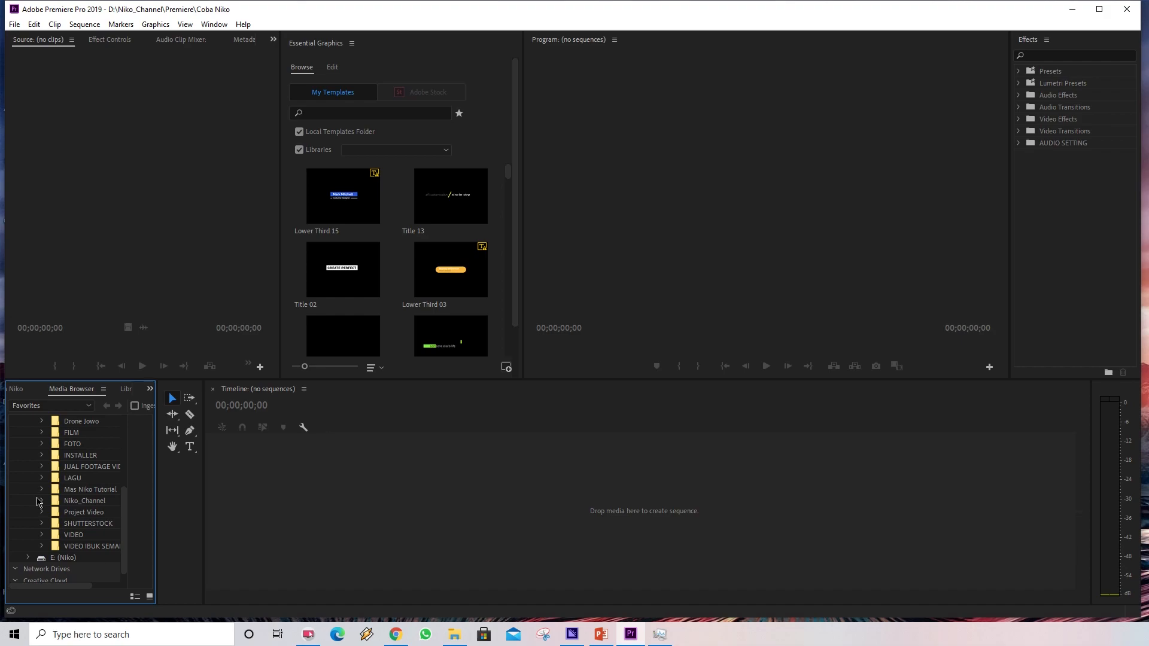
pyautogui.click(44, 421)
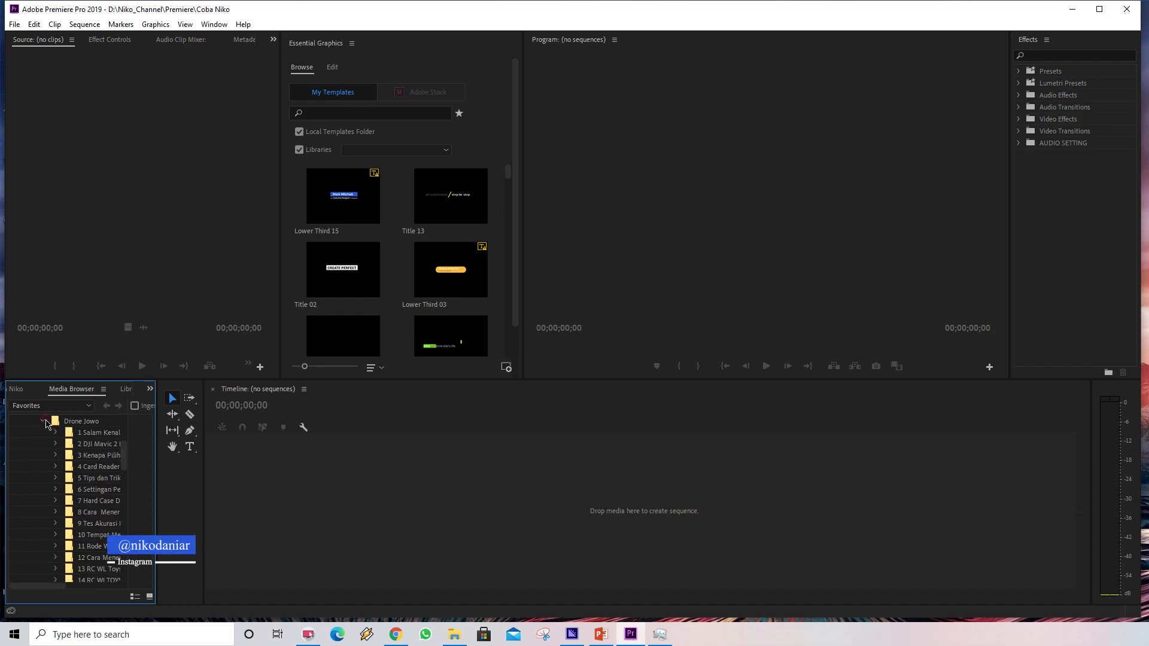
pyautogui.click(90, 435)
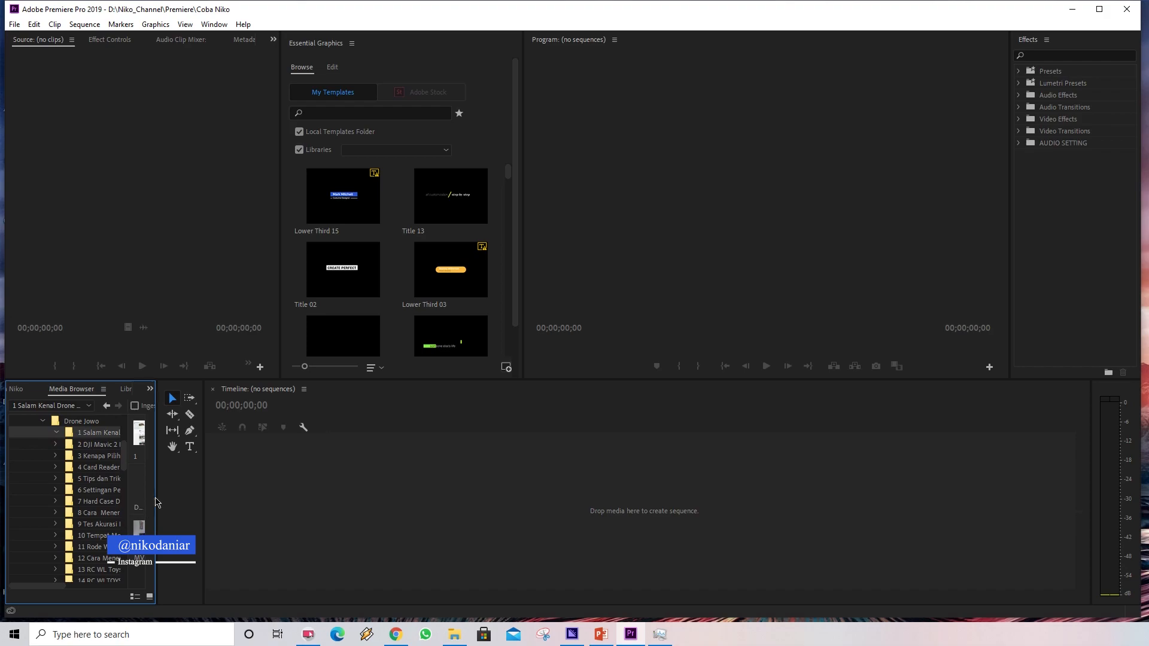
pyautogui.click(130, 491)
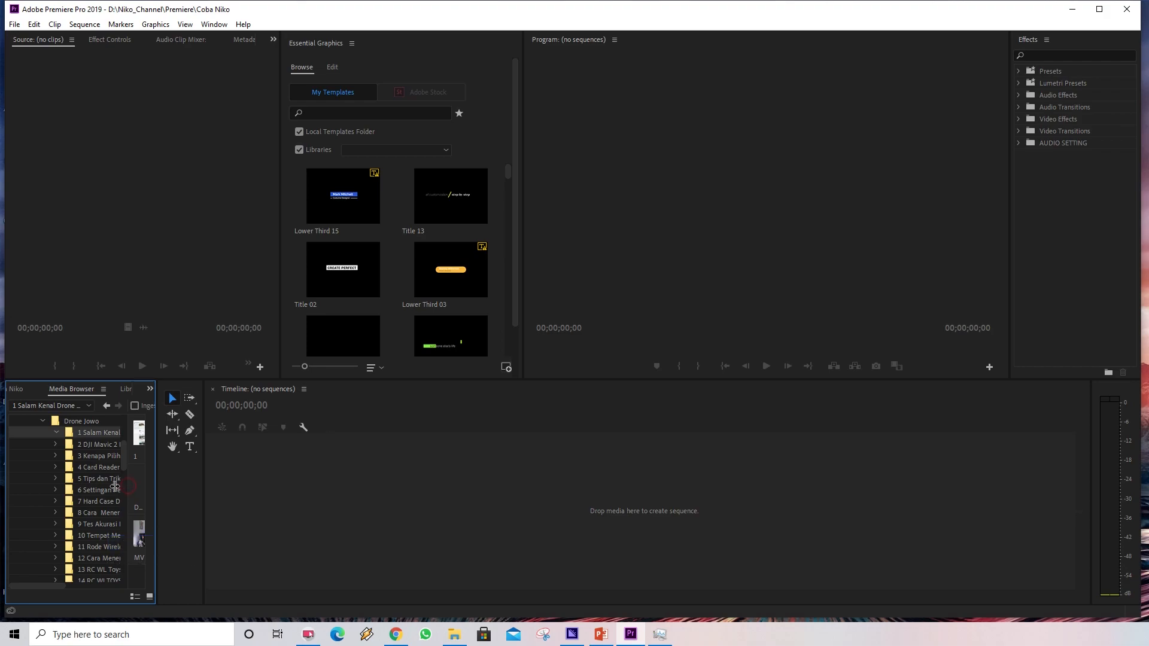
pyautogui.moveTo(156, 483); pyautogui.dragTo(190, 483)
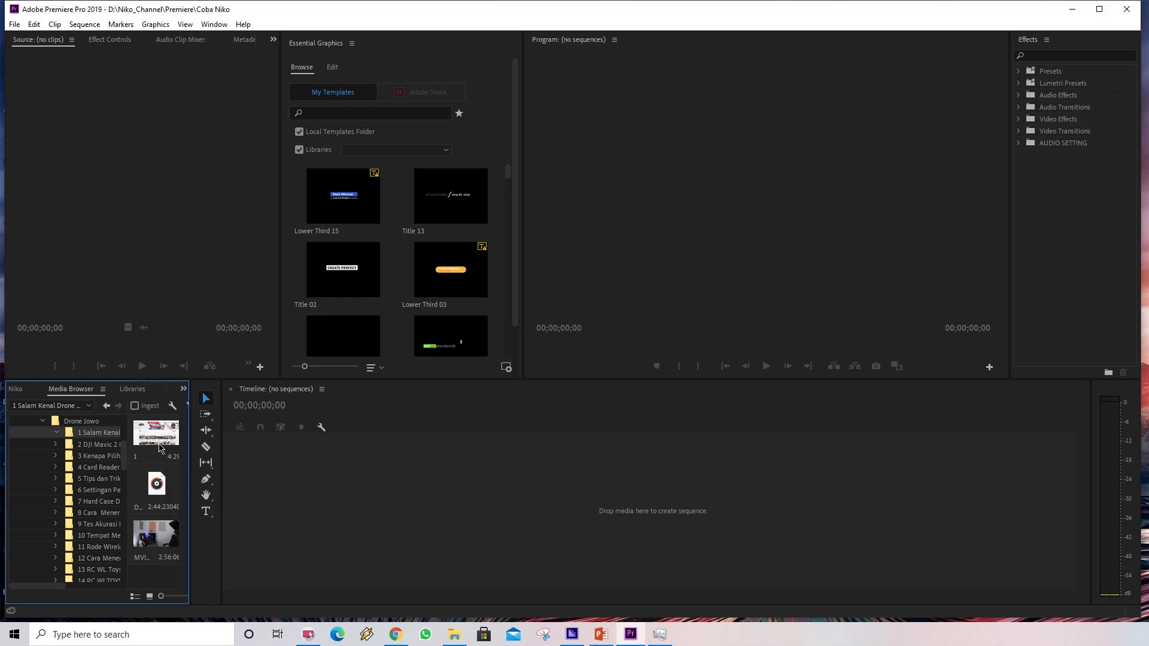
# Place the MVI_2550 video clip from the Media Browser into the empty timeline to create a sequence.
pyautogui.click(156, 534)
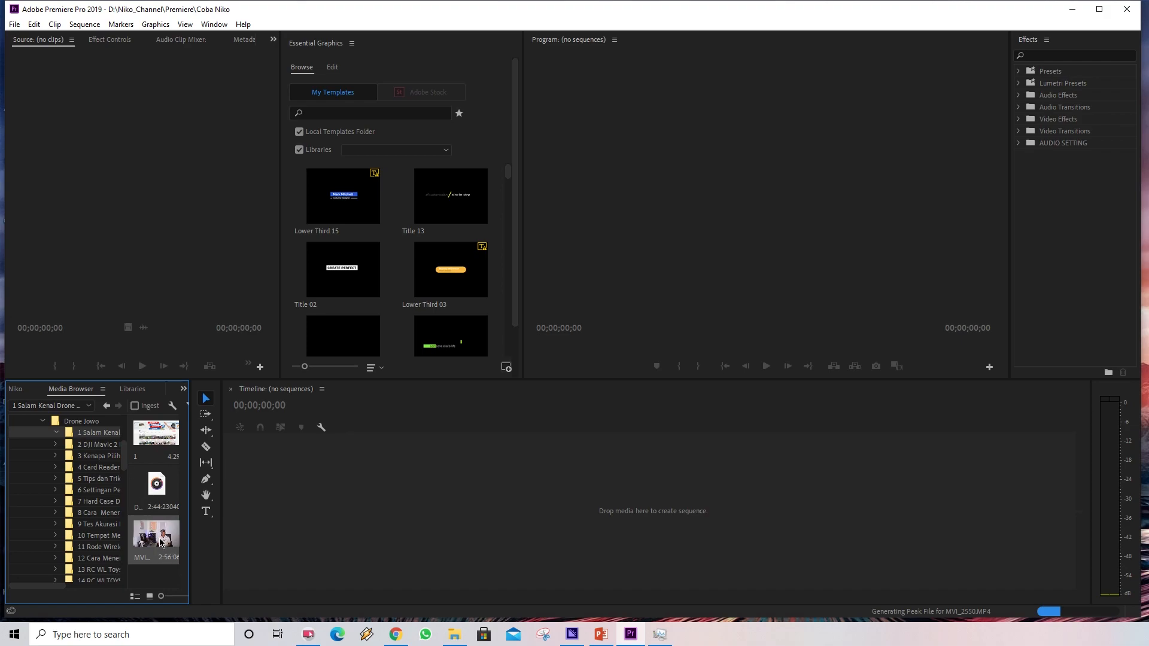
pyautogui.moveTo(160, 541); pyautogui.dragTo(262, 517)
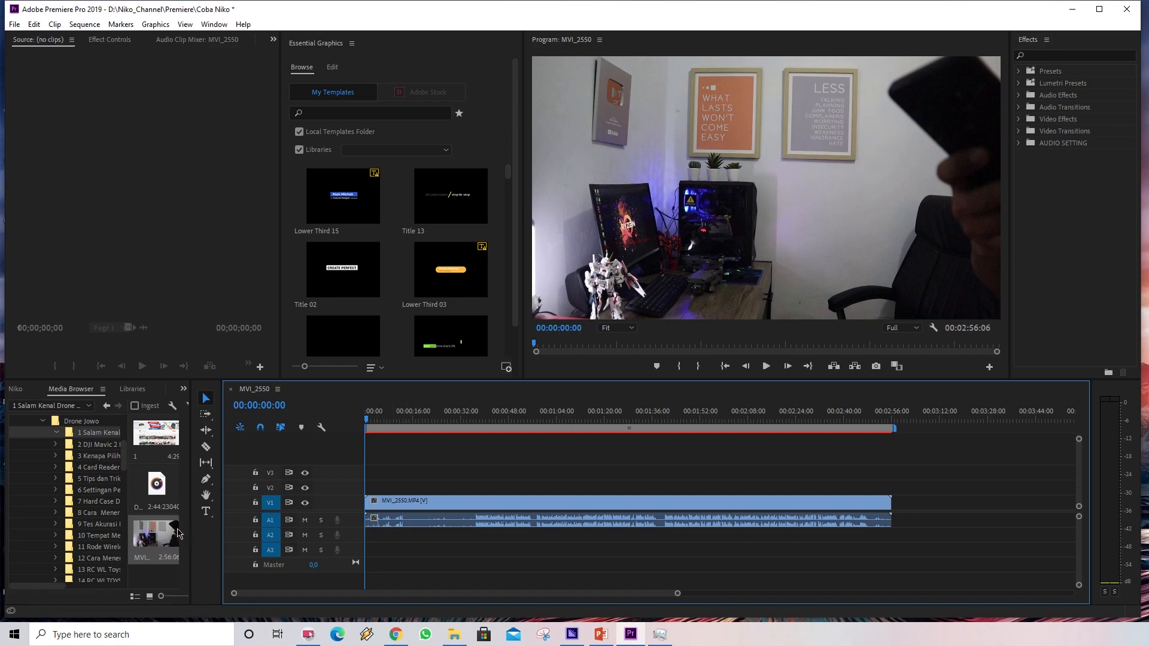
pyautogui.rightClick(158, 521)
pyautogui.press('Escape')
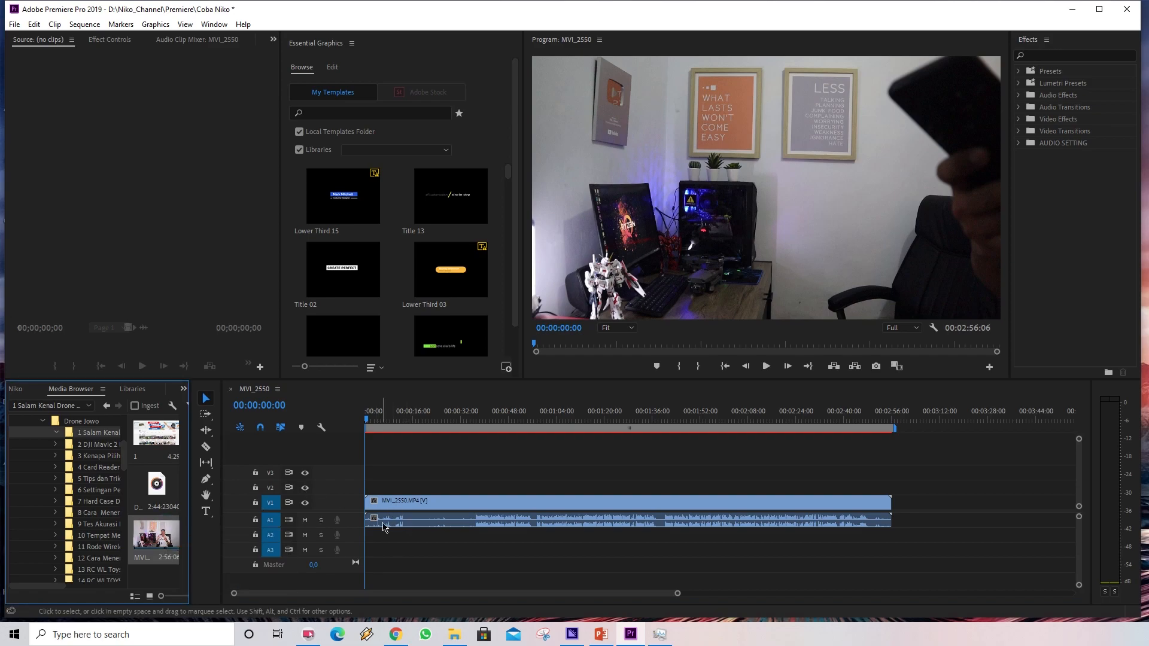
# Examine the file properties of the MVI_2550 clip in the timeline, especially its image size and frame rate, and close them.
pyautogui.click(400, 506)
pyautogui.rightClick(400, 505)
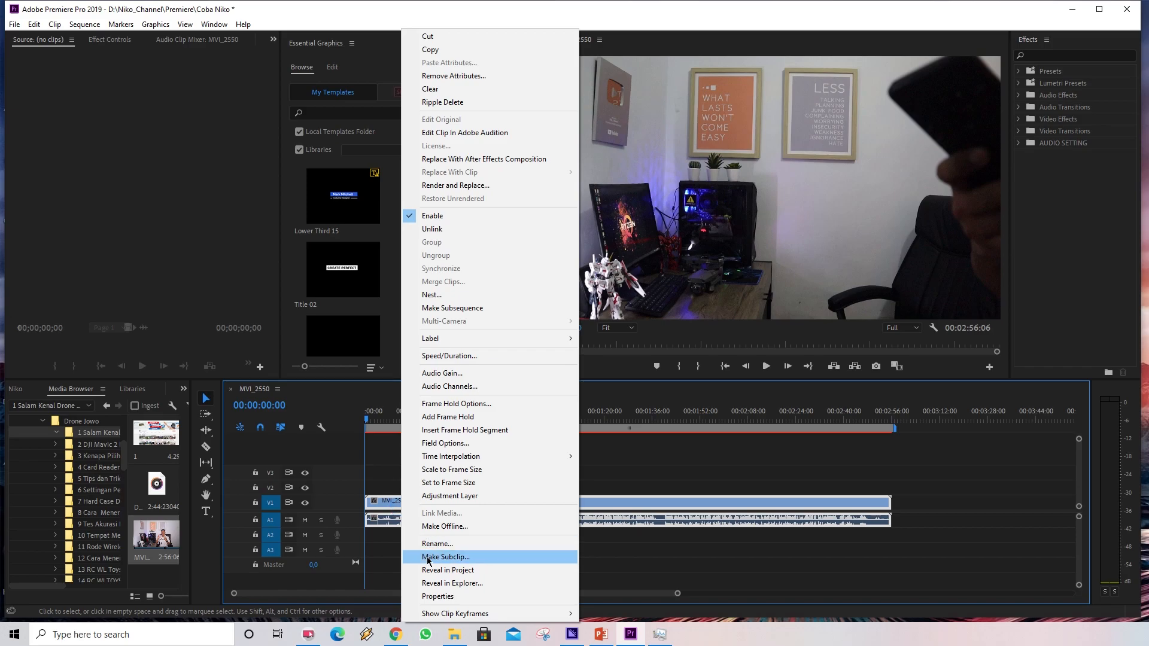
pyautogui.click(439, 597)
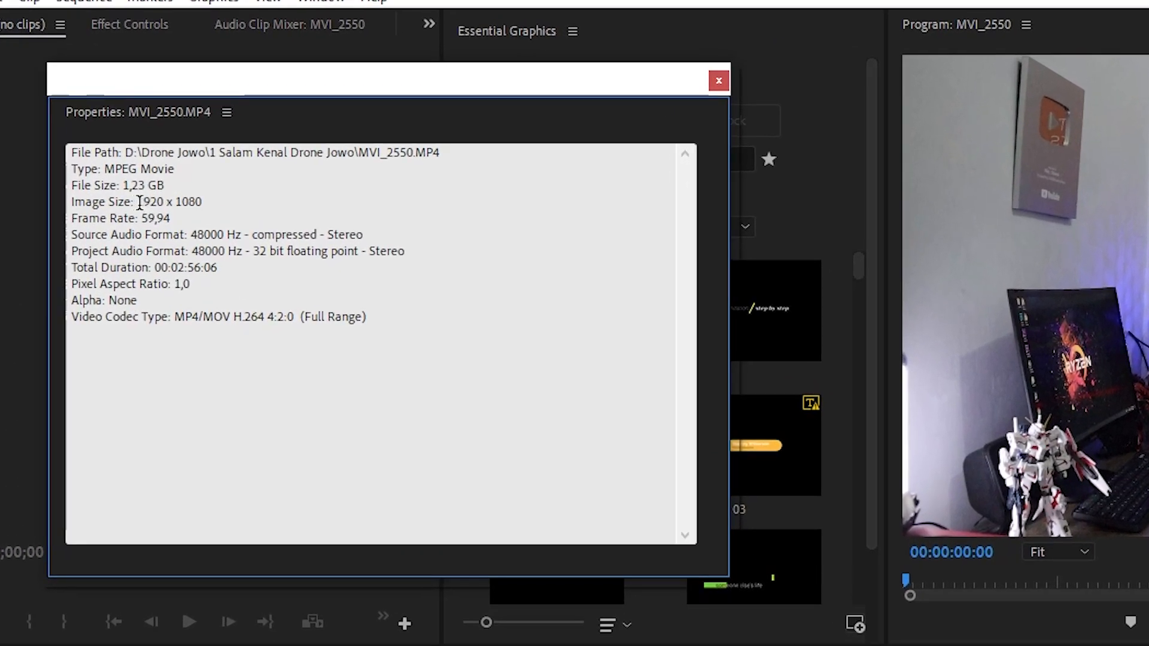
pyautogui.moveTo(135, 195); pyautogui.dragTo(203, 203)
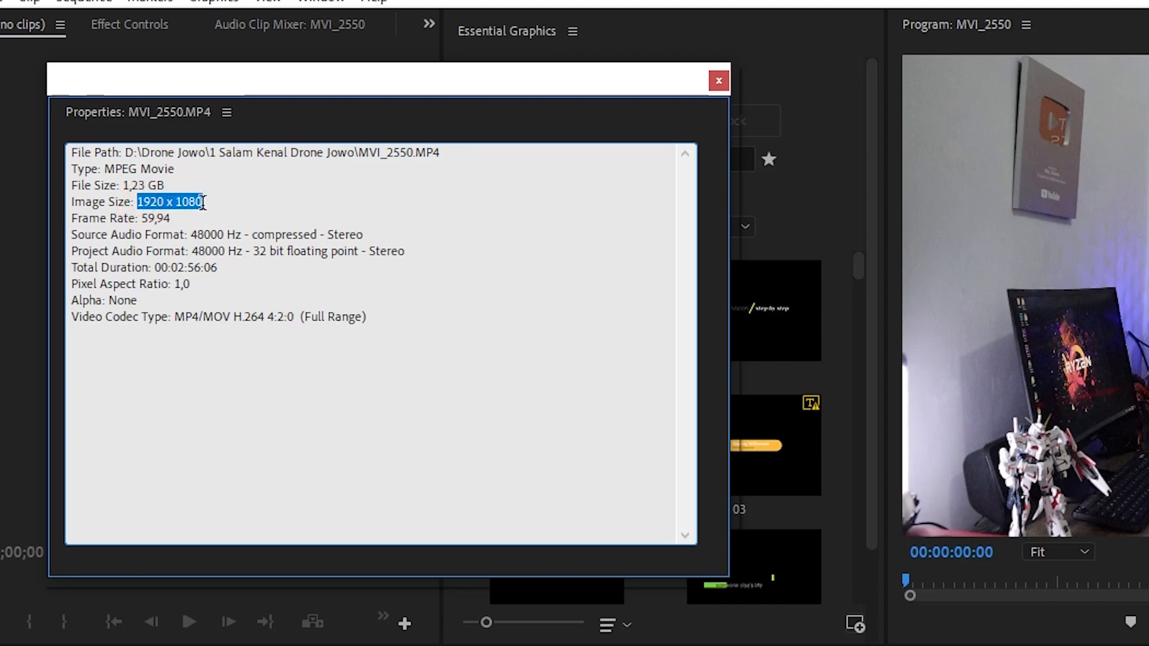
pyautogui.click(161, 207)
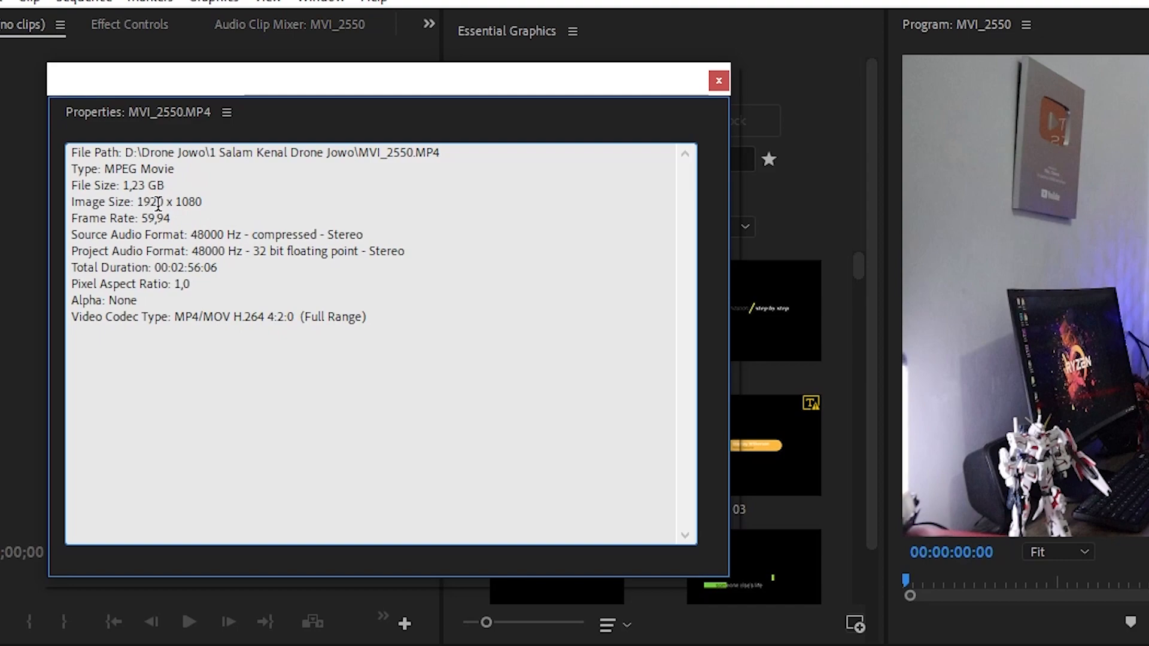
pyautogui.moveTo(174, 202); pyautogui.dragTo(139, 218)
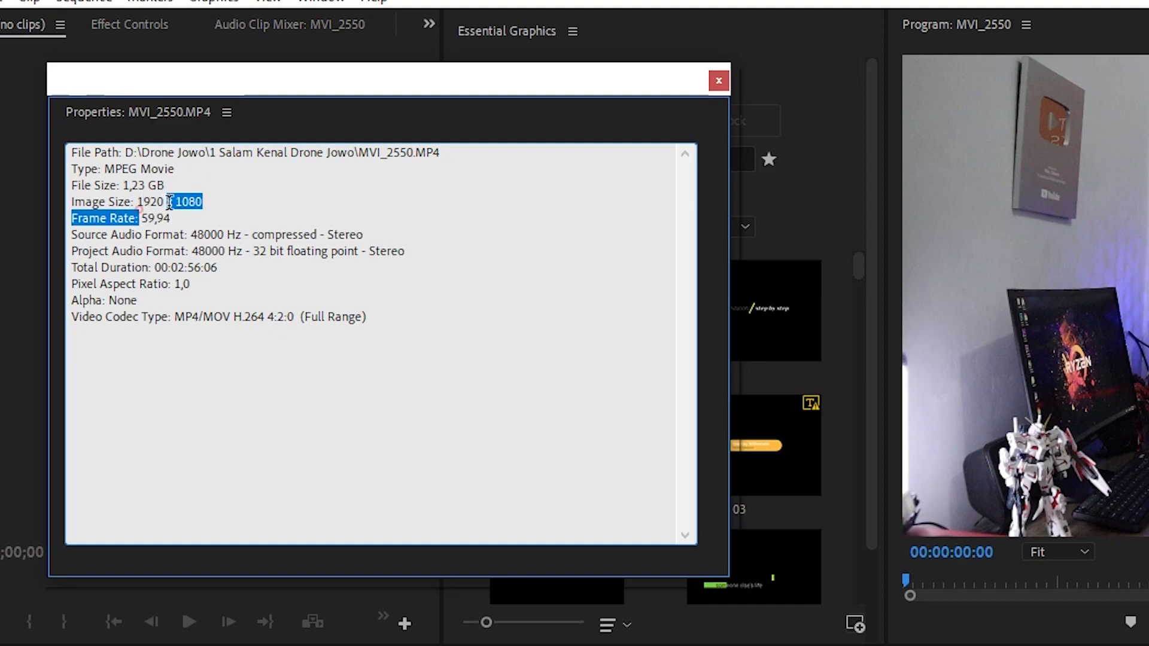
pyautogui.click(314, 206)
pyautogui.click(720, 82)
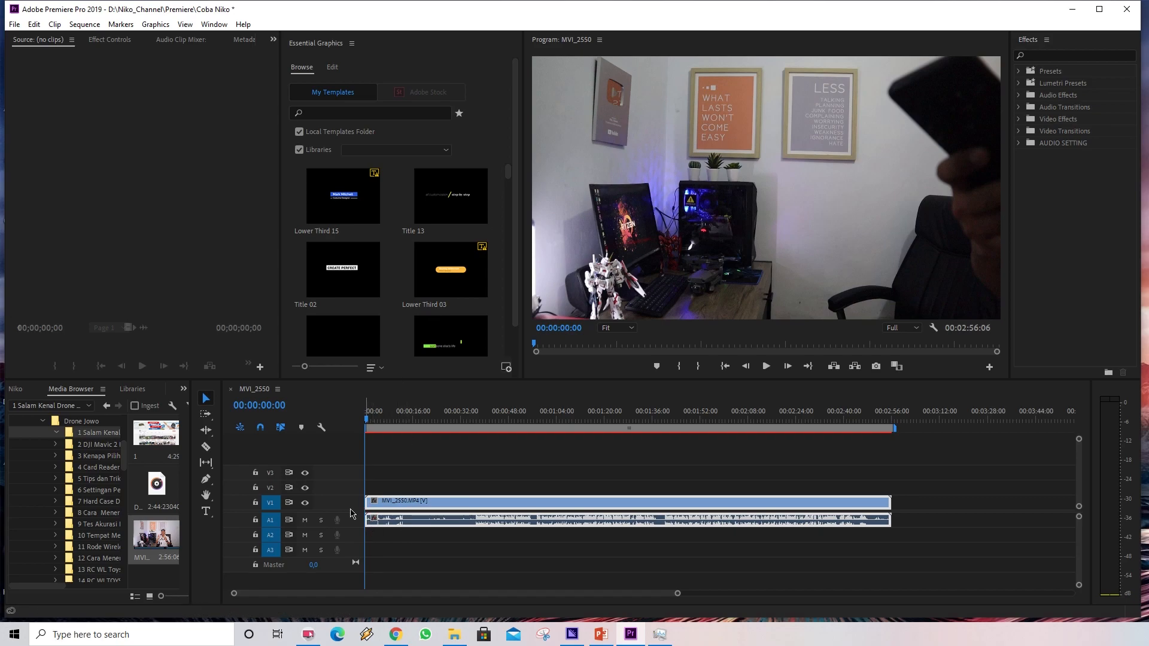
# Increase the height of the V1 and A1 tracks to show the clip's thumbnail and a larger audio waveform.
pyautogui.moveTo(341, 515)
pyautogui.mouseDown()
pyautogui.moveTo(357, 538)
pyautogui.moveTo(356, 528)
pyautogui.mouseUp()
pyautogui.scroll(-2, 353, 522)
pyautogui.press('alt')
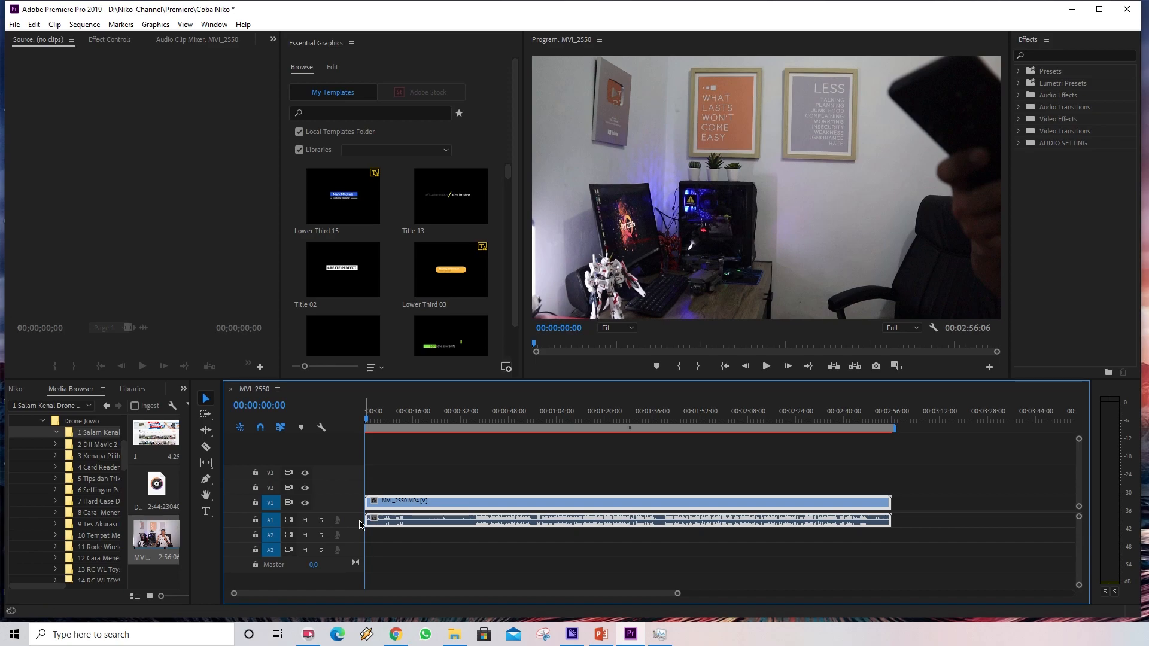
pyautogui.doubleClick(359, 524)
pyautogui.doubleClick(359, 524)
pyautogui.doubleClick(360, 525)
pyautogui.doubleClick(359, 524)
pyautogui.doubleClick(355, 506)
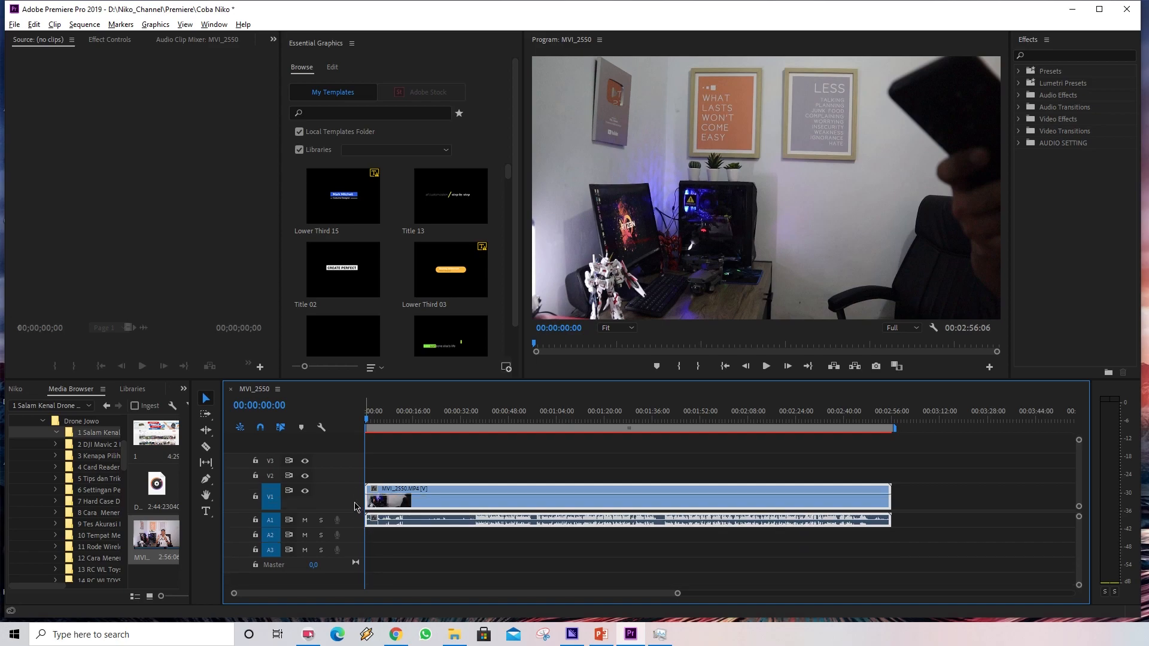
pyautogui.doubleClick(359, 519)
pyautogui.click(426, 457)
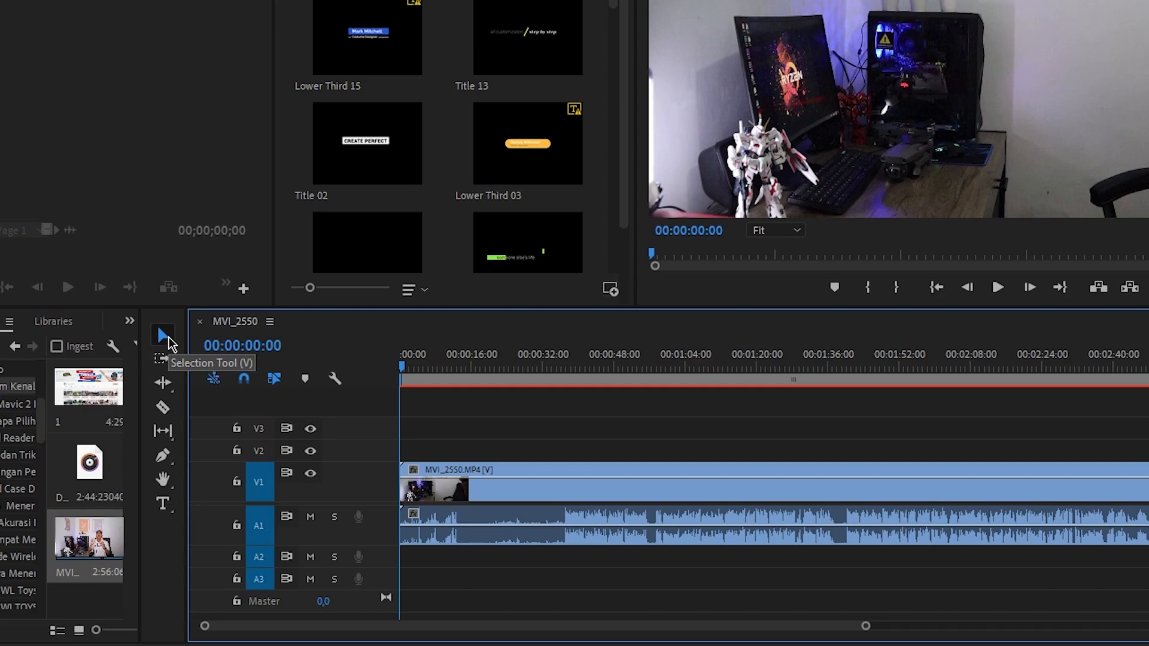
# Select the MVI_2550 clip with the Selection tool and move the playhead to 00:00:38:58.
pyautogui.press('v')
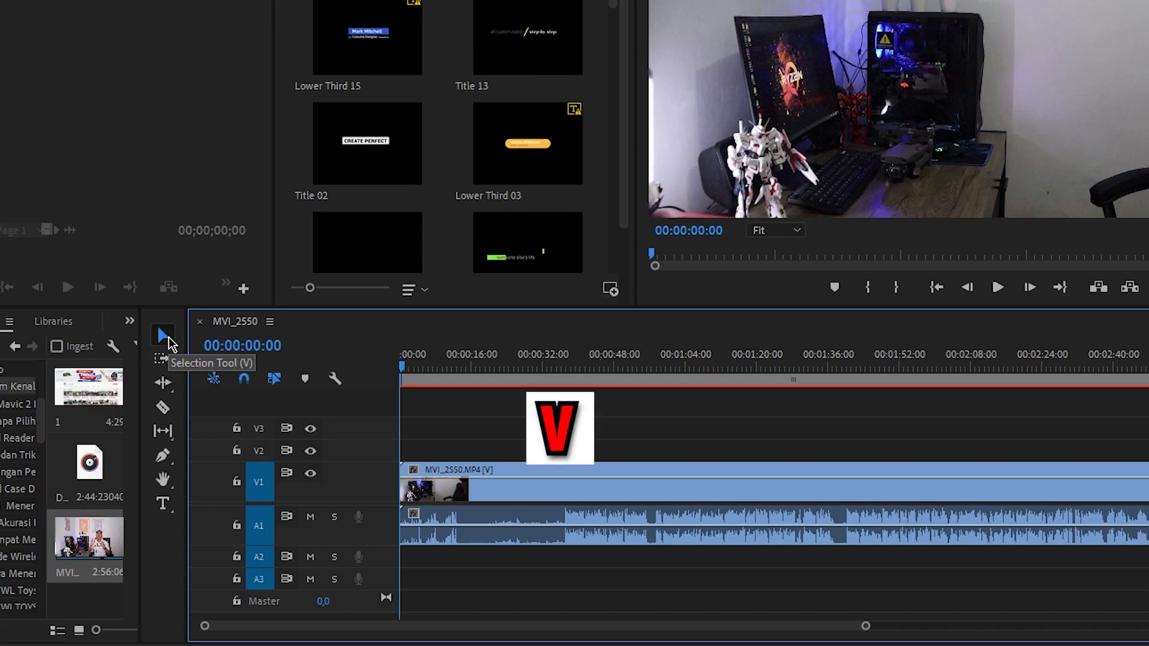
pyautogui.click(491, 499)
pyautogui.moveTo(525, 500); pyautogui.dragTo(561, 489)
pyautogui.moveTo(521, 361); pyautogui.dragTo(573, 364)
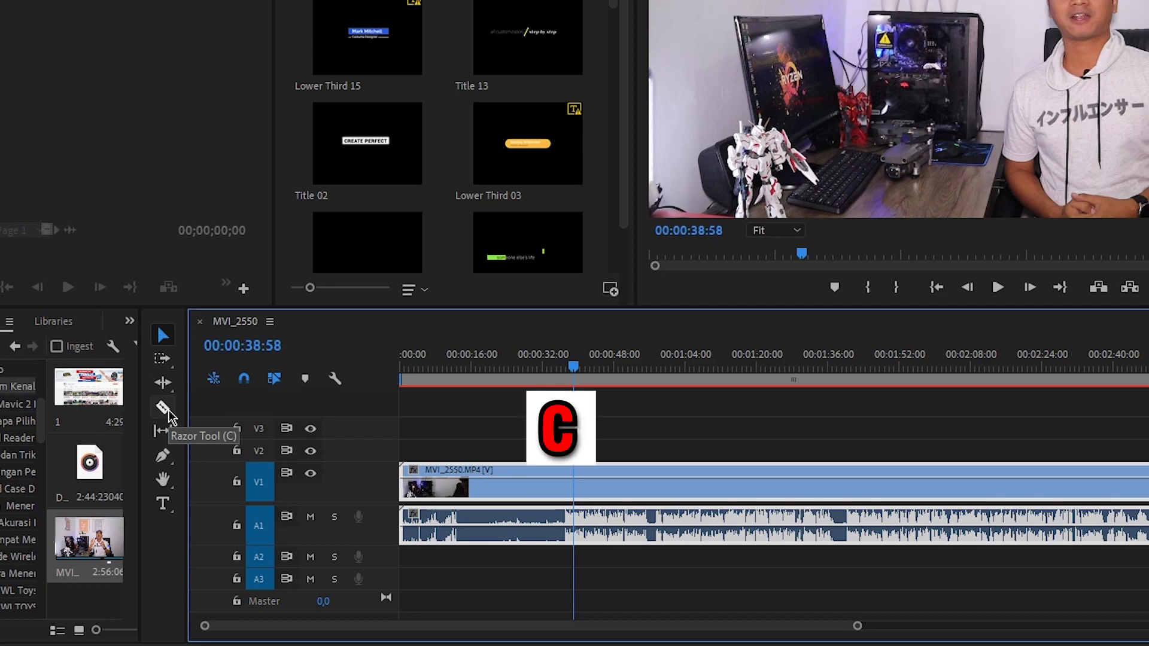
# Split the MVI_2550 clip with the Razor tool at about 35 seconds and about 25 seconds.
pyautogui.press('c')
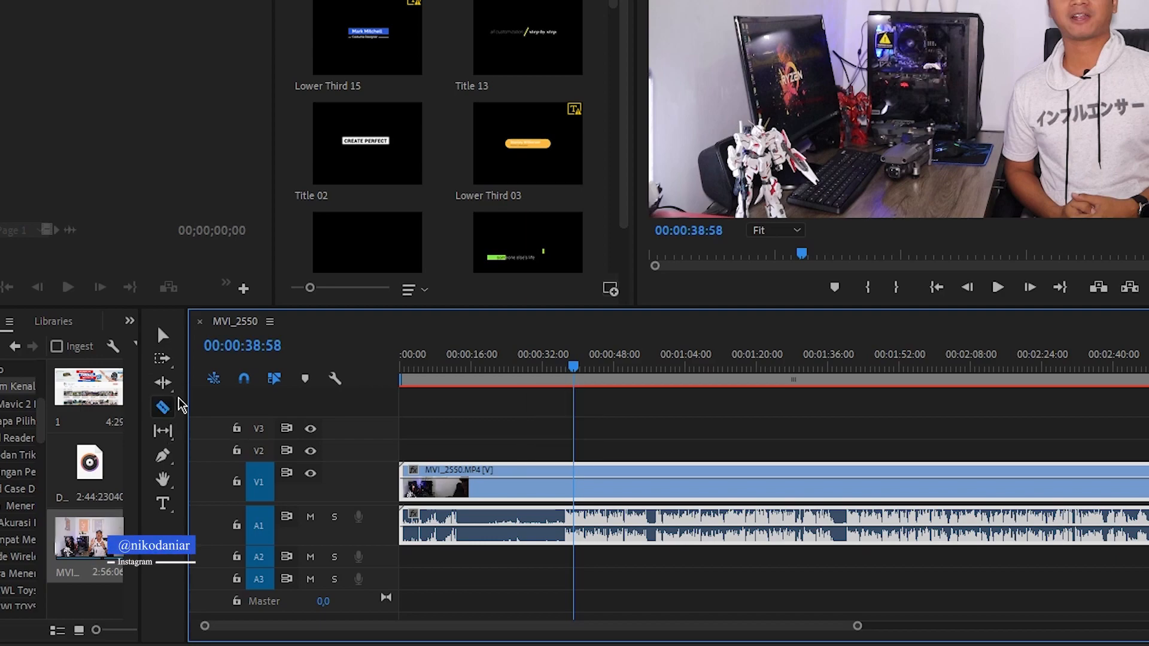
pyautogui.press('v')
pyautogui.press('c')
pyautogui.press('v')
pyautogui.press('c')
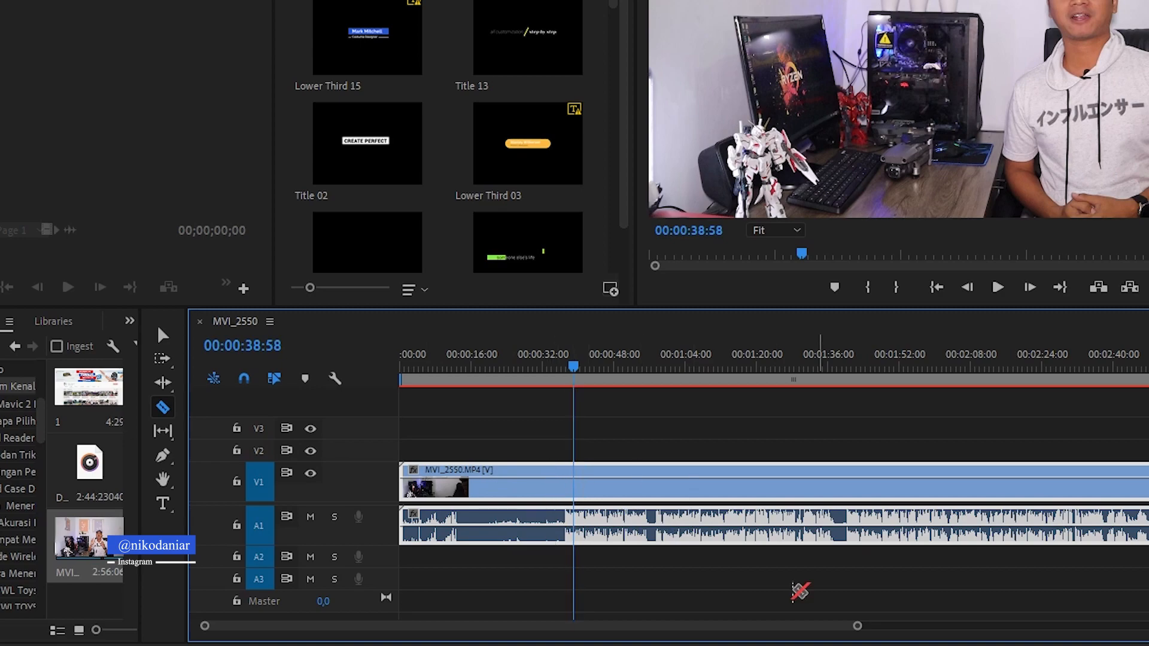
pyautogui.moveTo(857, 625); pyautogui.dragTo(736, 635)
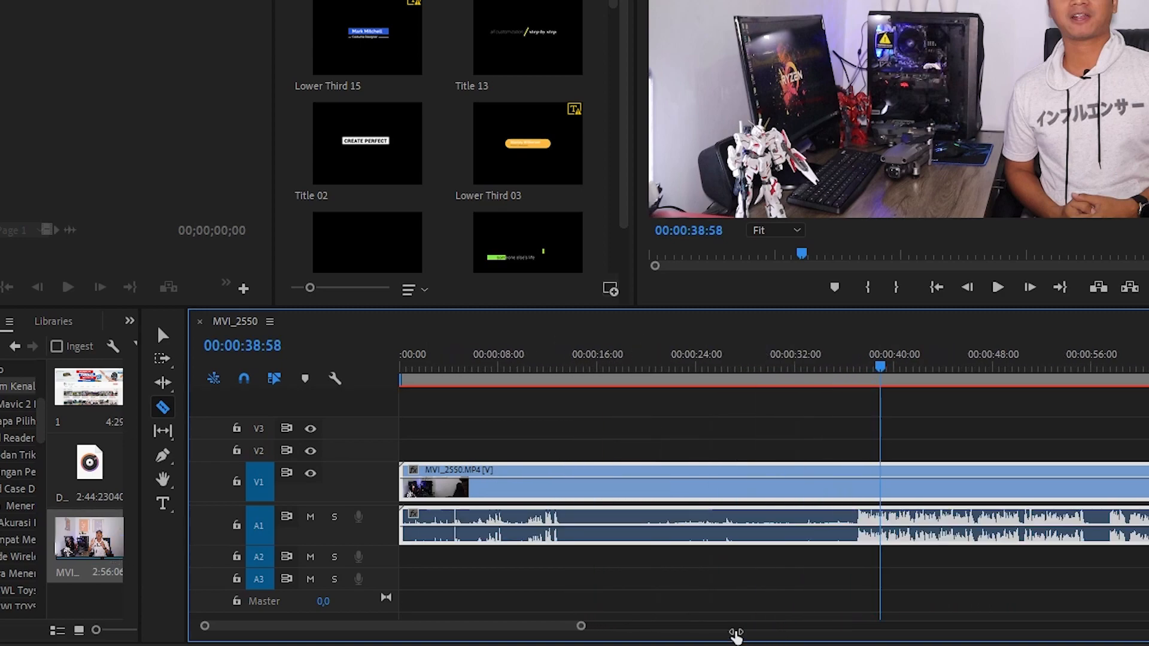
pyautogui.click(828, 489)
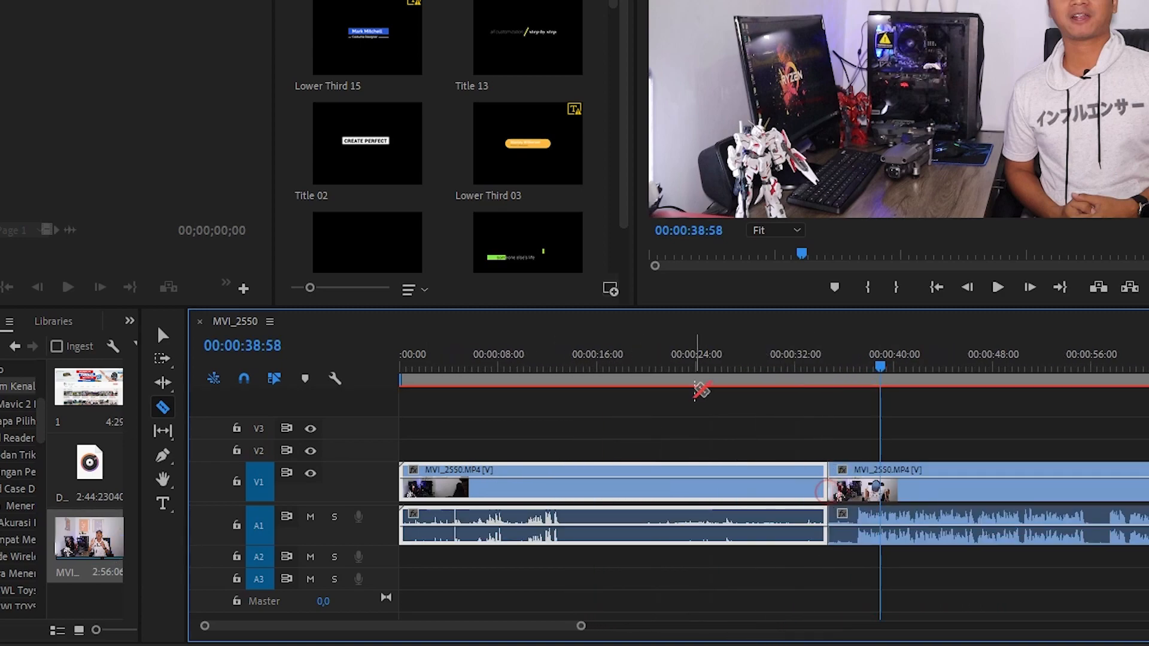
pyautogui.click(711, 481)
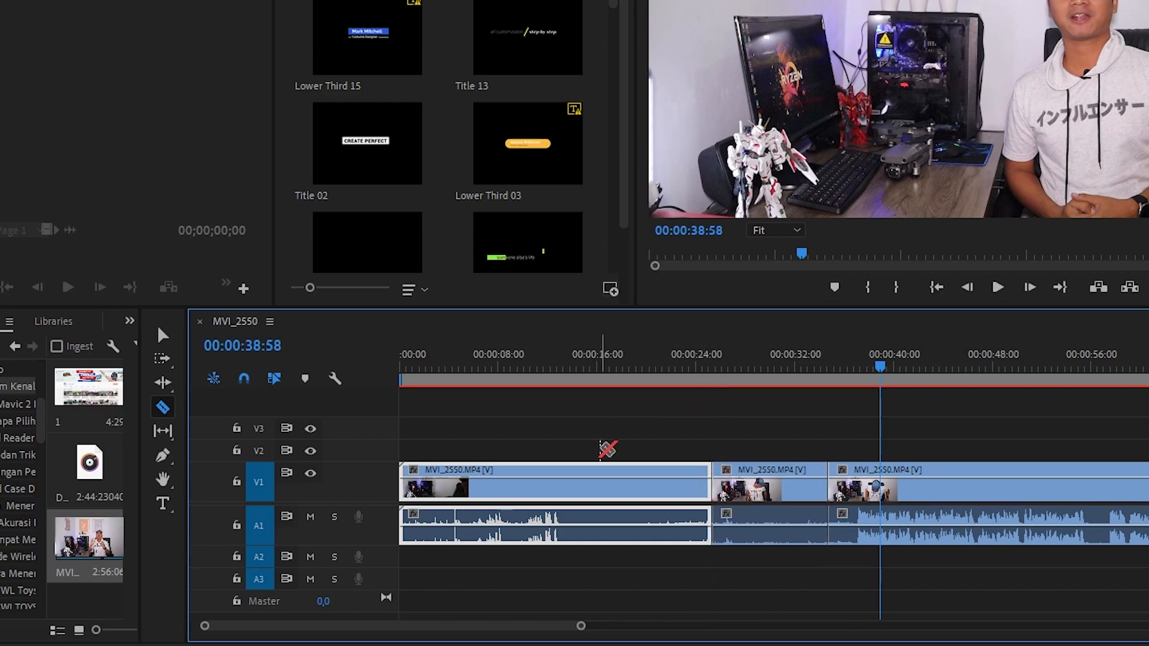
# Delete the middle piece of the split MVI_2550 clip and close the gap it leaves in the timeline.
pyautogui.click(162, 335)
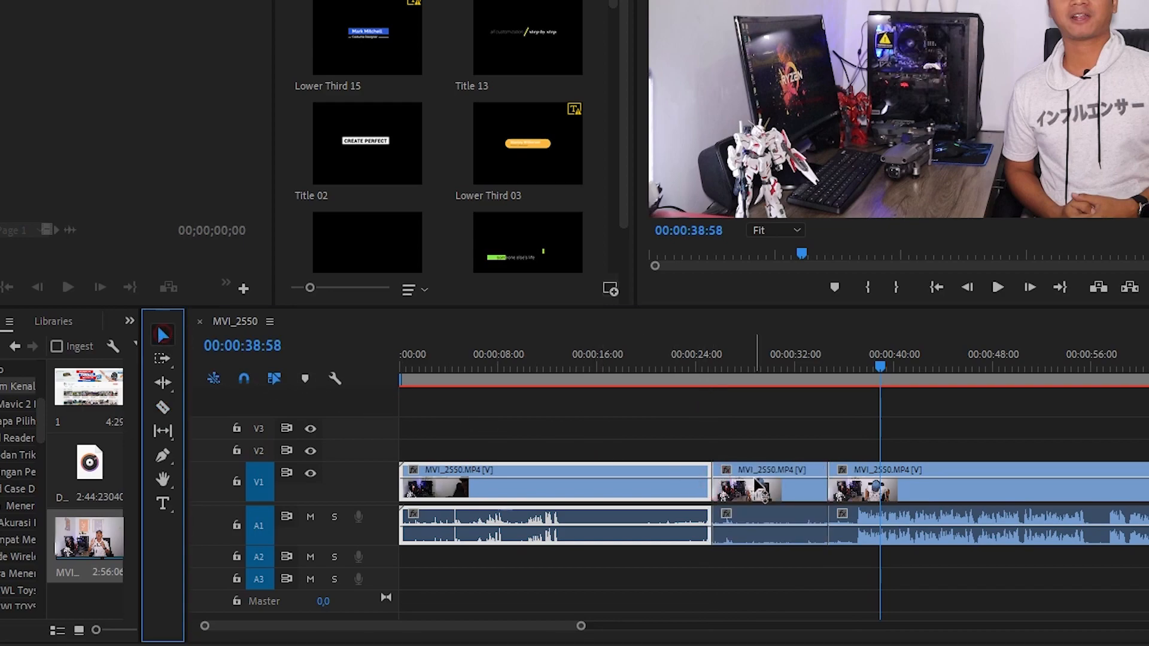
pyautogui.click(768, 500)
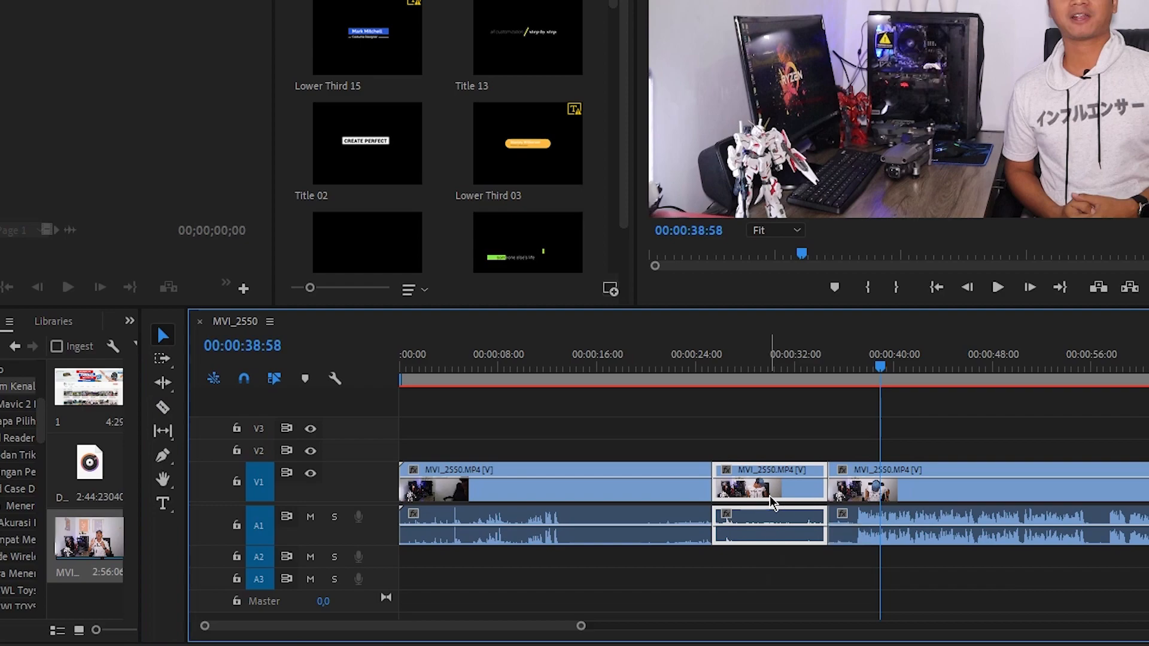
pyautogui.press('Delete')
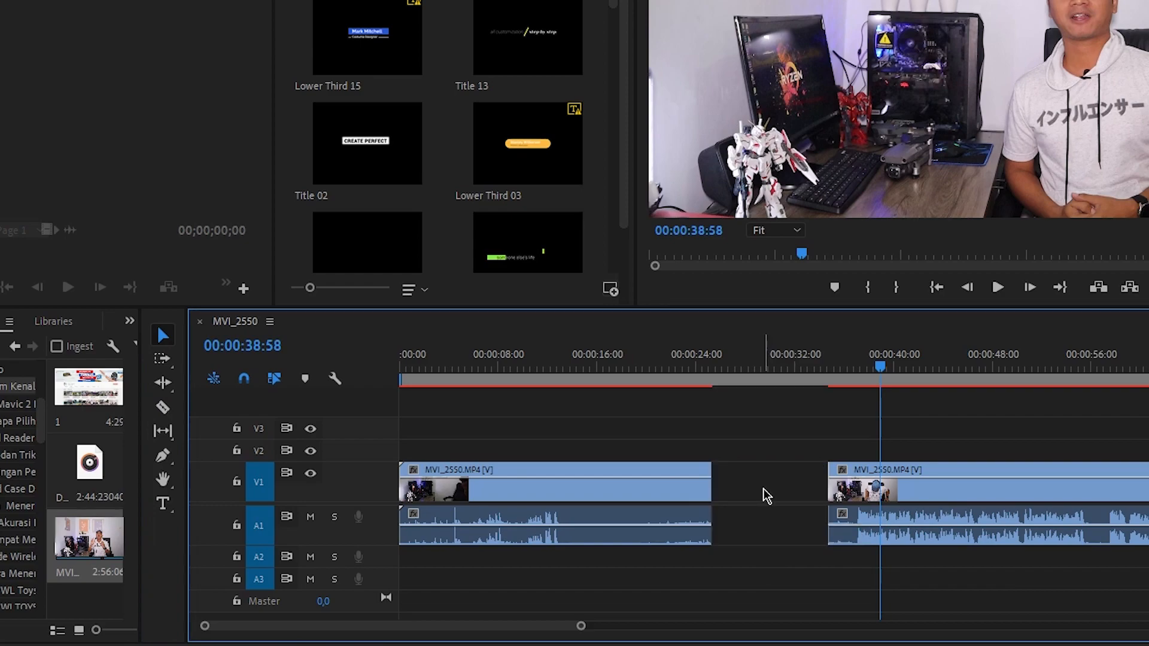
pyautogui.click(766, 495)
pyautogui.press('Delete')
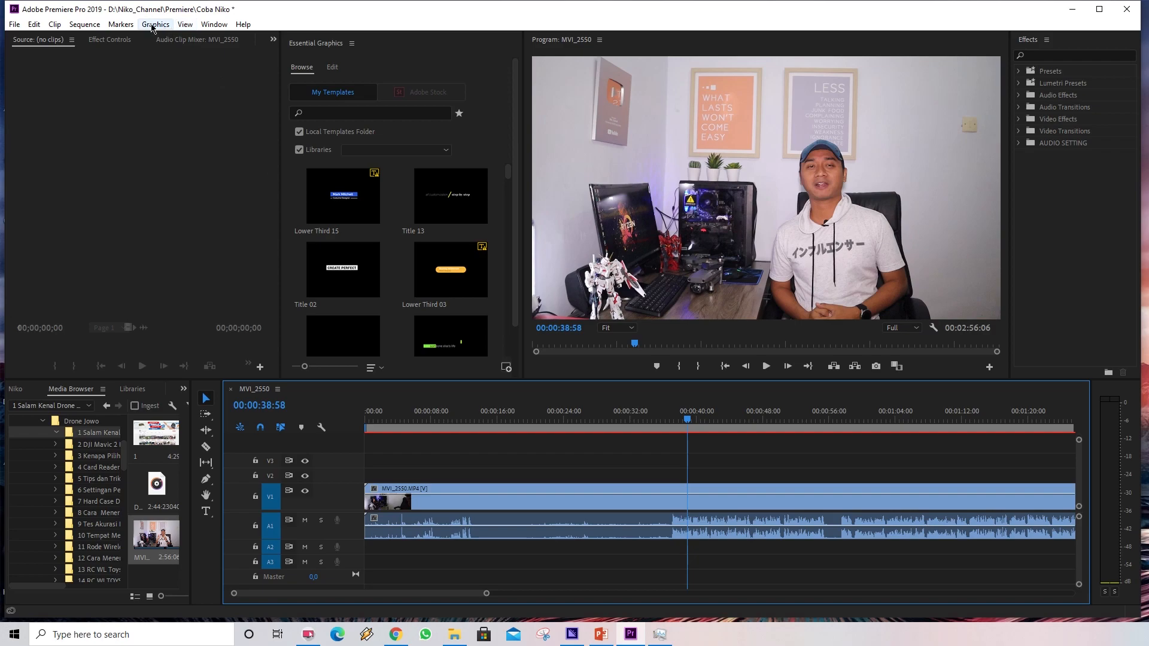
pyautogui.click(153, 25)
pyautogui.click(154, 24)
pyautogui.click(55, 25)
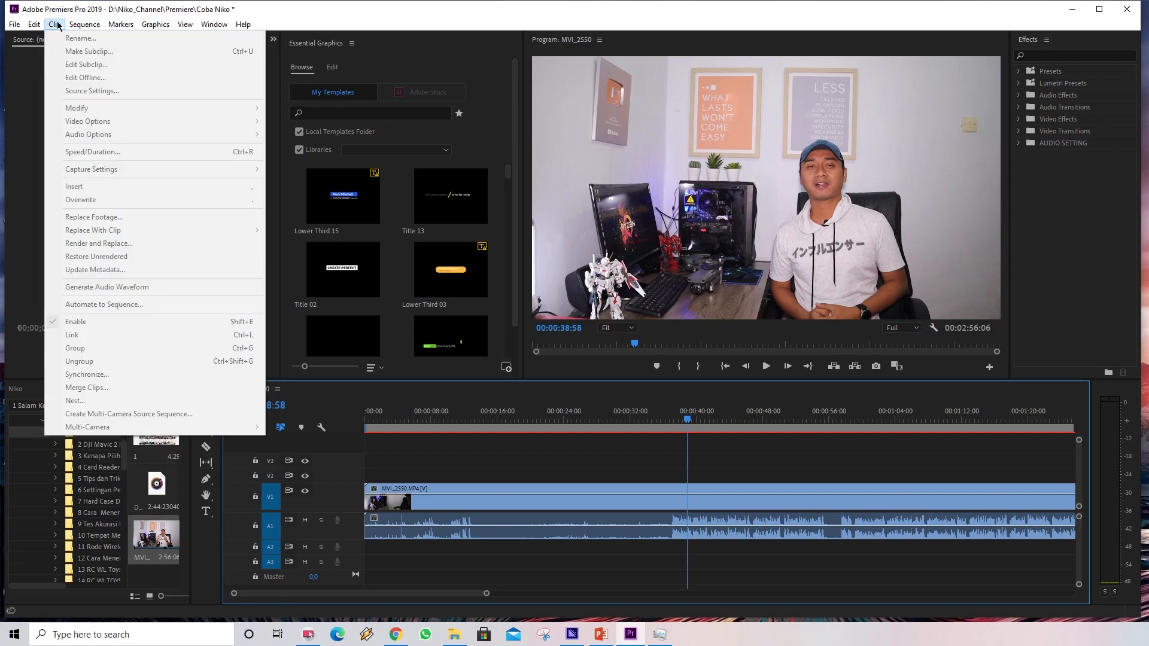
pyautogui.moveTo(189, 26)
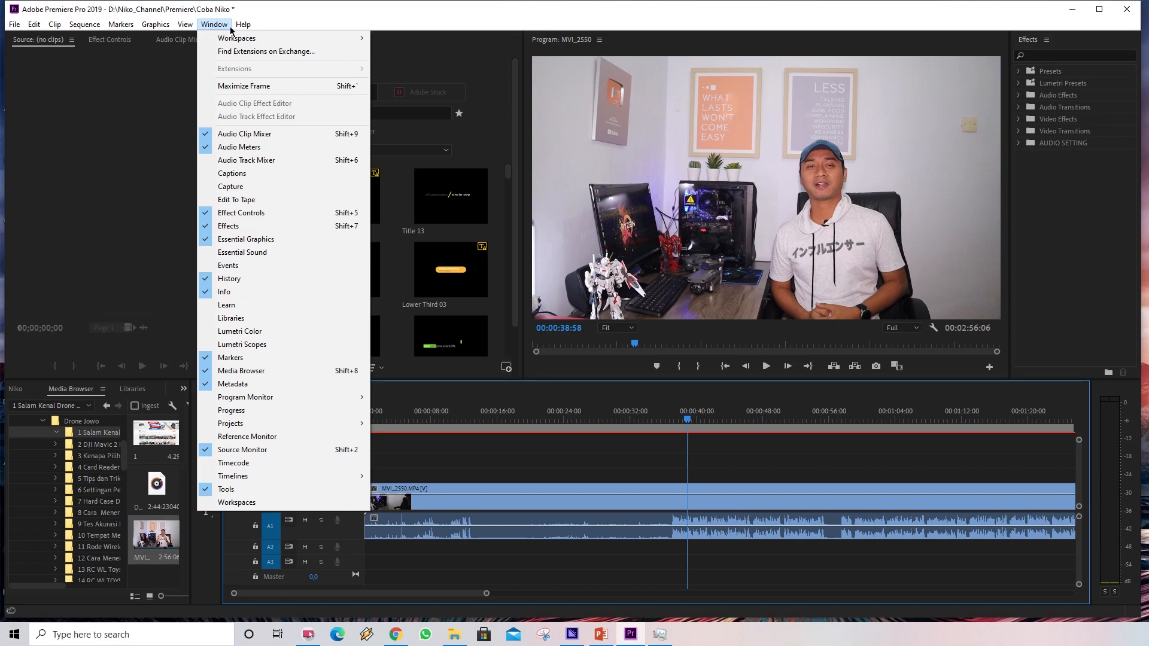
pyautogui.moveTo(153, 29)
pyautogui.click(335, 400)
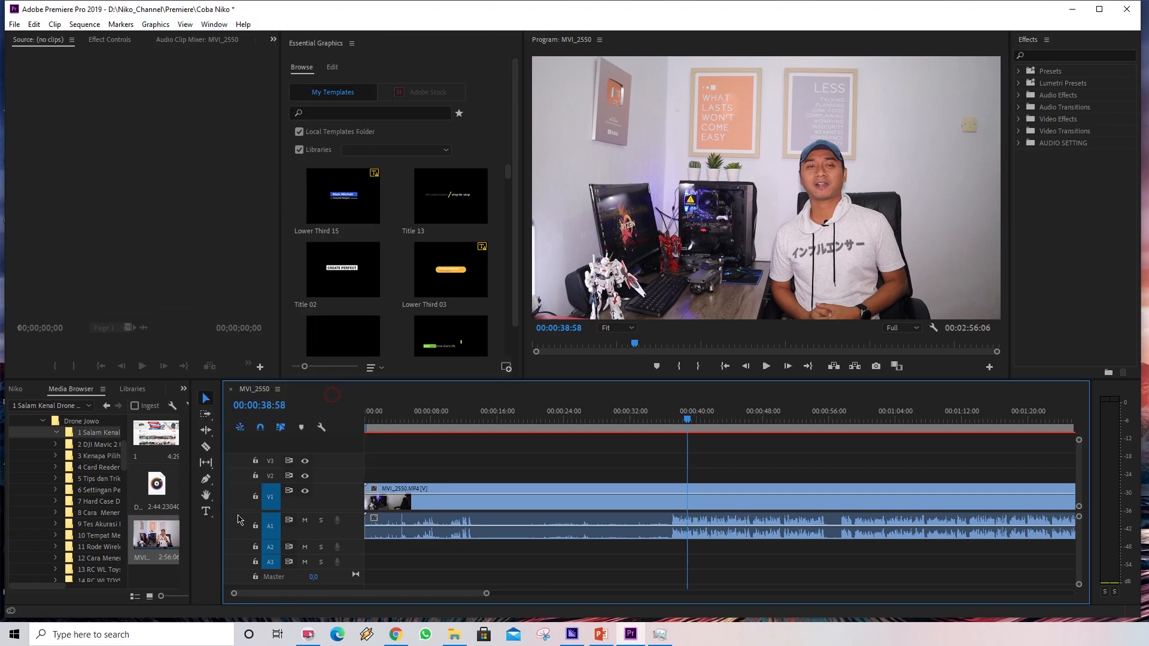
# Add the text "ketik" in the lower-left area of the video frame with the Type tool.
pyautogui.click(207, 512)
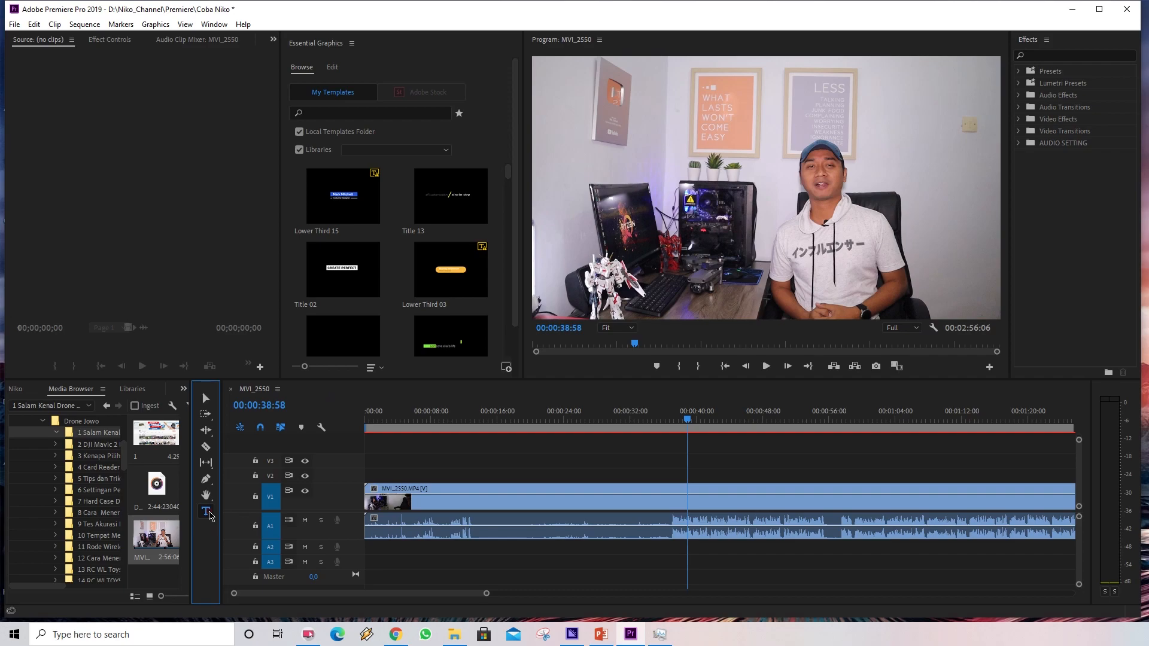
pyautogui.click(572, 290)
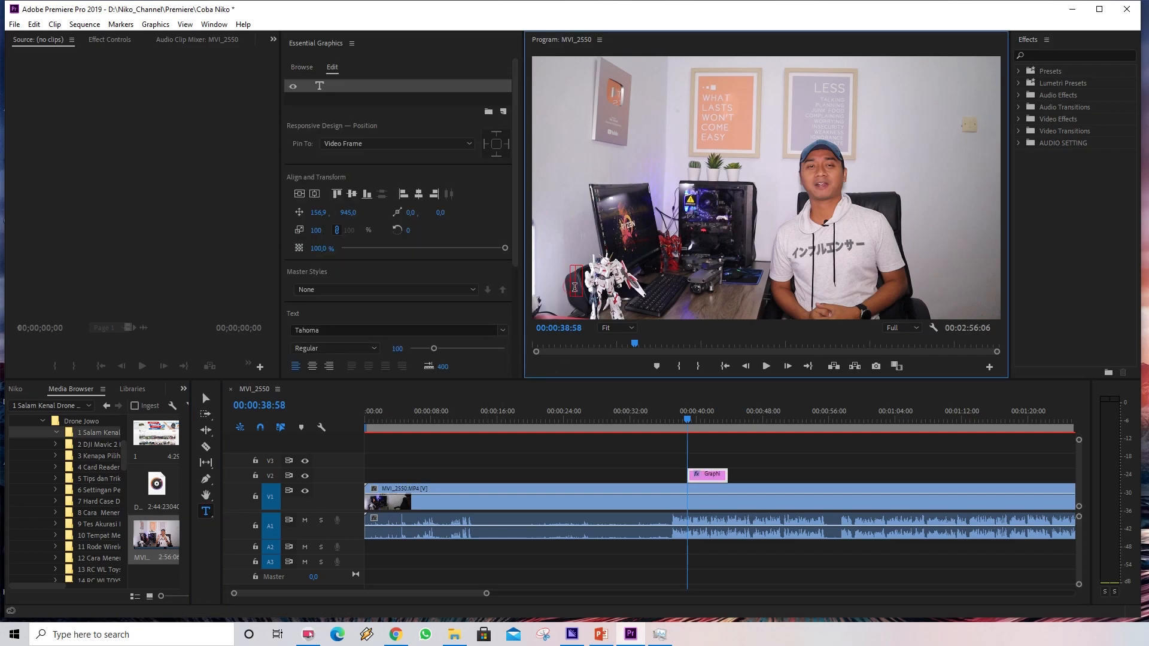
pyautogui.write('ketik')
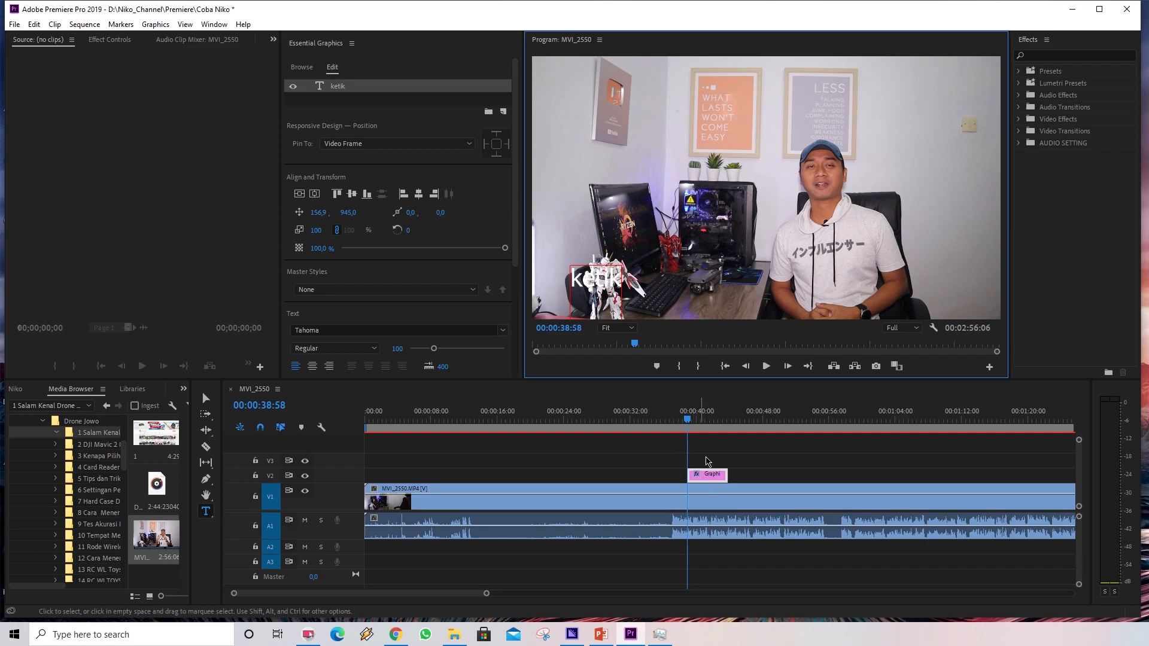
# Shift the text's graphic clip slightly earlier on V2 and move the text in the frame to position 286.9, 925.0.
pyautogui.moveTo(694, 479); pyautogui.dragTo(682, 479)
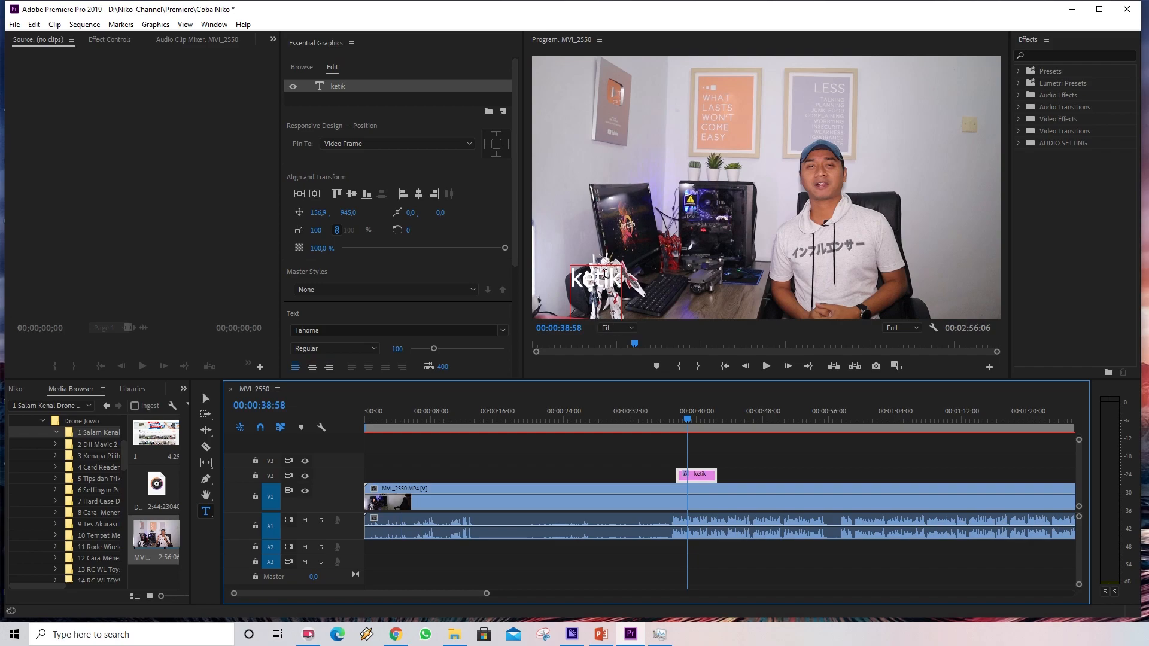
pyautogui.click(205, 397)
pyautogui.moveTo(589, 283); pyautogui.dragTo(622, 281)
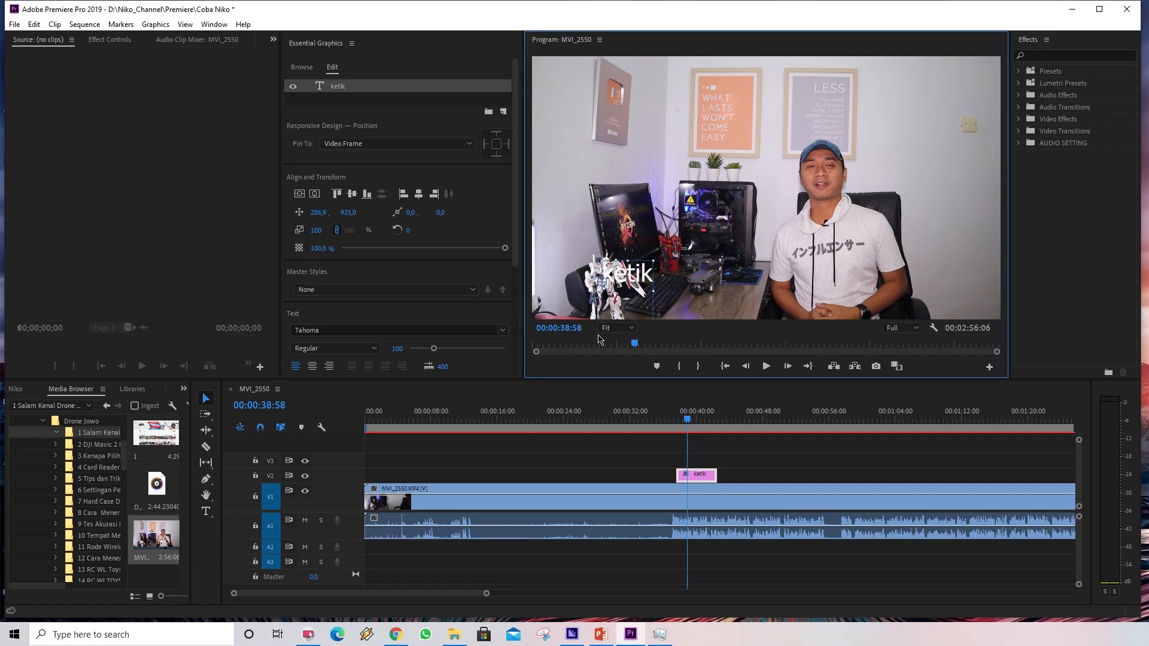
# Delete the "ketik" graphic clip from track V2.
pyautogui.click(628, 472)
pyautogui.click(682, 474)
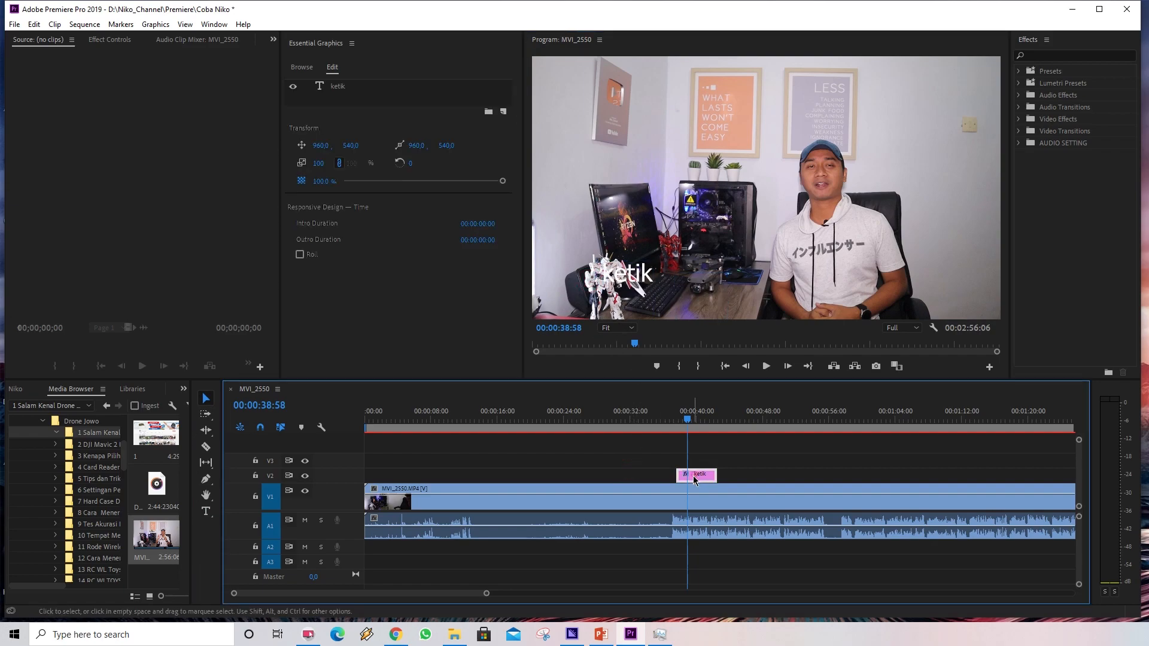
pyautogui.press('Delete')
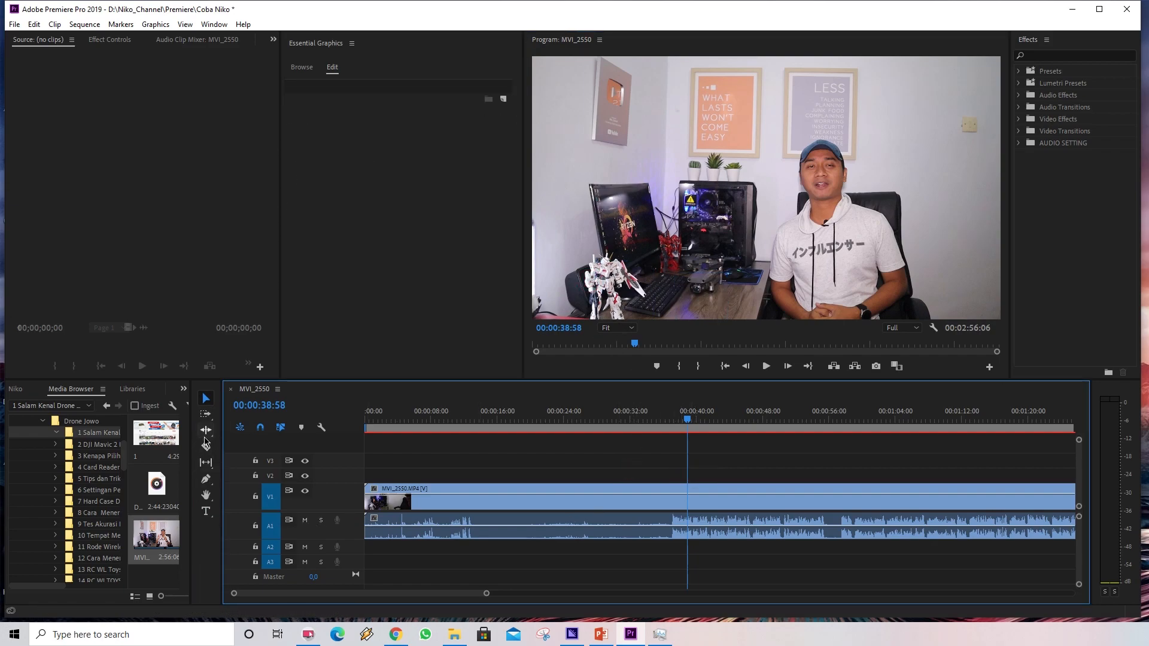
# Open the MVI_2550 clip in the Source monitor and display its effect controls.
pyautogui.click(504, 487)
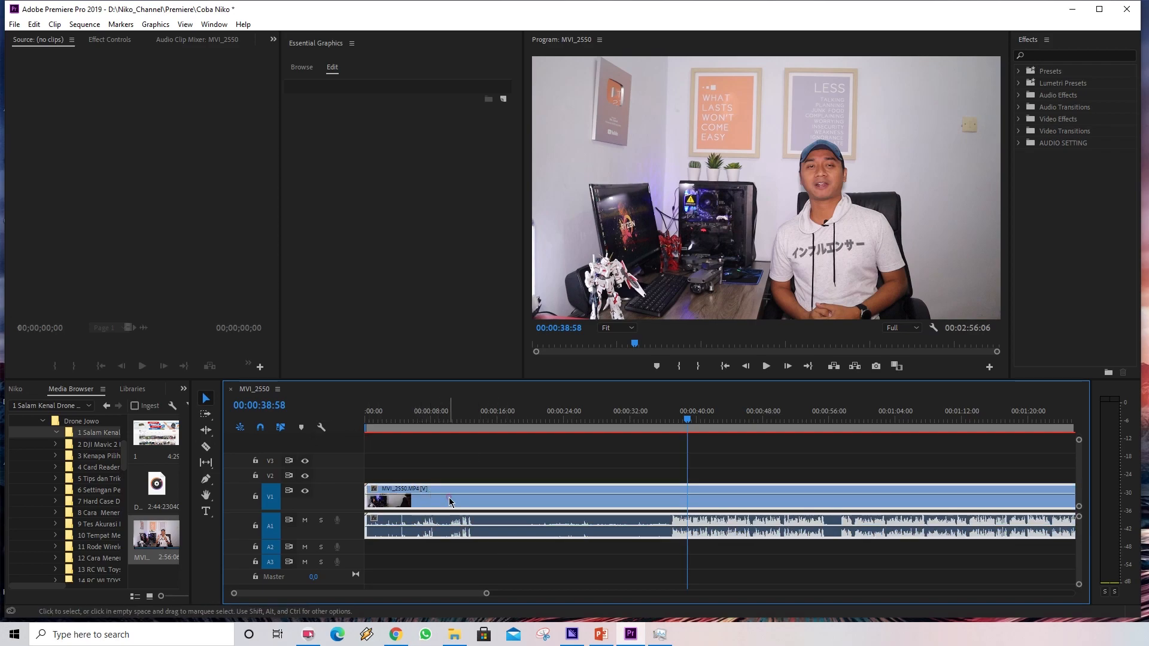
pyautogui.doubleClick(589, 505)
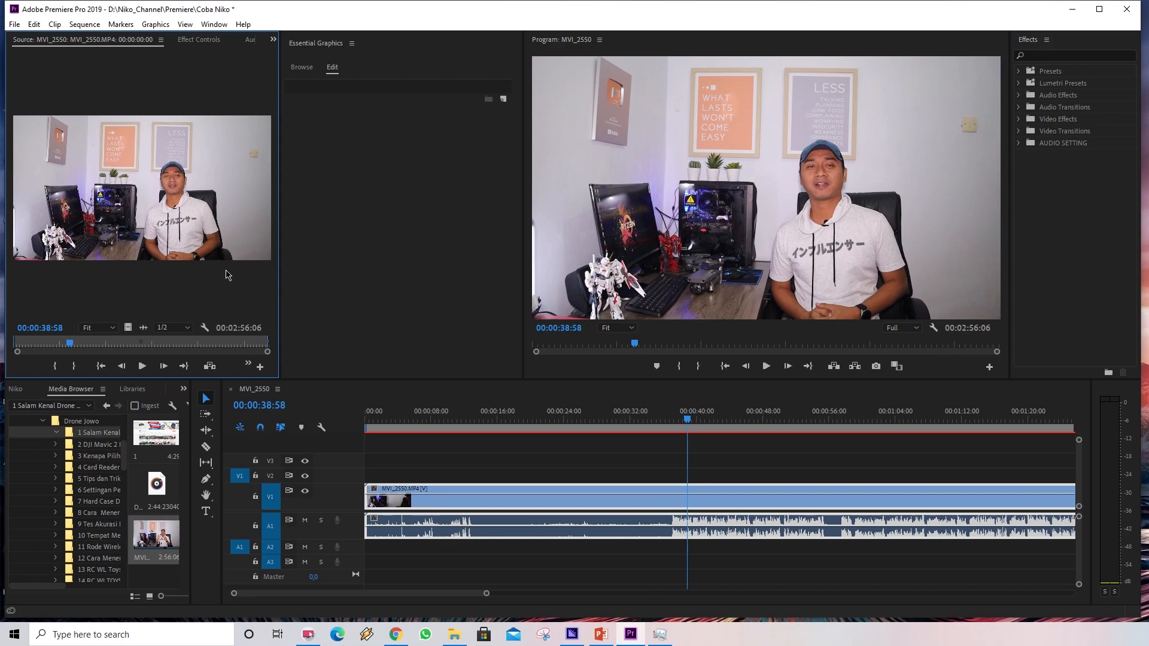
pyautogui.click(194, 40)
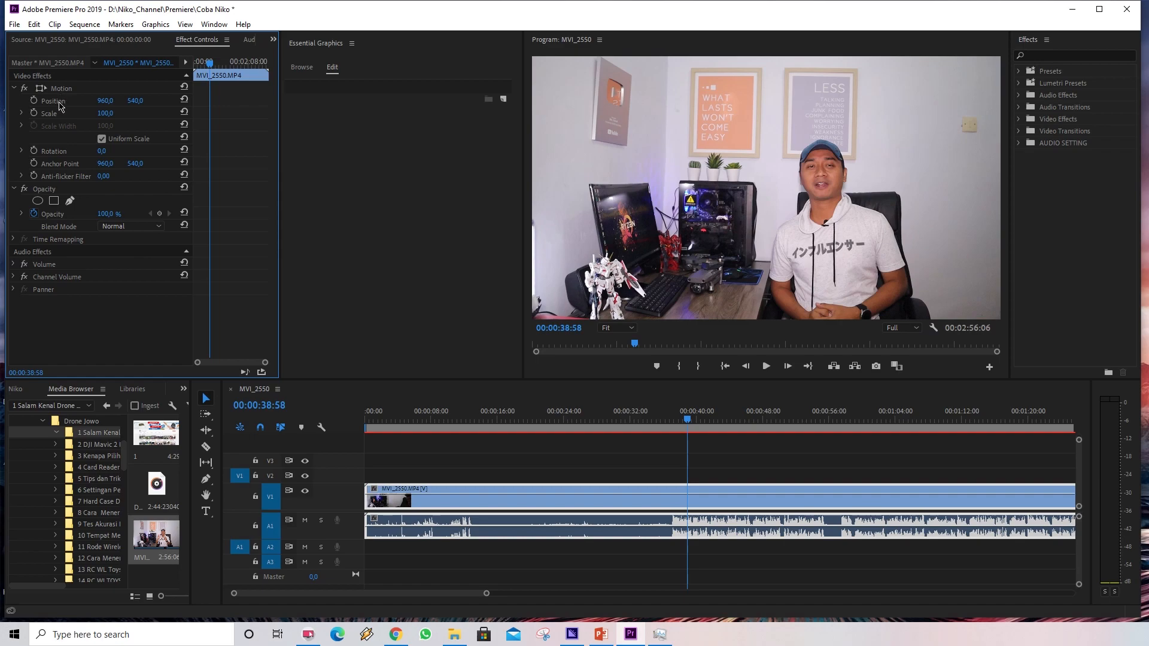
# Move the MVI_2550 clip's position to 844.0, 618.0.
pyautogui.moveTo(103, 105); pyautogui.dragTo(37, 107)
pyautogui.moveTo(144, 101); pyautogui.dragTo(186, 113)
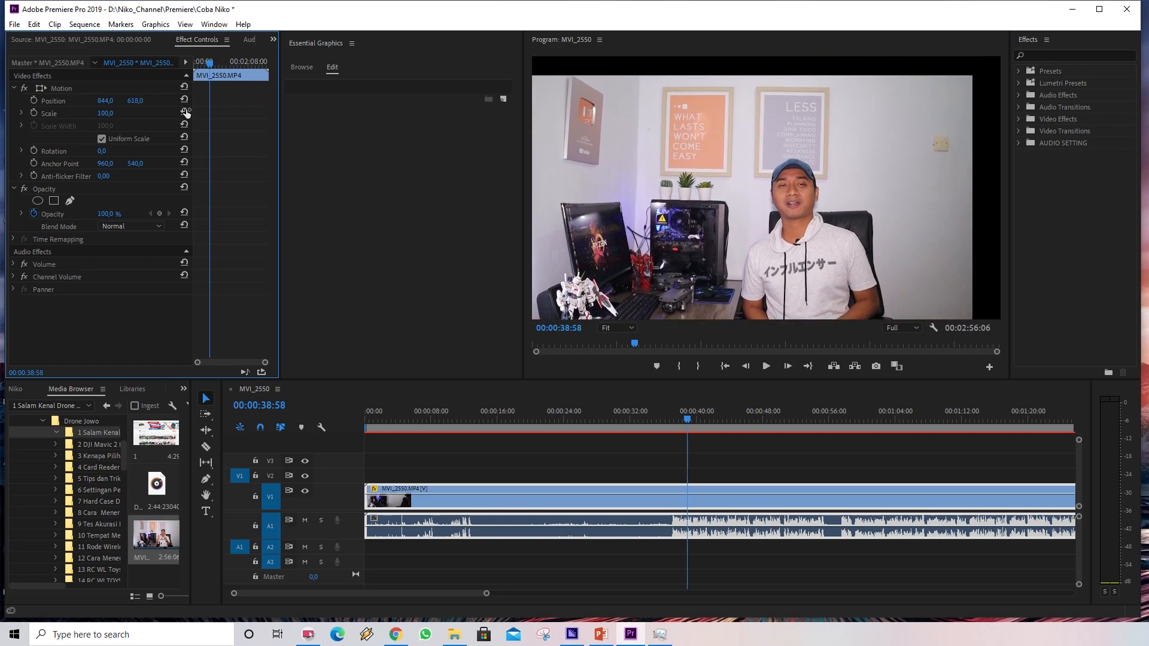
# Reset the MVI_2550 clip's position to 960, 540.
pyautogui.click(112, 100)
pyautogui.write('960')
pyautogui.press('Return')
pyautogui.click(140, 100)
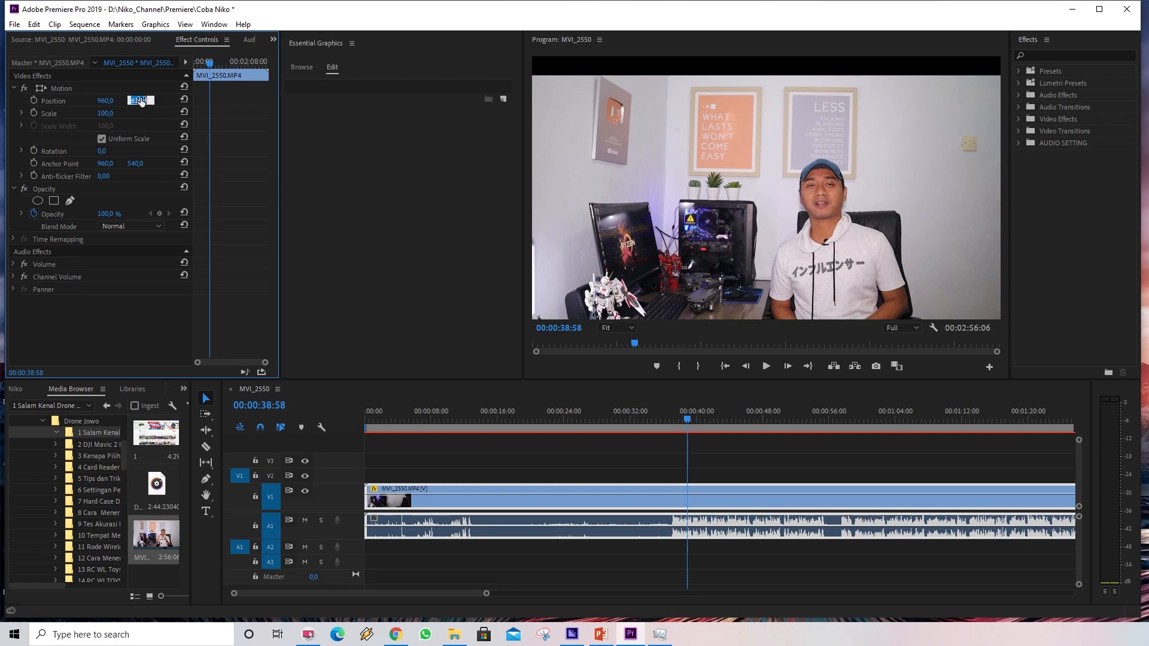
pyautogui.write('540')
pyautogui.press('Return')
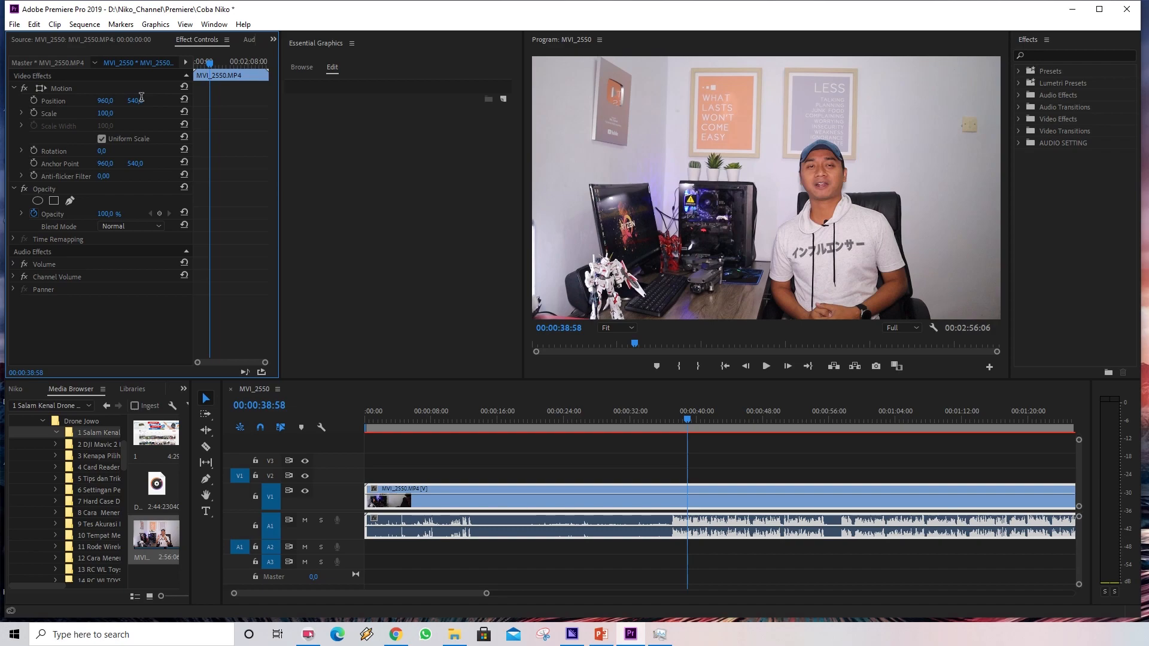
# Try enlarging the MVI_2550 clip at 00:00:39:29 and set its scale back to 100.
pyautogui.moveTo(688, 419); pyautogui.dragTo(695, 421)
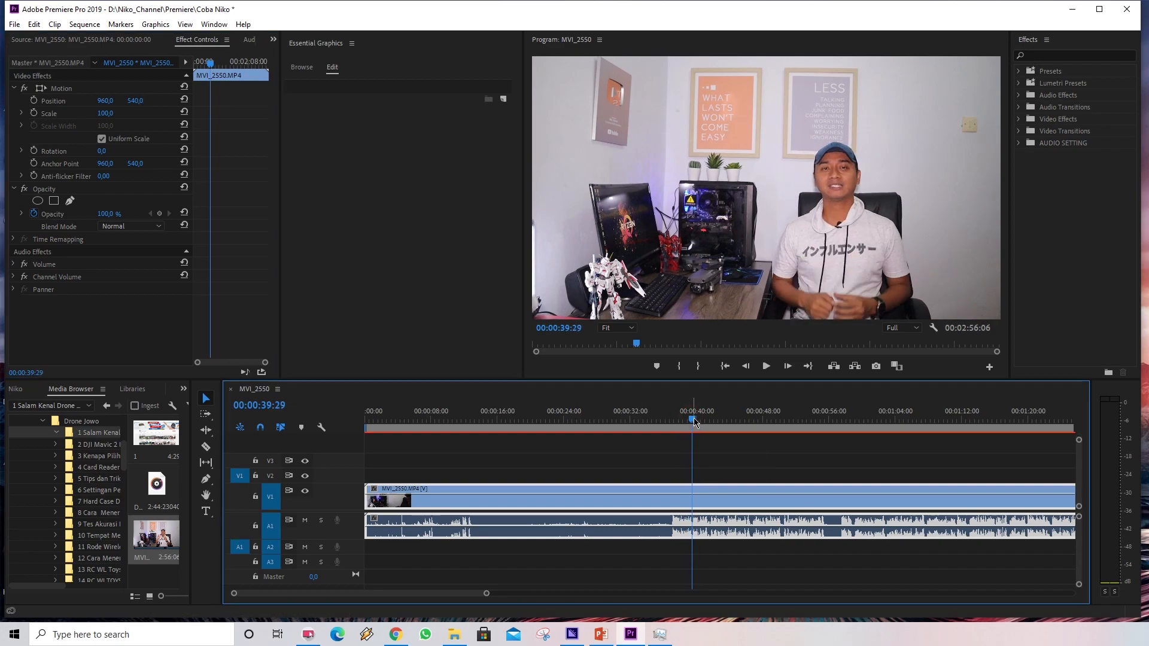
pyautogui.moveTo(121, 117); pyautogui.dragTo(128, 115)
pyautogui.click(114, 114)
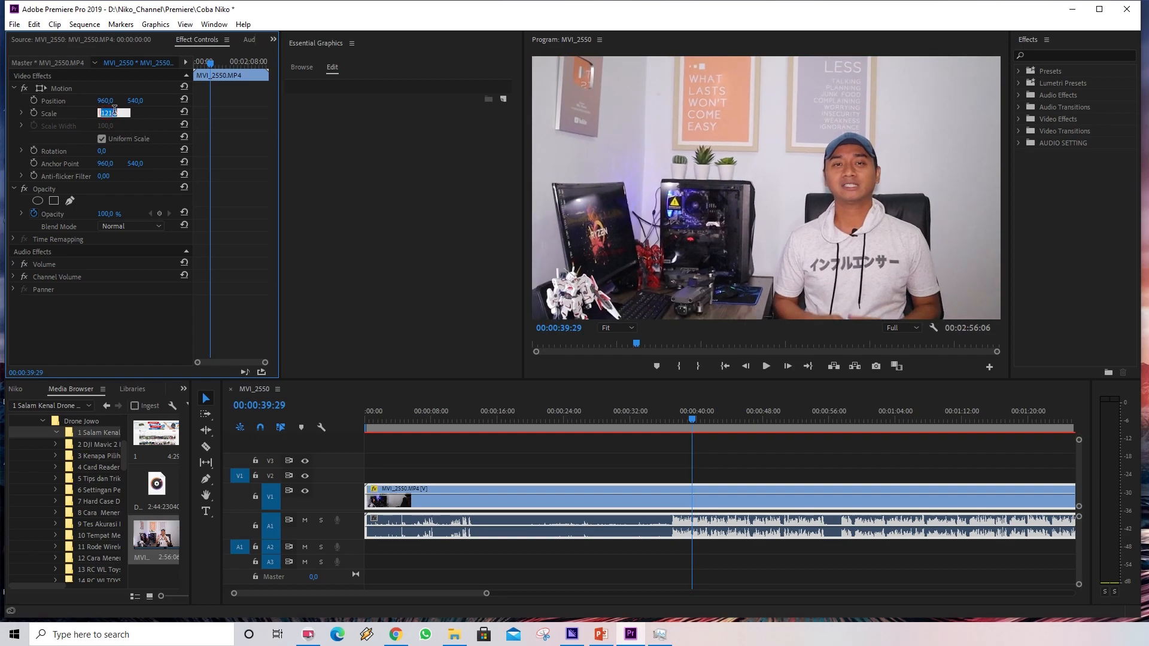
pyautogui.write('100')
pyautogui.press('Return')
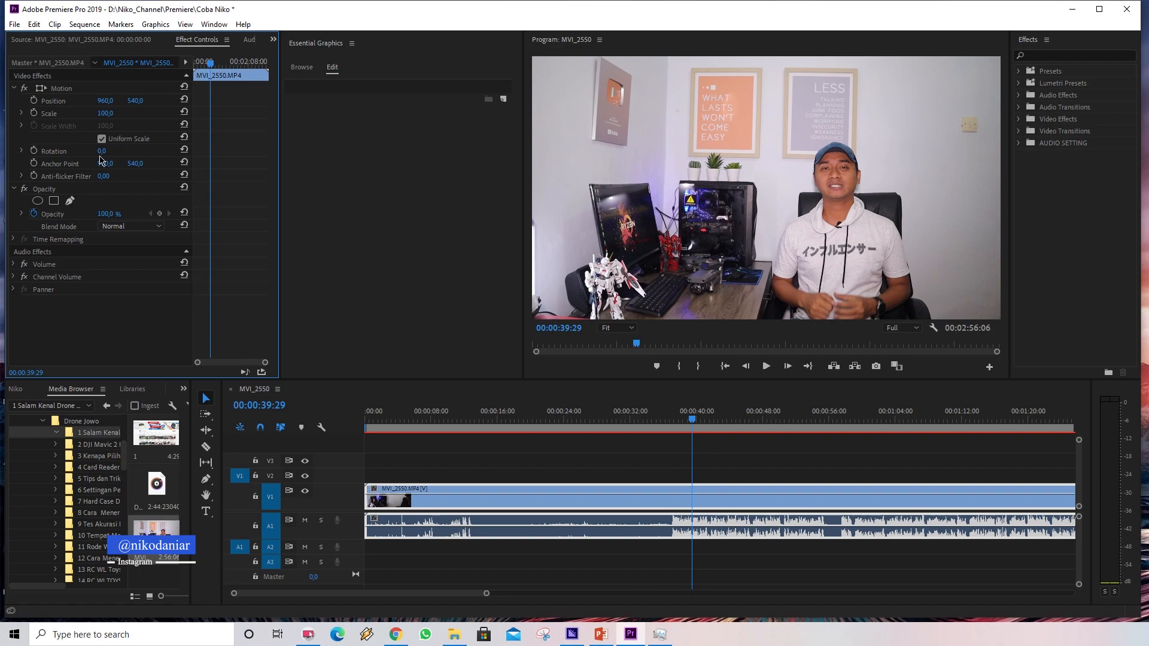
# Try rotating the MVI_2550 clip, return its rotation to 0, and keyframe its opacity at 100 %.
pyautogui.moveTo(104, 152); pyautogui.dragTo(112, 153)
pyautogui.click(119, 152)
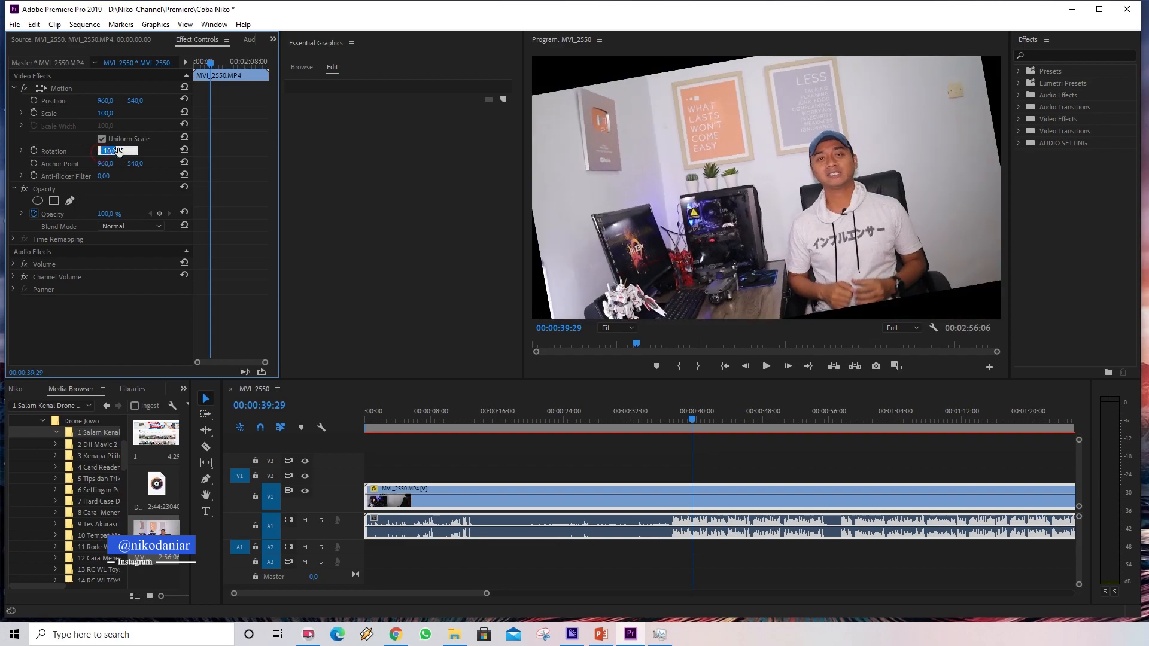
pyautogui.write('0')
pyautogui.press('Return')
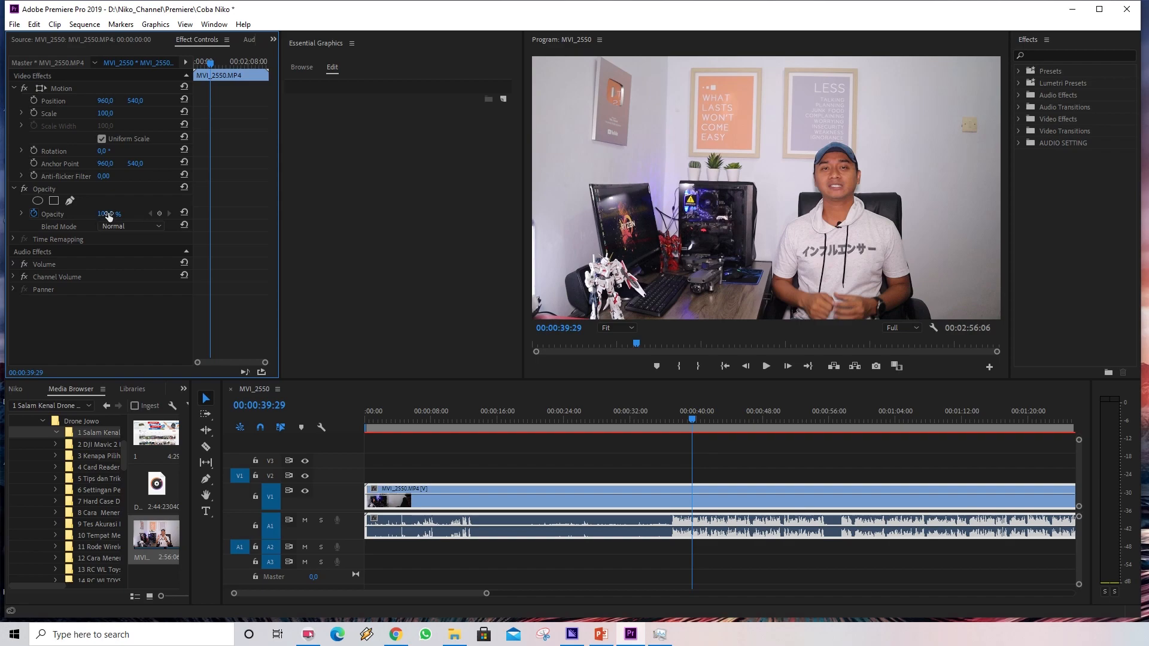
pyautogui.moveTo(104, 216)
pyautogui.mouseDown()
pyautogui.moveTo(64, 225)
pyautogui.moveTo(111, 222)
pyautogui.mouseUp()
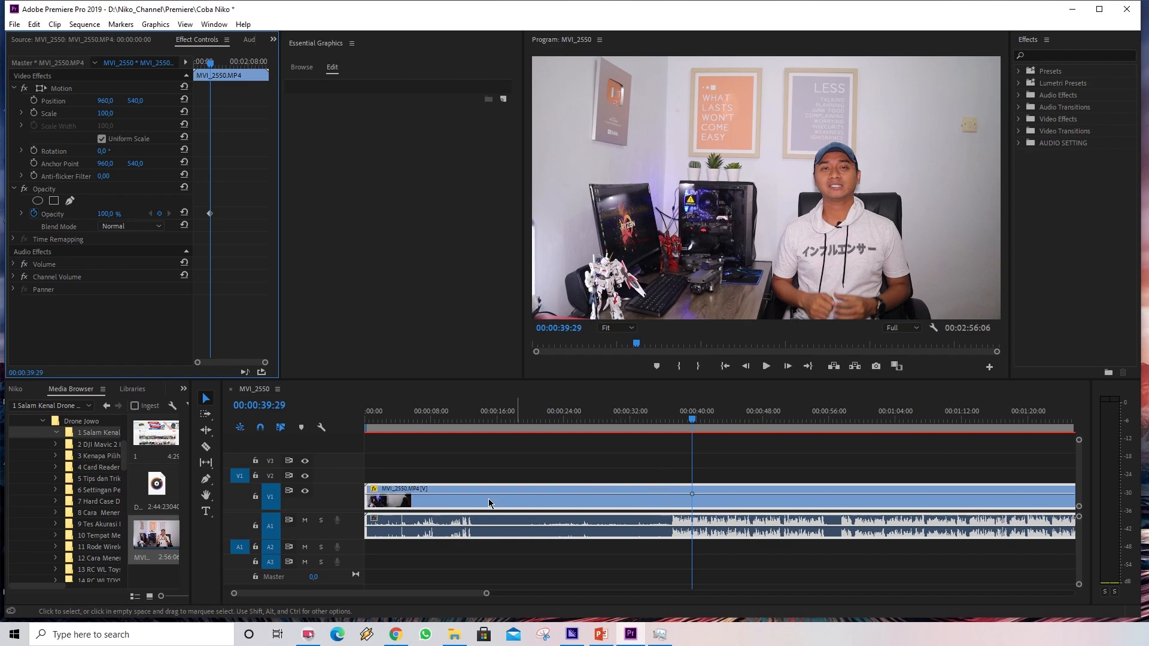
# Find the MVI_2820 clip in the folder starting "8 Cara" and place it on track V2 above MVI_2550, overlapping the playhead.
pyautogui.click(171, 541)
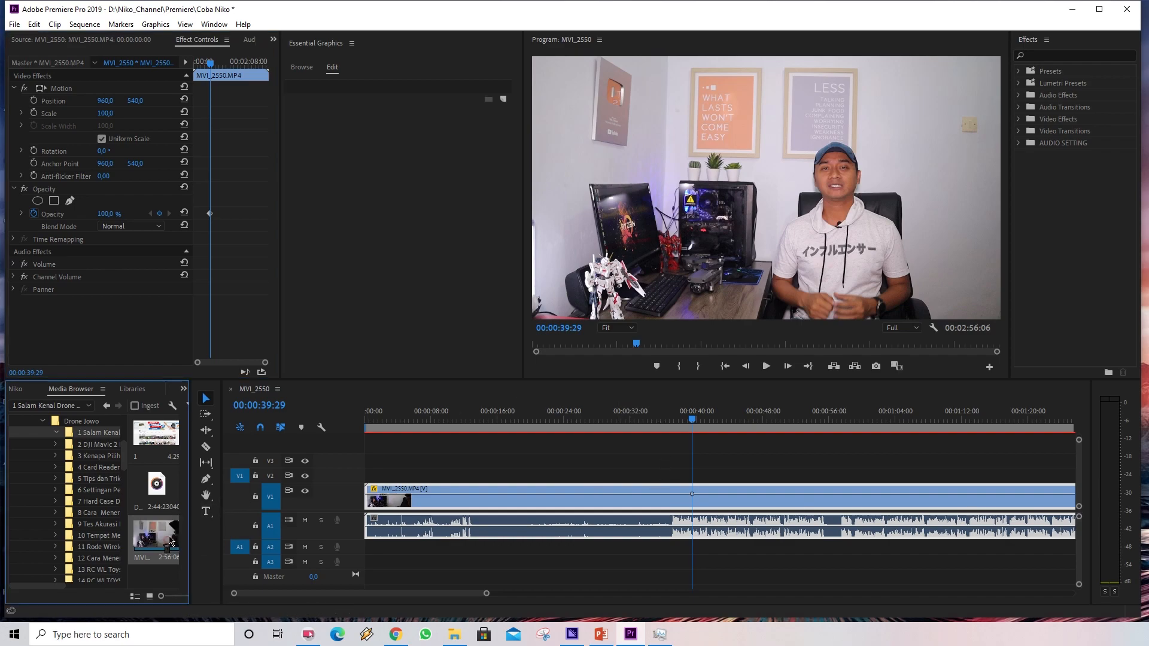
pyautogui.click(94, 525)
pyautogui.click(93, 514)
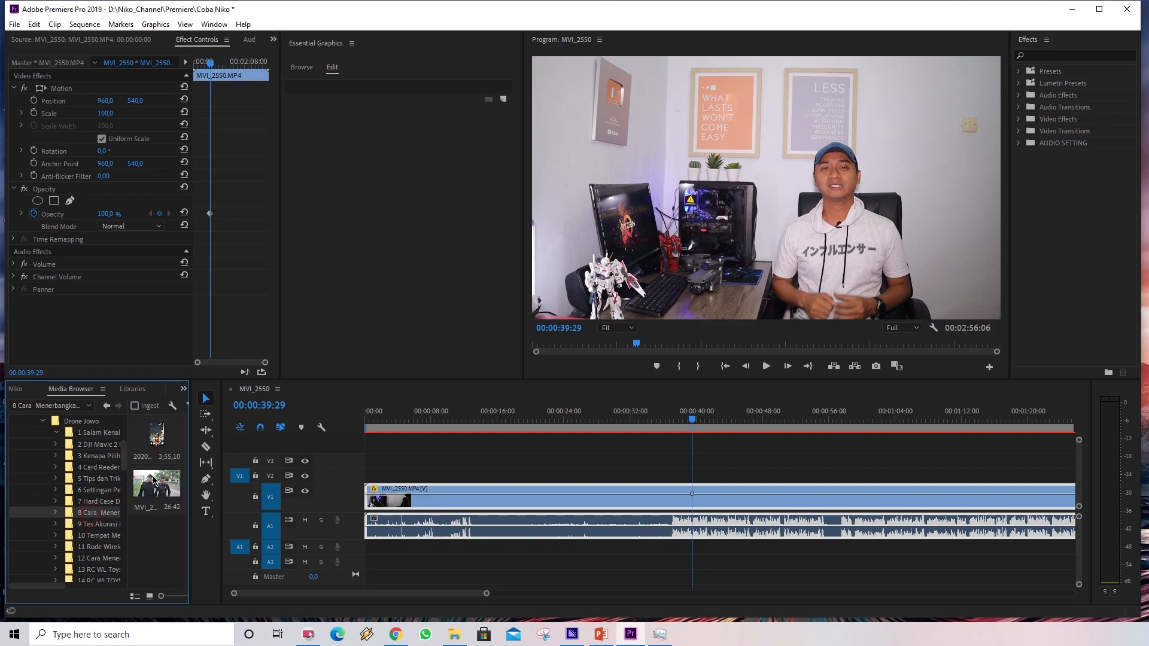
pyautogui.moveTo(156, 488); pyautogui.dragTo(633, 485)
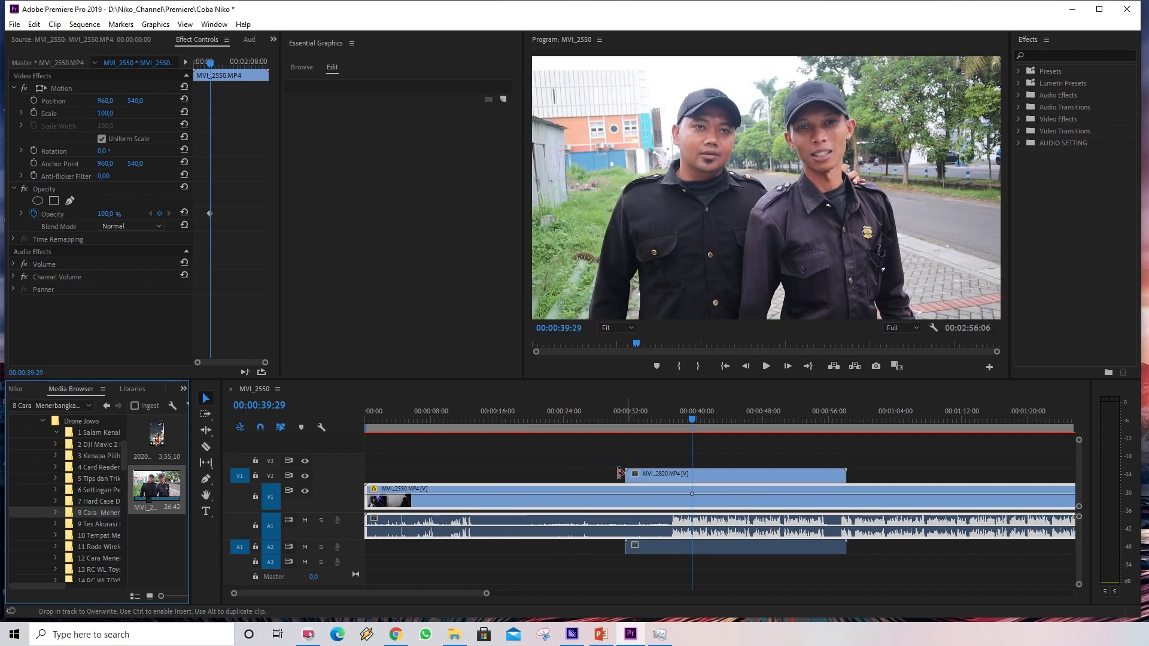
# Lower the MVI_2820 clip's opacity so the MVI_2550 clip beneath shows through.
pyautogui.click(735, 473)
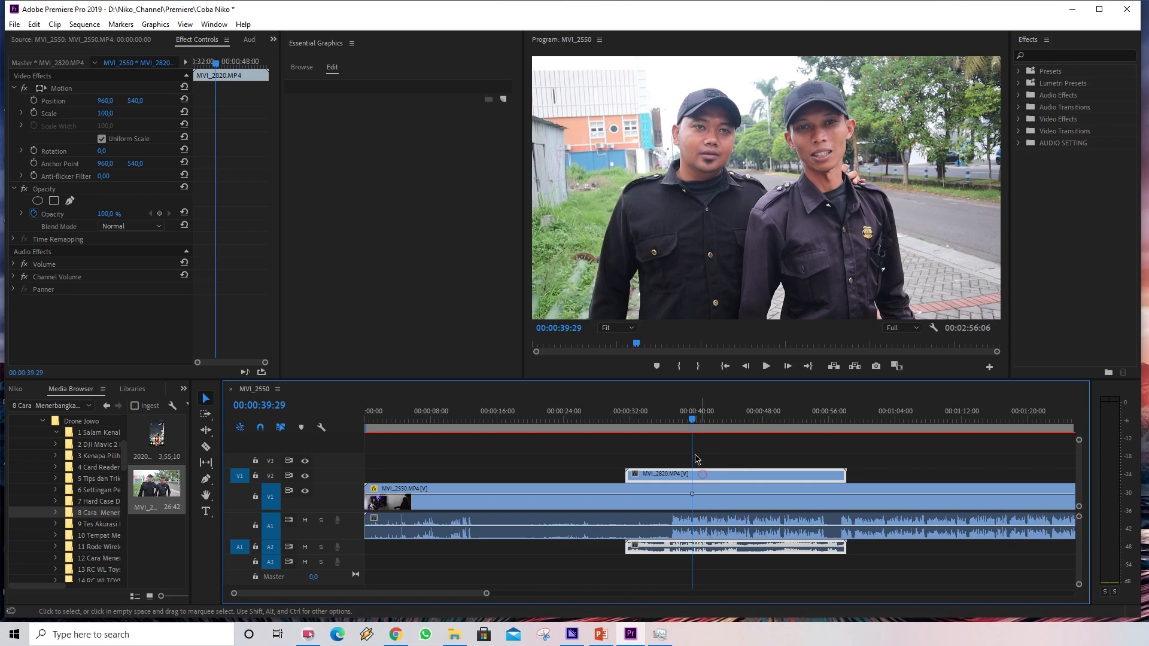
pyautogui.moveTo(118, 218); pyautogui.dragTo(88, 225)
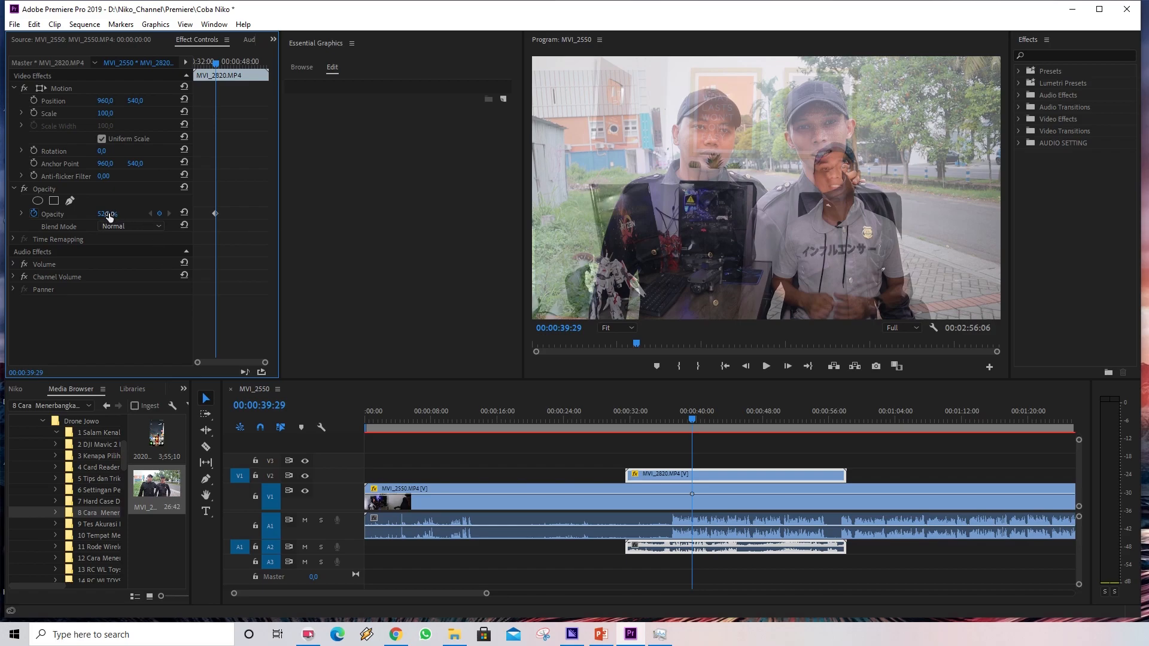
pyautogui.moveTo(109, 217); pyautogui.dragTo(132, 224)
# Delete the MVI_2820 clip from track V2.
pyautogui.click(730, 481)
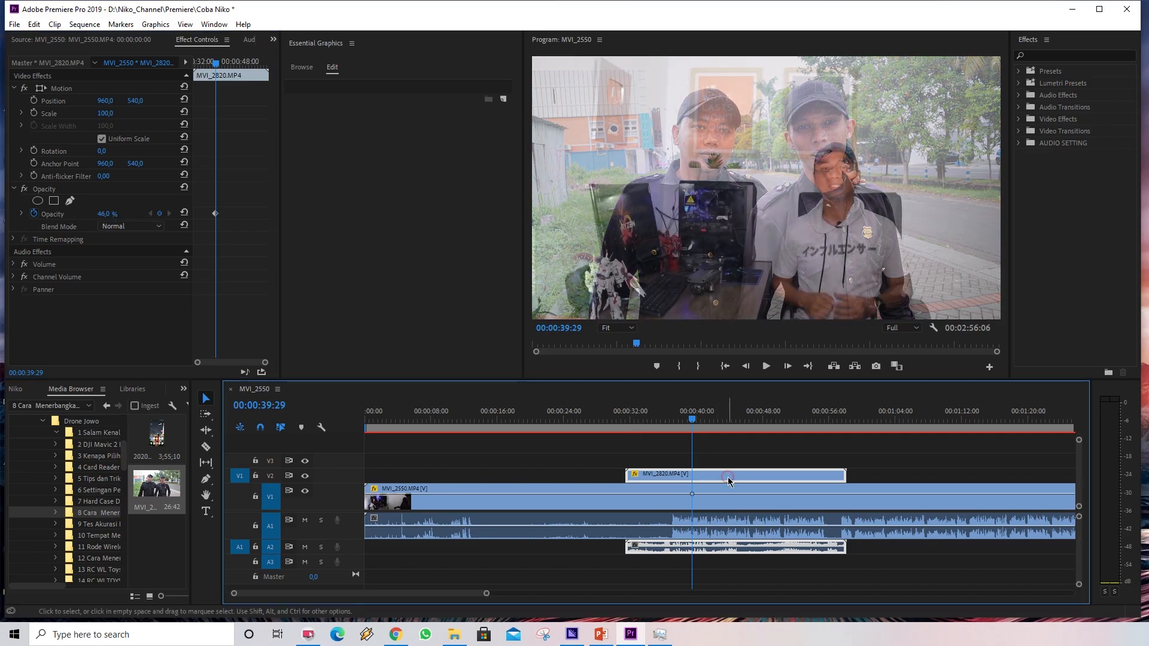
pyautogui.press('Delete')
pyautogui.moveTo(671, 491)
pyautogui.mouseDown()
pyautogui.moveTo(704, 495)
pyautogui.moveTo(676, 498)
pyautogui.mouseUp()
pyautogui.hotkey('ctrl', 'z')
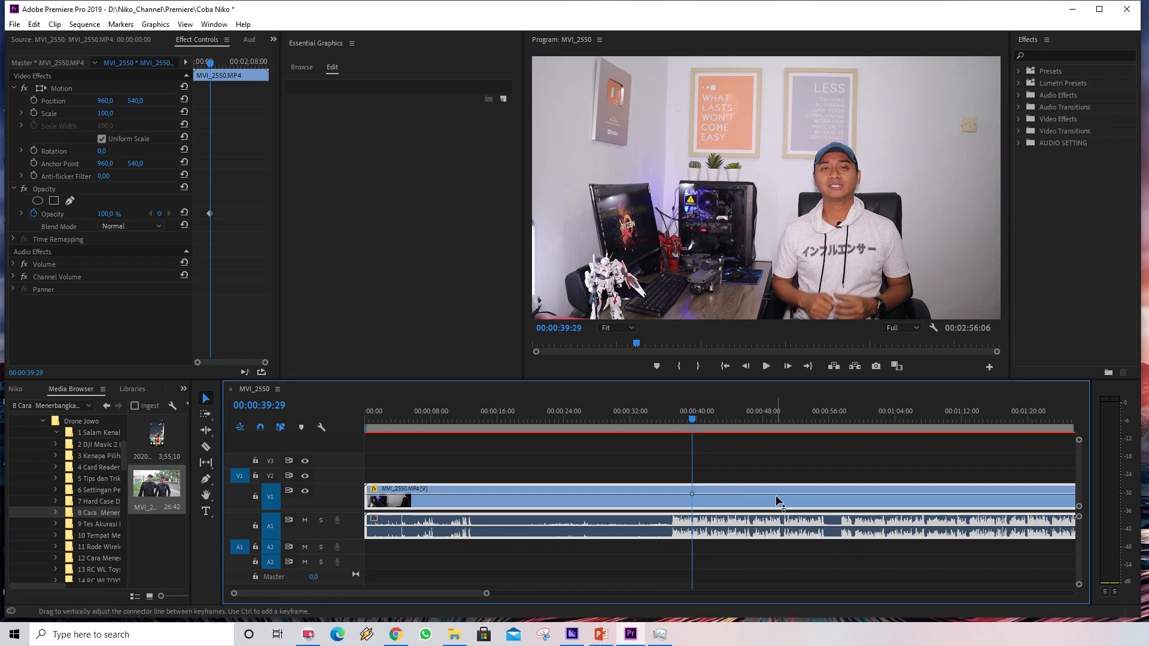
# Split the MVI_2550 clip at 00:00:37:01 with the Razor tool.
pyautogui.click(671, 469)
pyautogui.moveTo(690, 420); pyautogui.dragTo(674, 421)
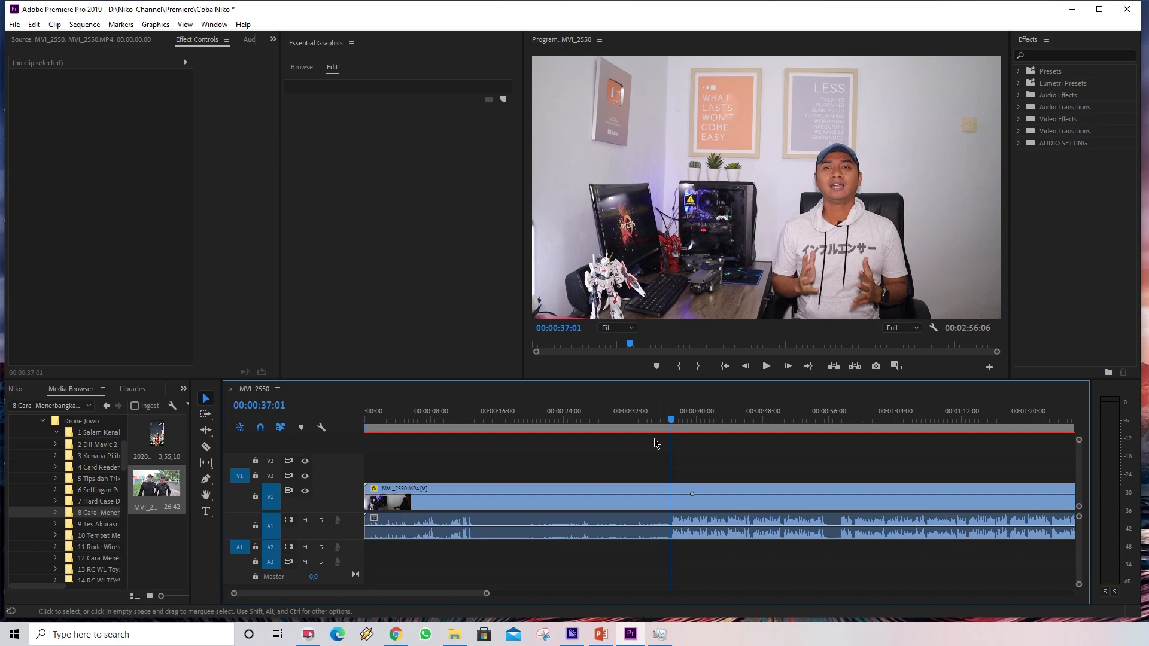
pyautogui.click(206, 449)
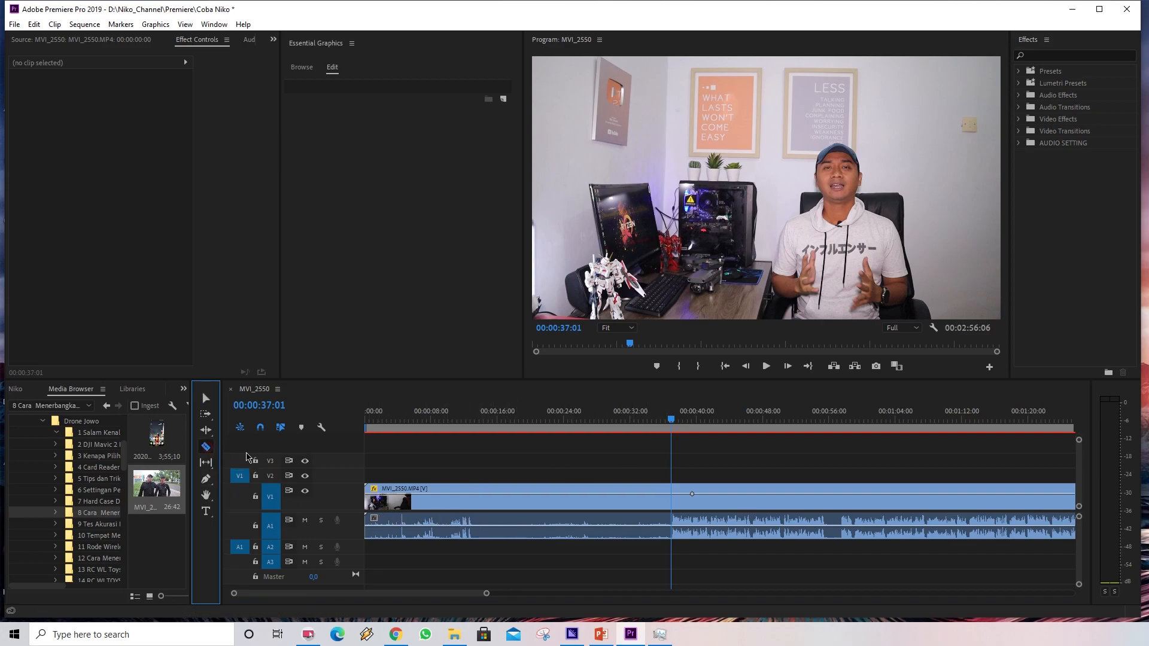
pyautogui.click(670, 500)
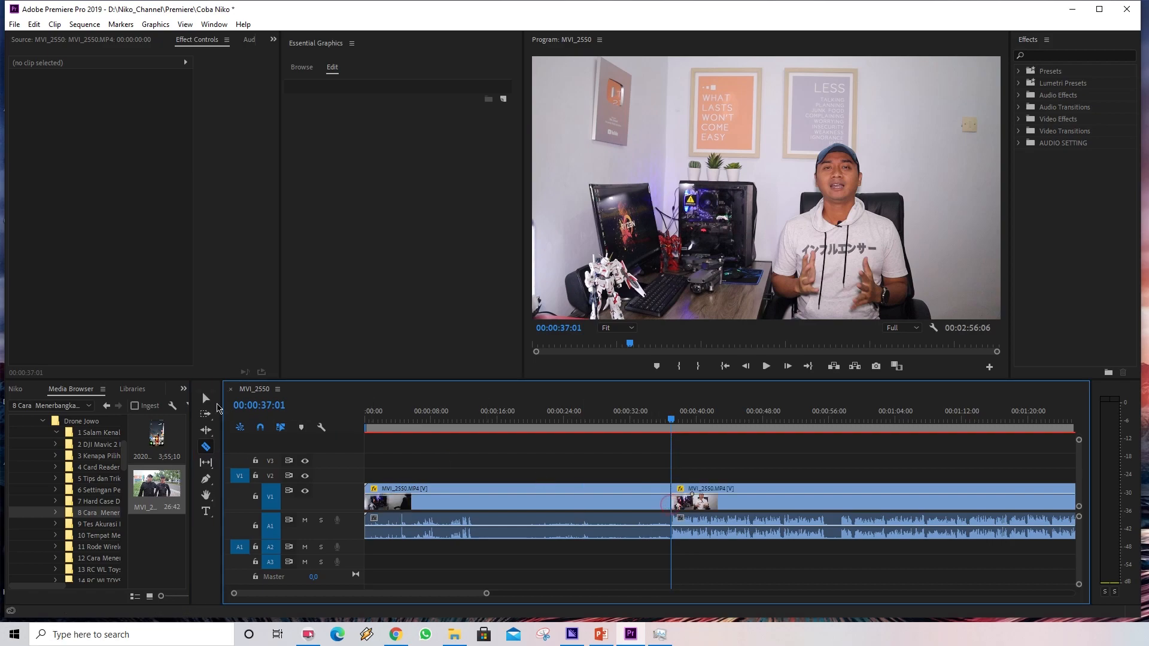
pyautogui.click(206, 398)
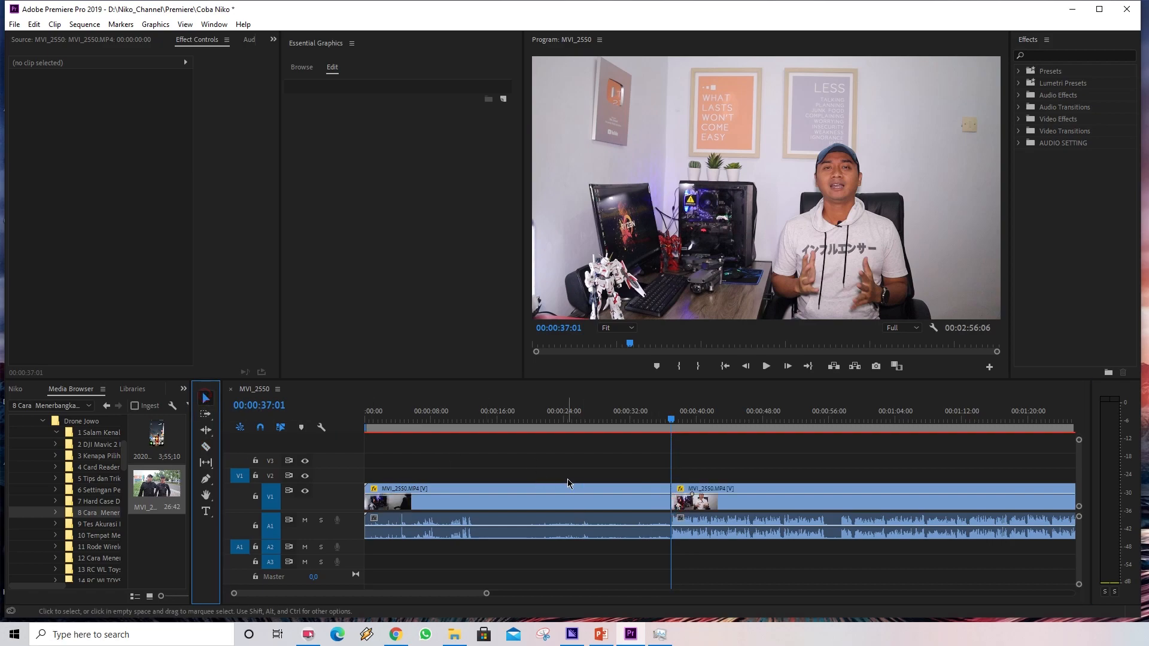
# Delete the part of MVI_2550 before the cut and close the gap so the remainder starts at zero.
pyautogui.click(580, 504)
pyautogui.press('Delete')
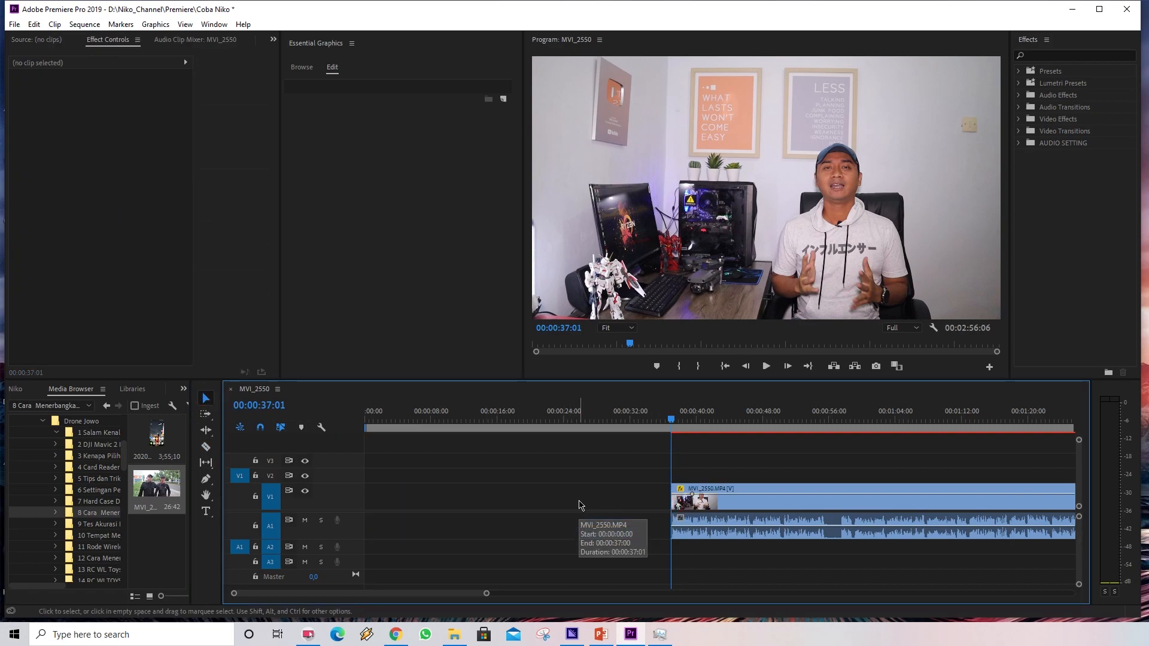
pyautogui.click(579, 505)
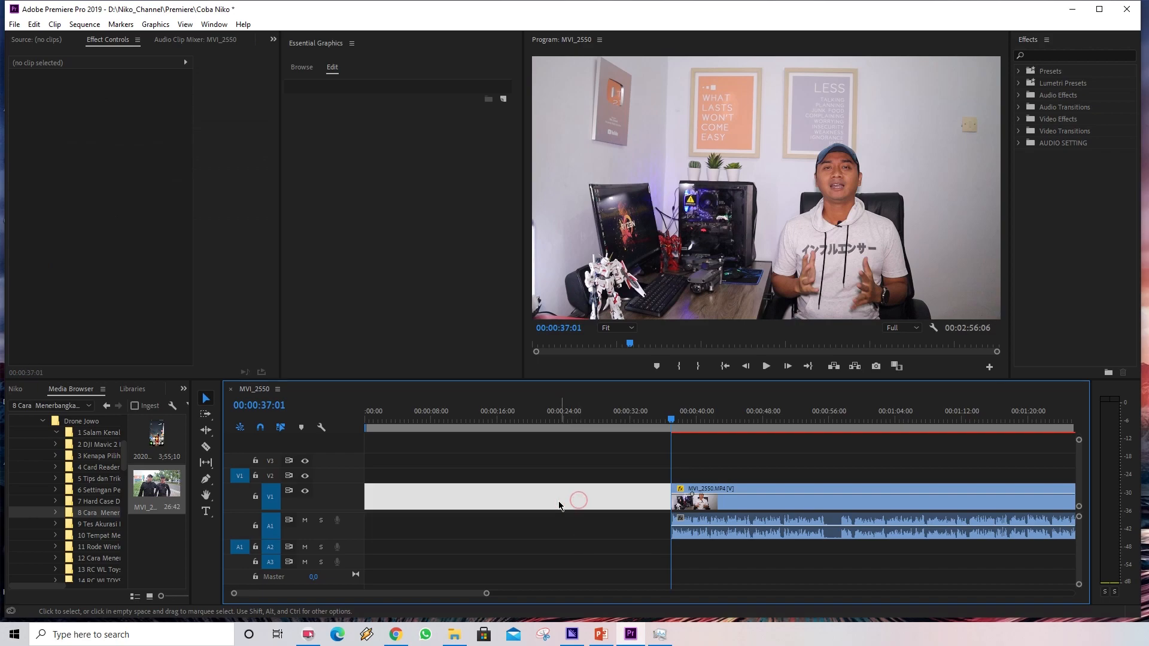
pyautogui.click(544, 475)
pyautogui.click(545, 505)
pyautogui.click(616, 492)
pyautogui.click(614, 493)
pyautogui.press('Delete')
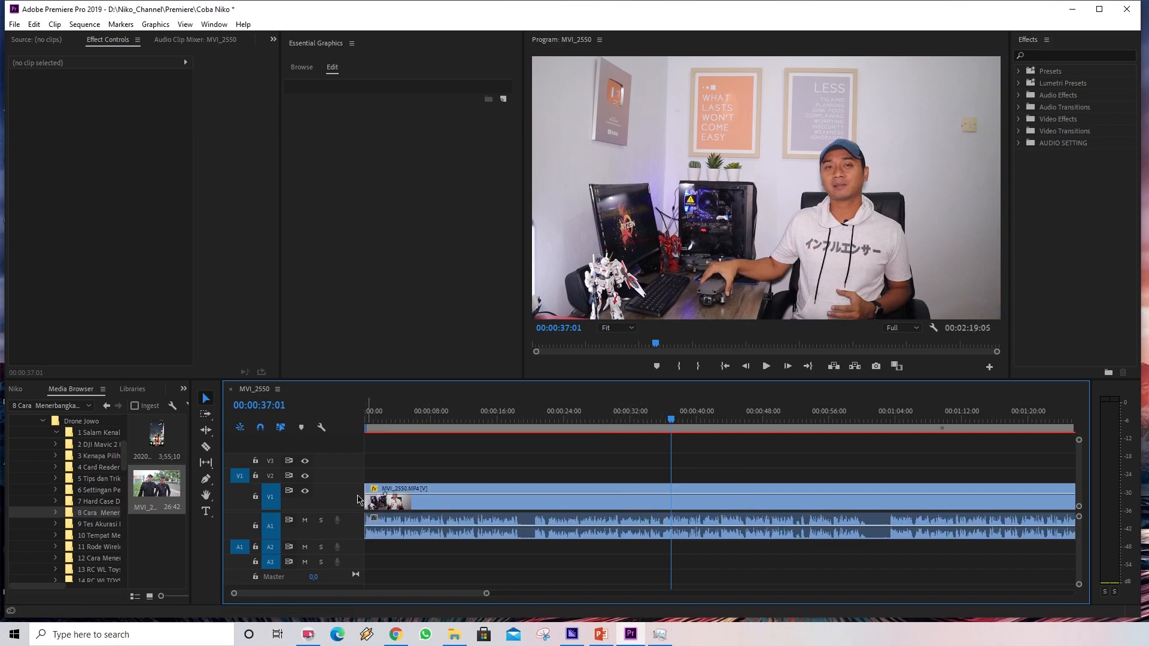
# Play the sequence from the beginning, stop at 00:00:18:38, and split the MVI_2550 clip there.
pyautogui.click(367, 416)
pyautogui.press('space')
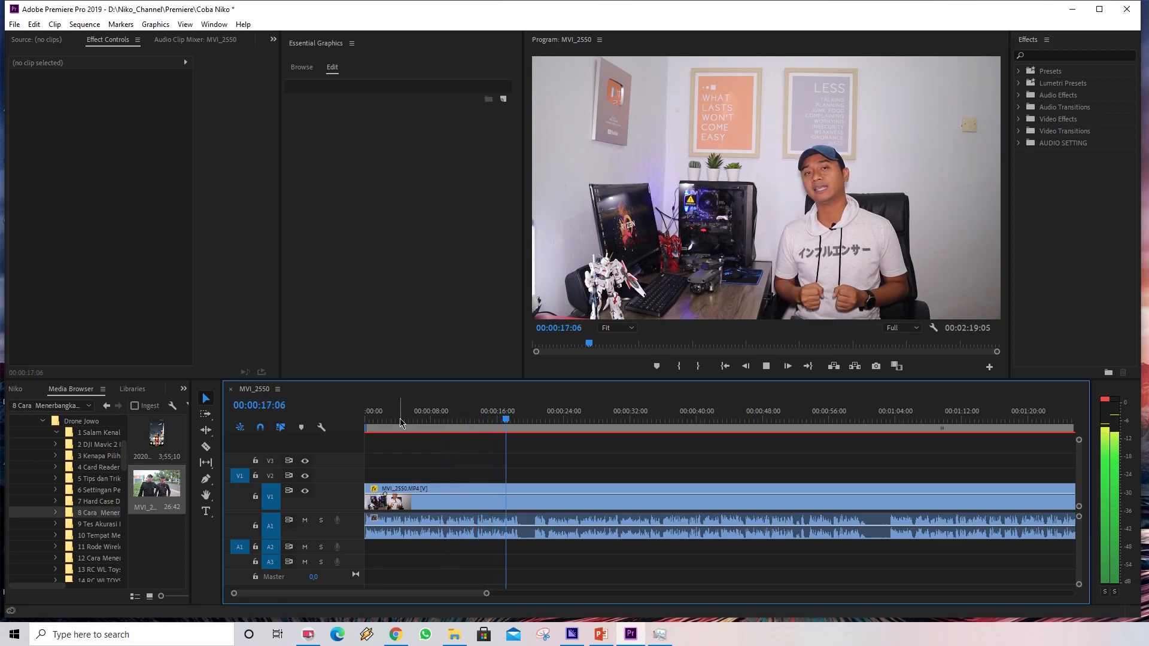
pyautogui.press('space')
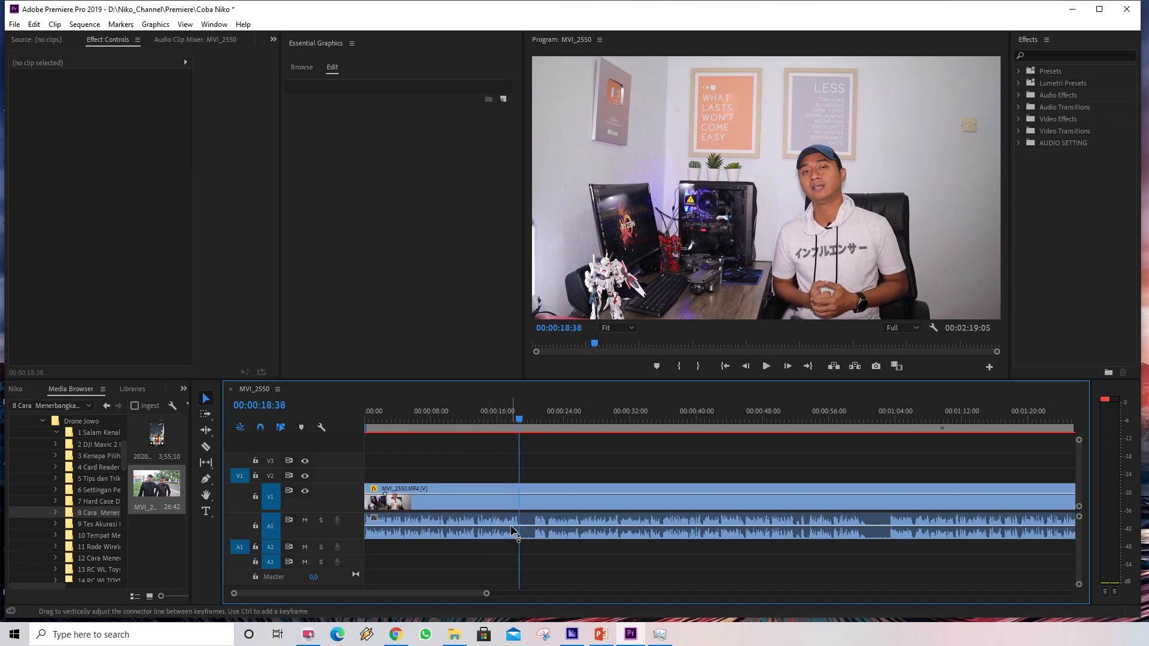
pyautogui.click(207, 447)
pyautogui.click(518, 500)
pyautogui.press('v')
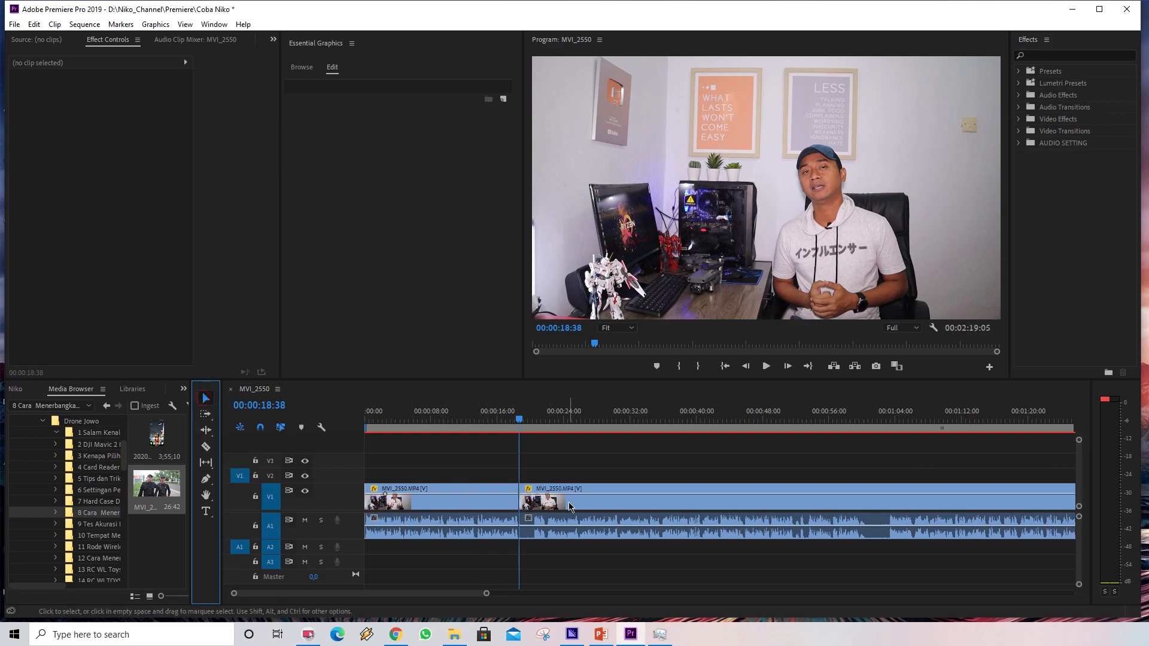
# Delete the part of MVI_2550 after 00:00:18:38 and enlarge the timeline view of the remaining clip.
pyautogui.click(571, 508)
pyautogui.press('Delete')
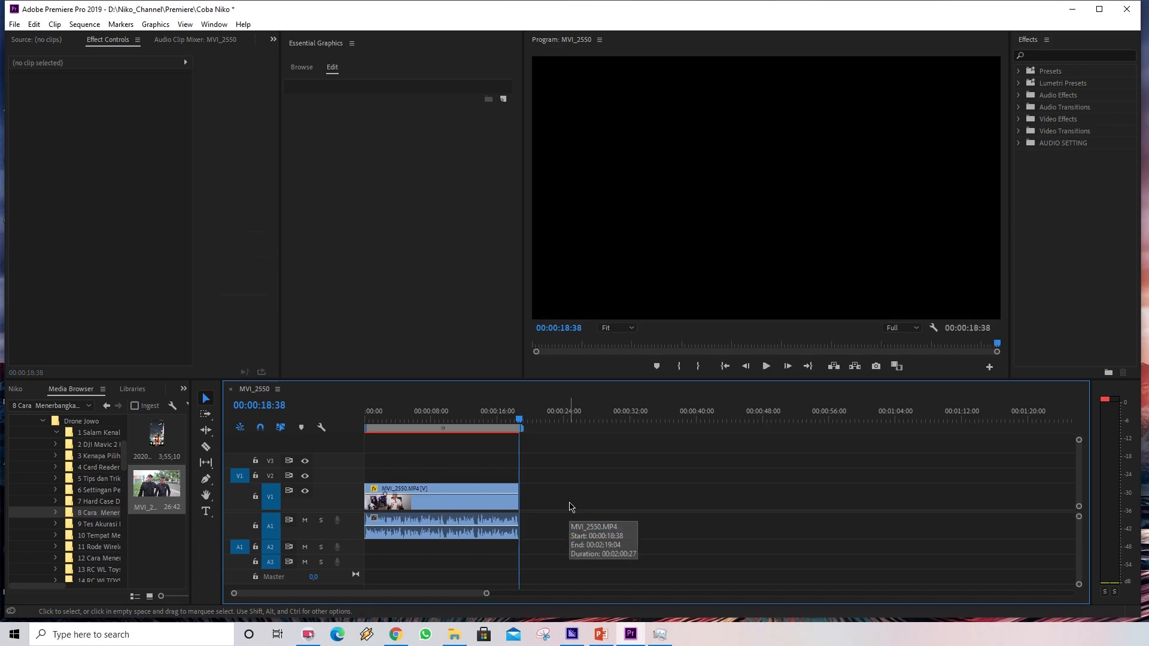
pyautogui.moveTo(484, 594); pyautogui.dragTo(428, 608)
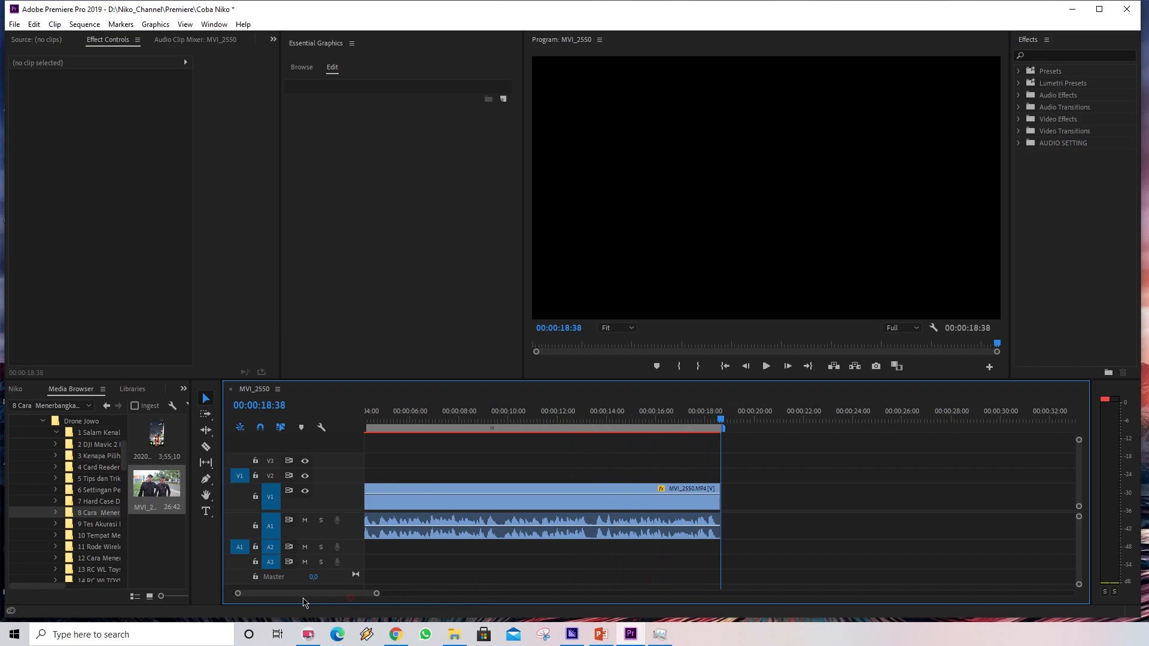
pyautogui.moveTo(359, 597); pyautogui.dragTo(280, 597)
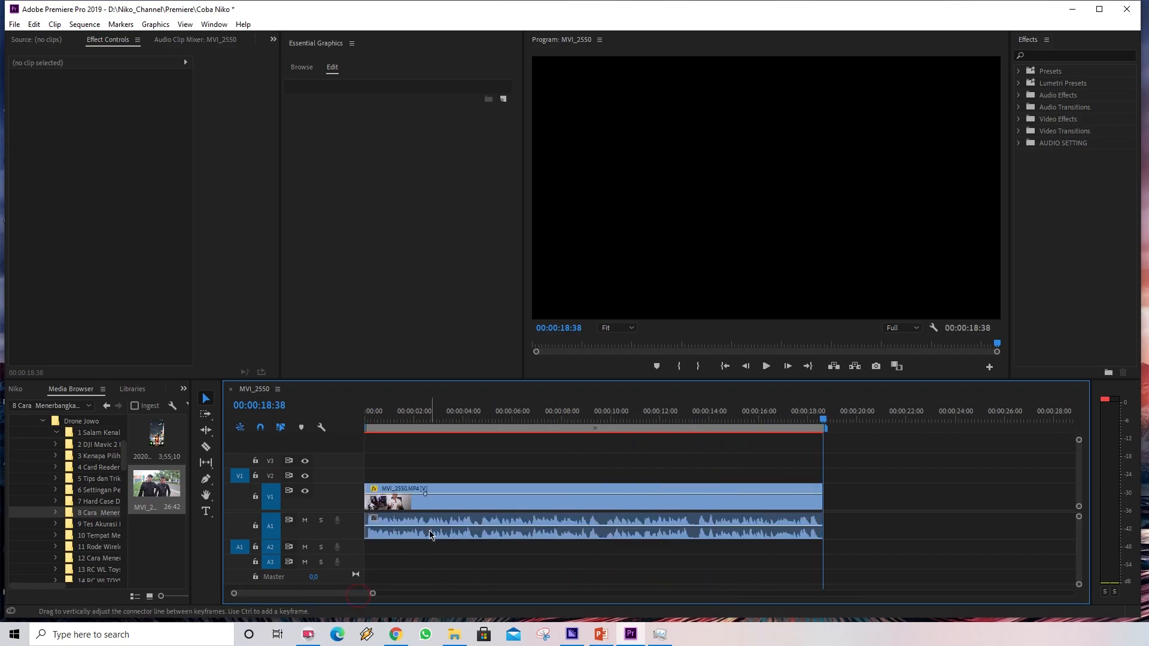
# Browse the Drone Jowo subfolders for media and open the folder starting "2 DJI Mavic 2 Pro".
pyautogui.click(96, 479)
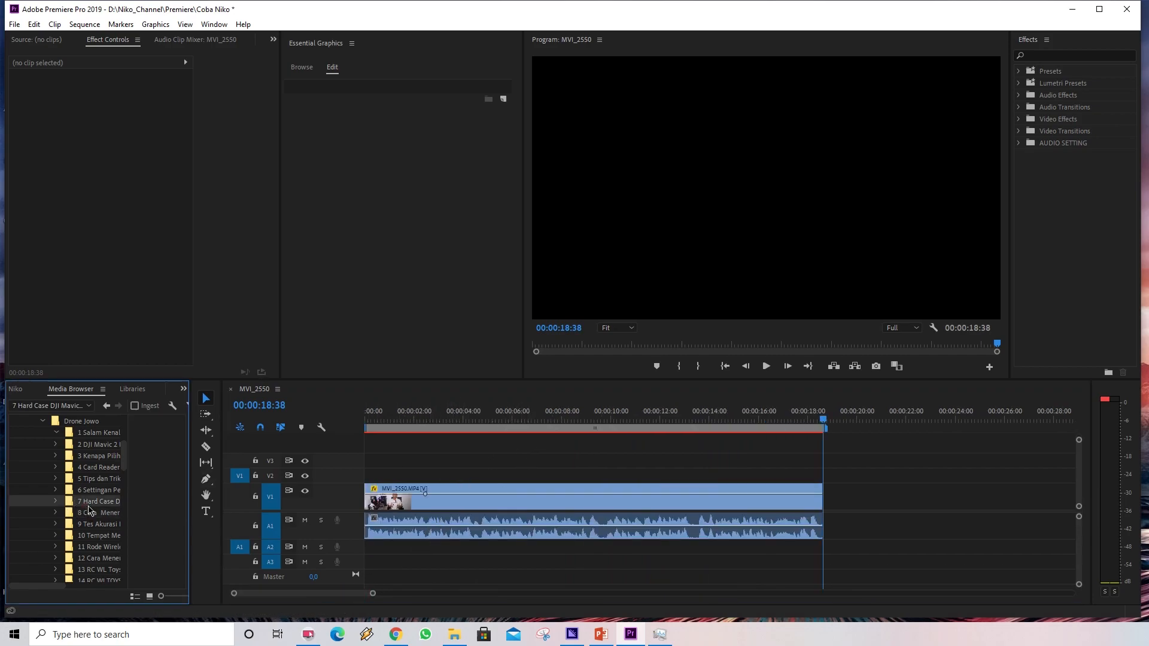
pyautogui.click(89, 491)
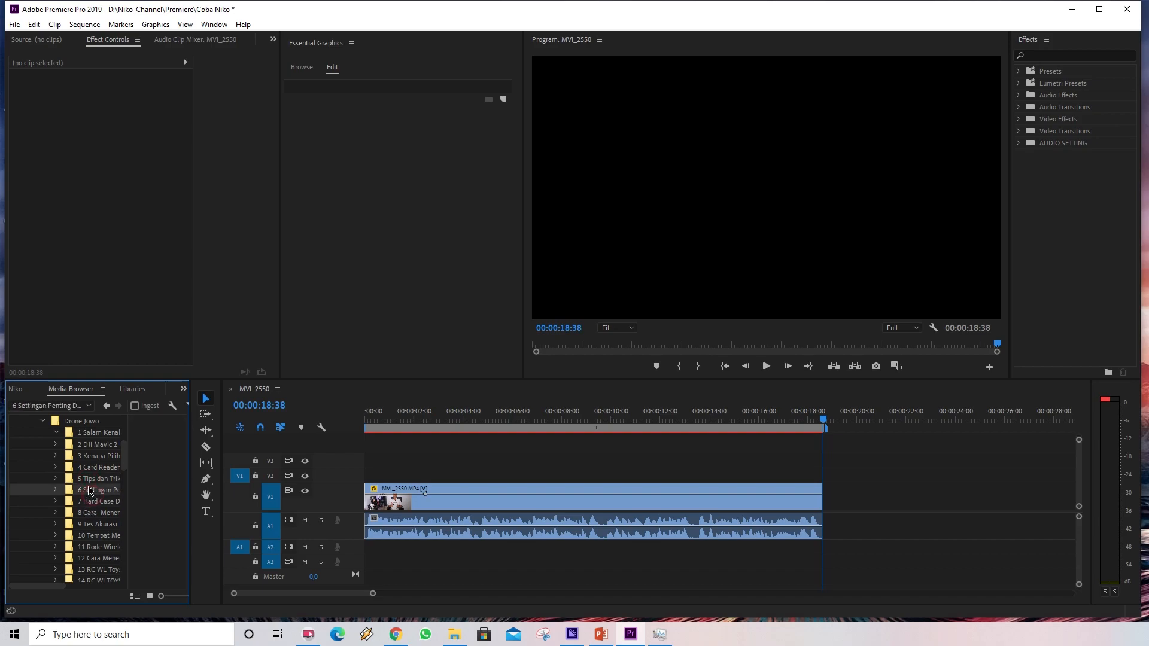
pyautogui.click(95, 444)
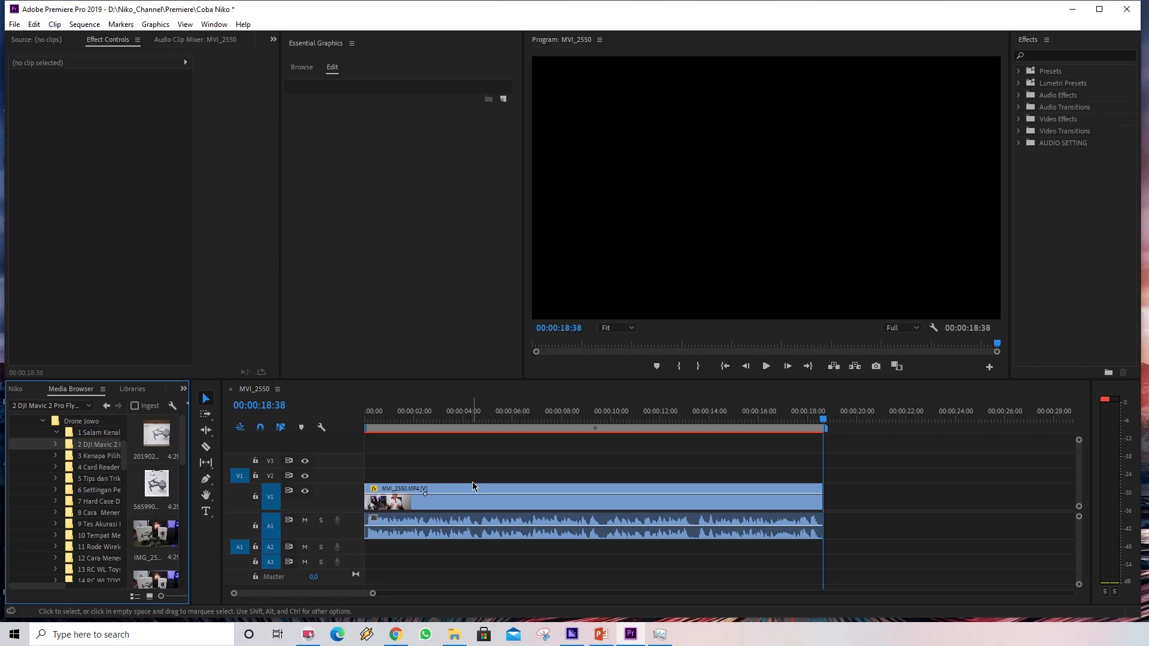
# Add the text "Drone Jowo" in the upper-right area of the video frame at 00:00:04:39.
pyautogui.moveTo(451, 418); pyautogui.dragTo(344, 419)
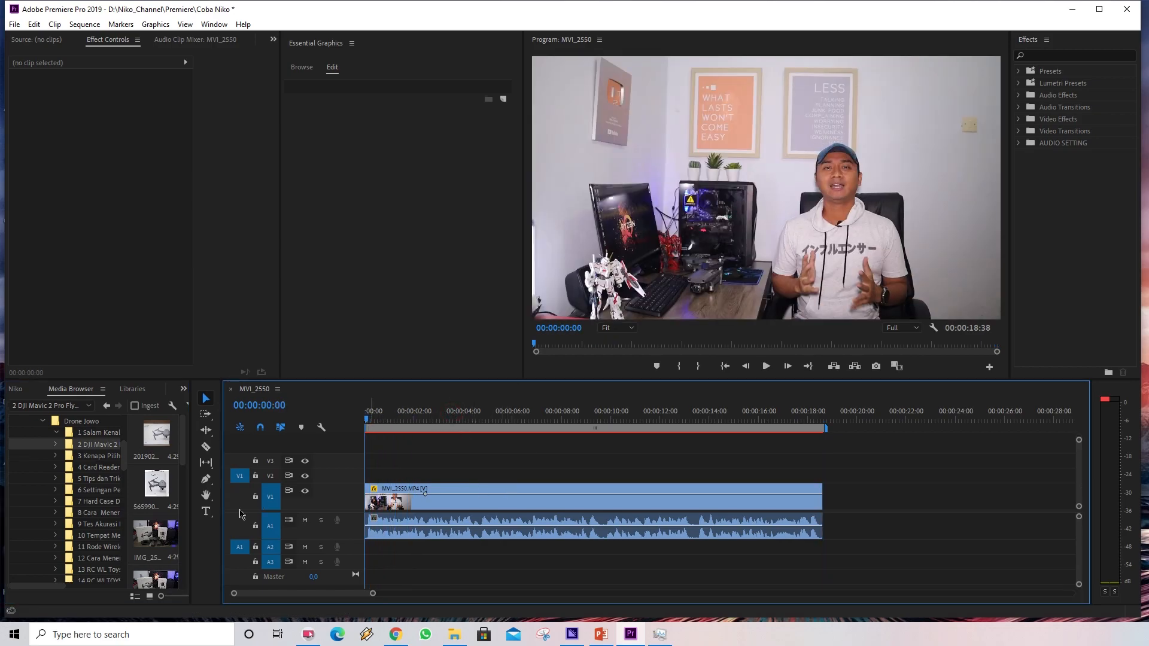
pyautogui.moveTo(368, 419); pyautogui.dragTo(482, 421)
pyautogui.click(210, 513)
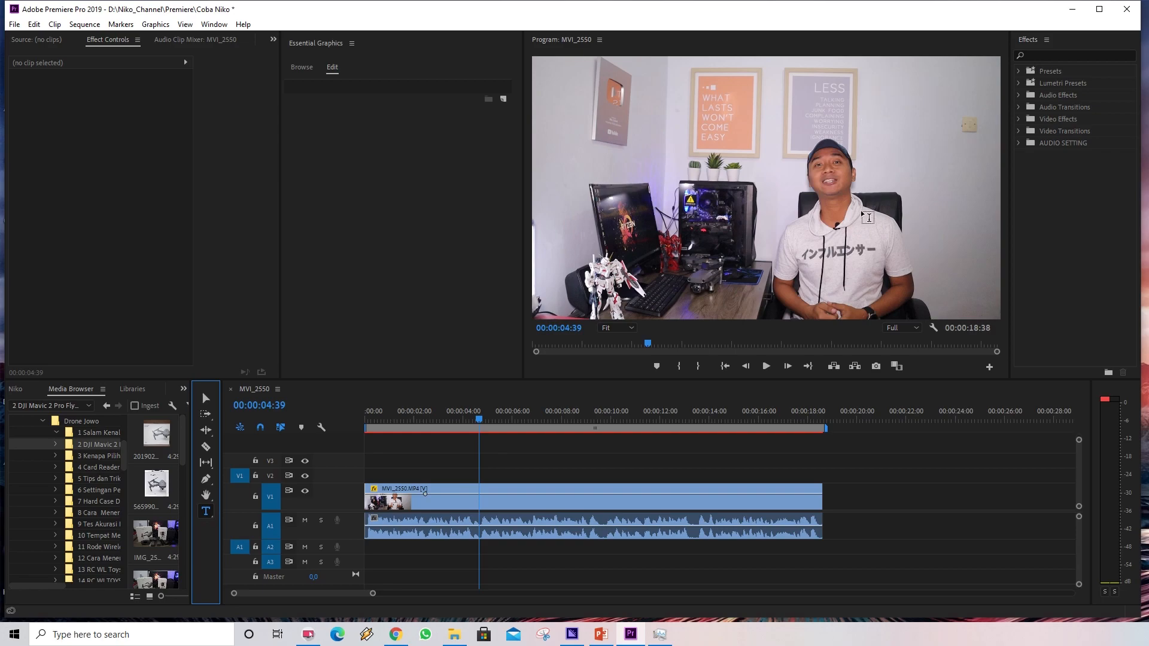
pyautogui.click(875, 83)
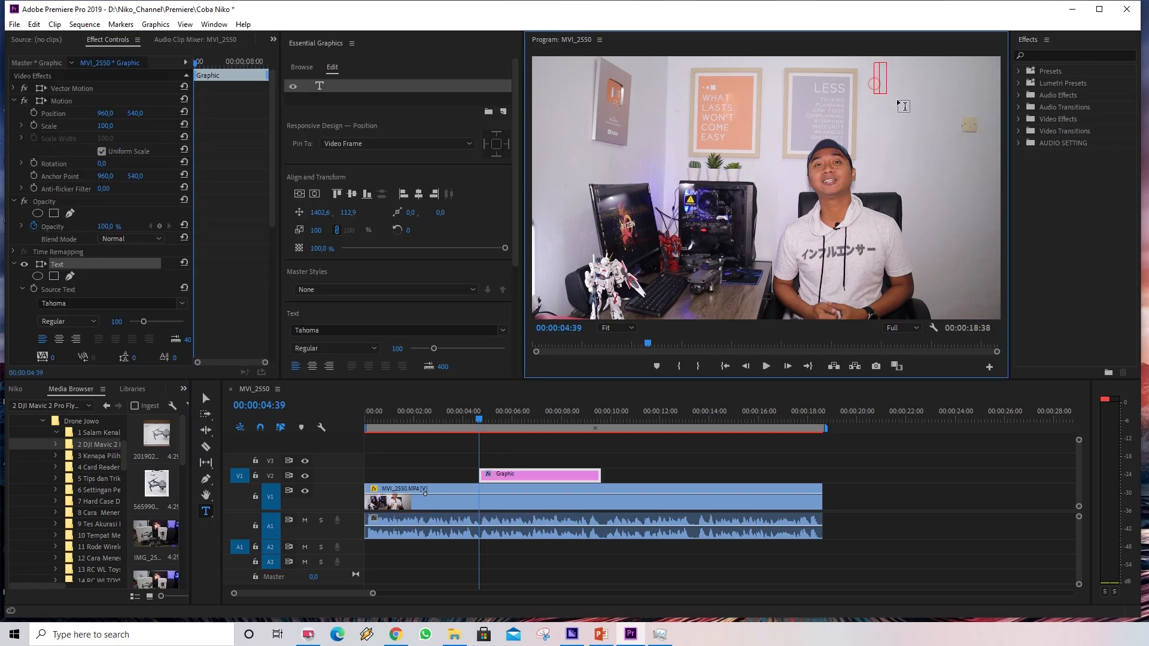
pyautogui.write('Drone J')
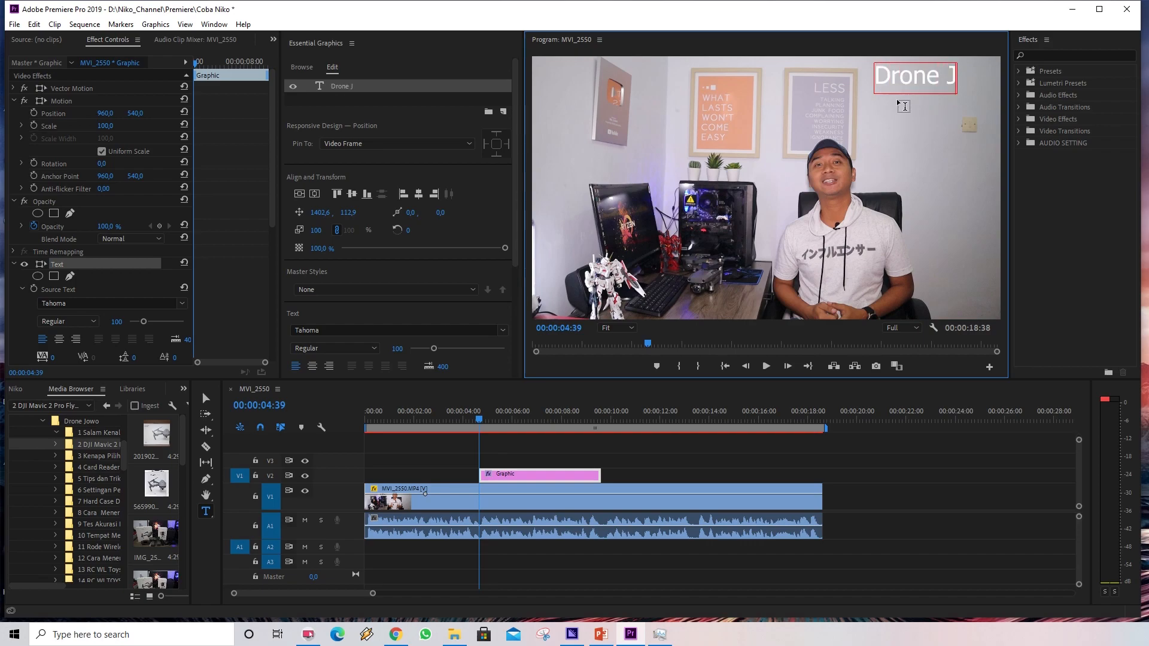
pyautogui.write('owo')
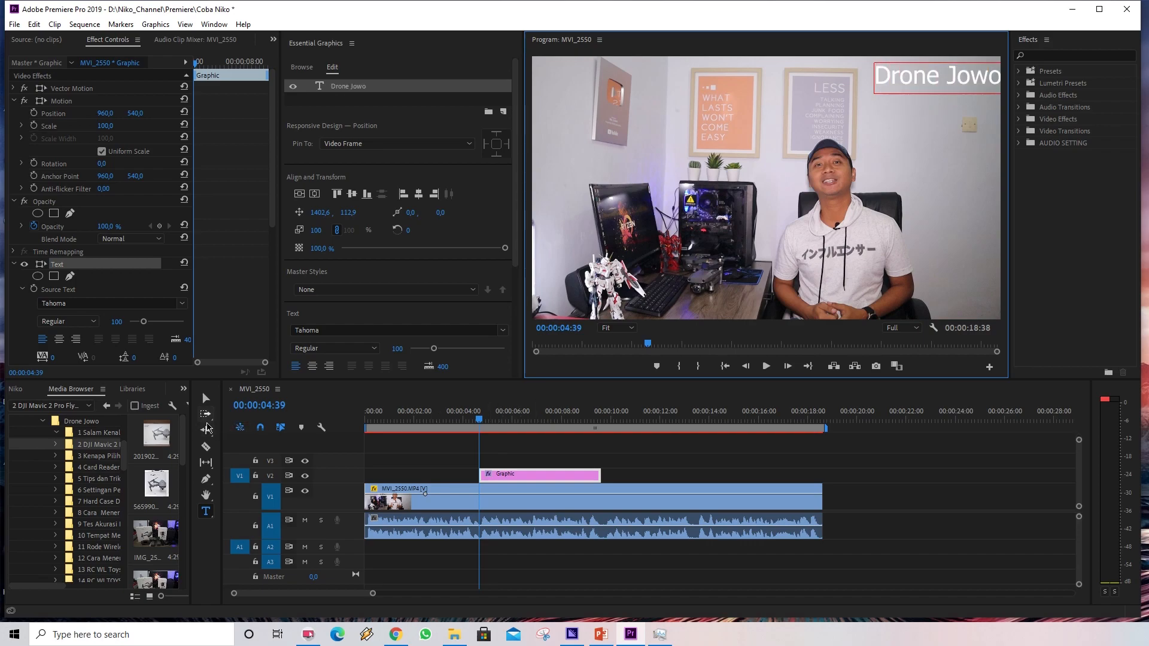
# Center-align the Drone Jowo text and reposition it in the frame's upper right at about 1578.5, 166.9.
pyautogui.click(206, 398)
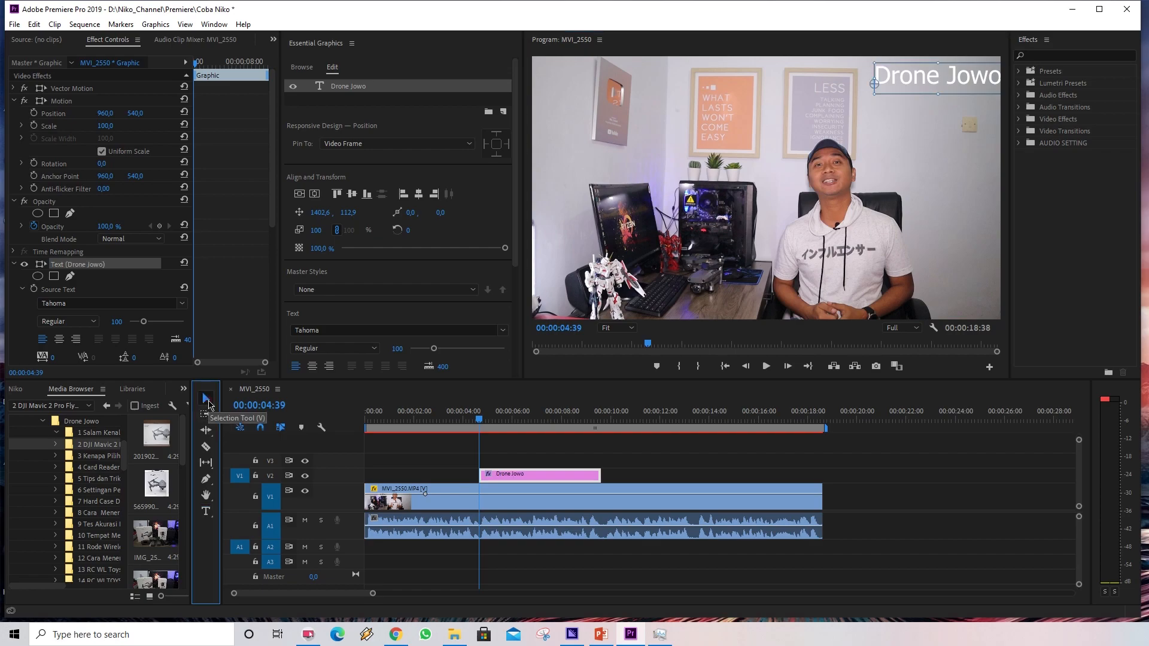
pyautogui.moveTo(925, 89)
pyautogui.mouseDown()
pyautogui.moveTo(904, 94)
pyautogui.moveTo(914, 92)
pyautogui.mouseUp()
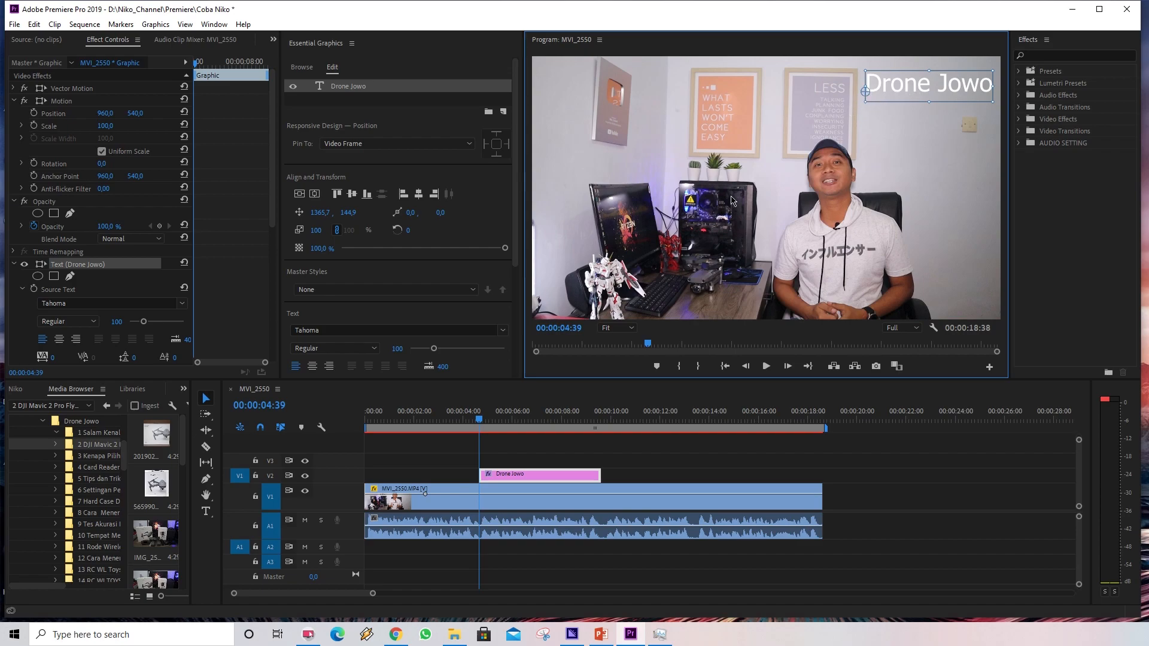
pyautogui.scroll(-1, 453, 286)
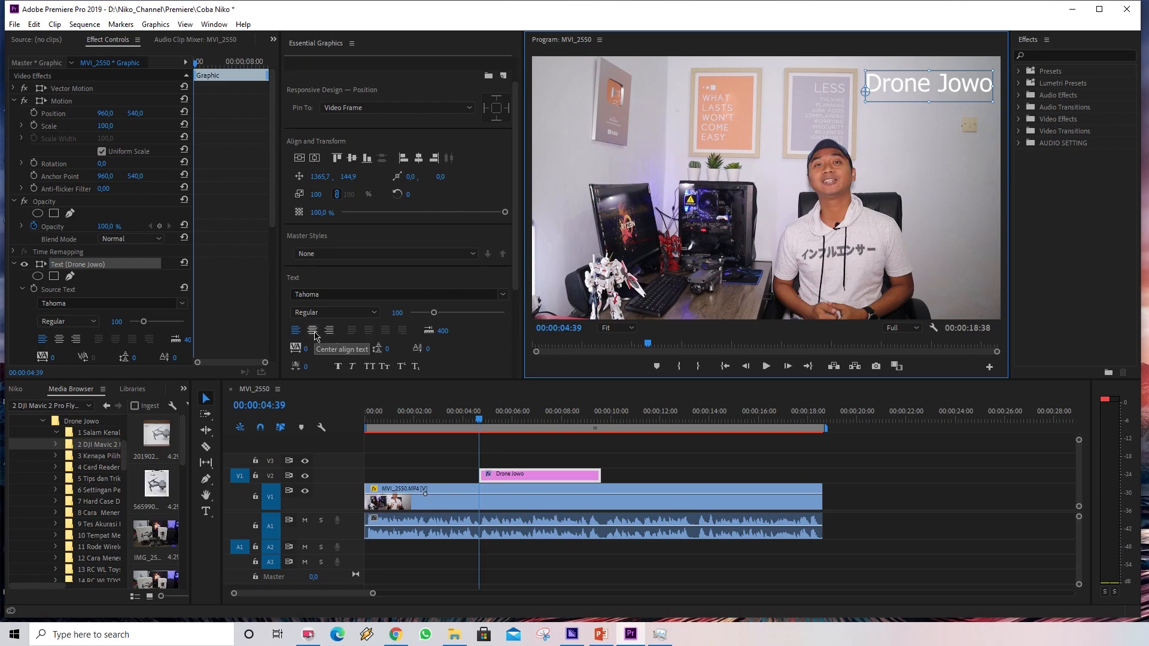
pyautogui.click(313, 332)
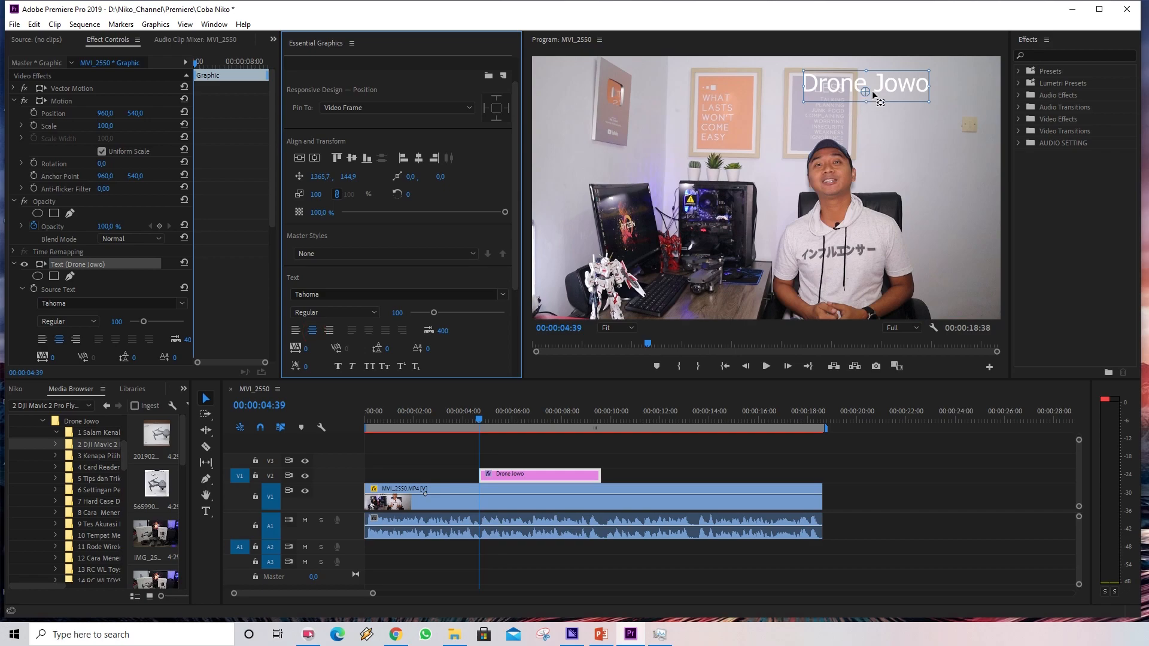
pyautogui.moveTo(888, 89); pyautogui.dragTo(941, 96)
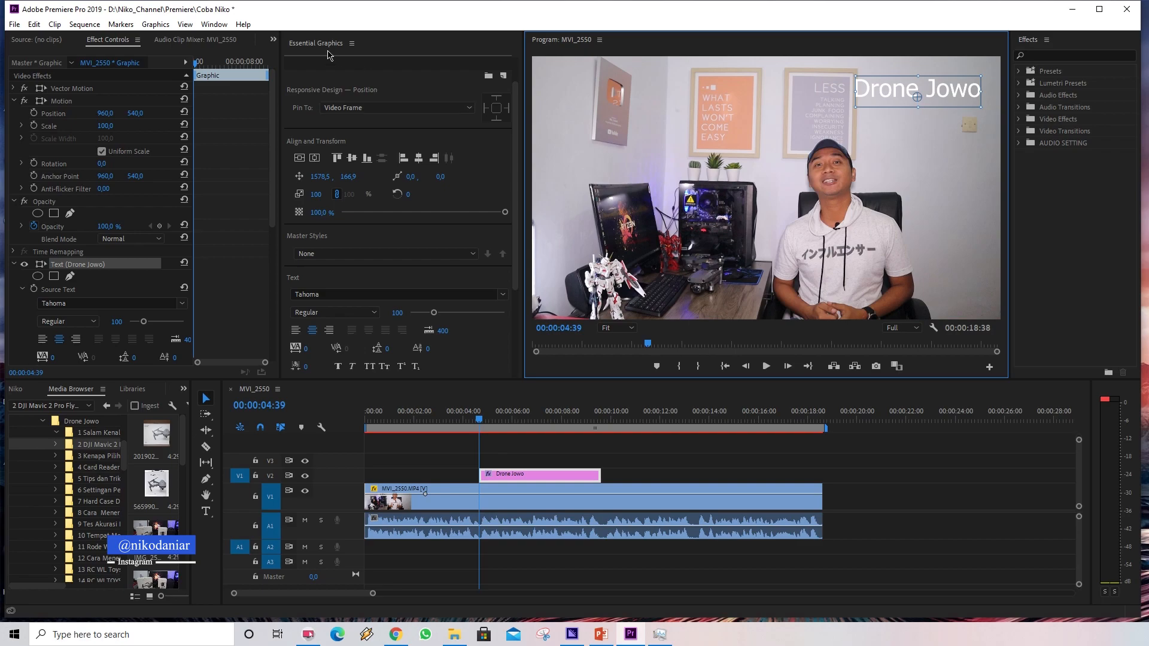
# Look up the Essential Graphics entry in the list of available panels.
pyautogui.click(185, 23)
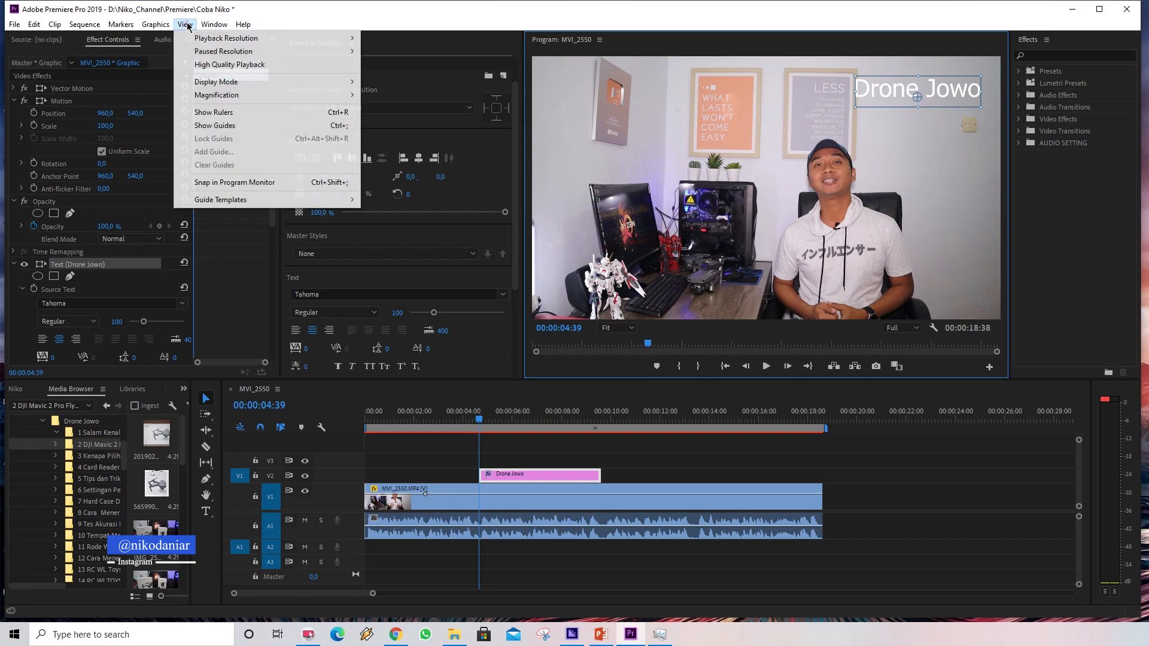
pyautogui.moveTo(205, 27)
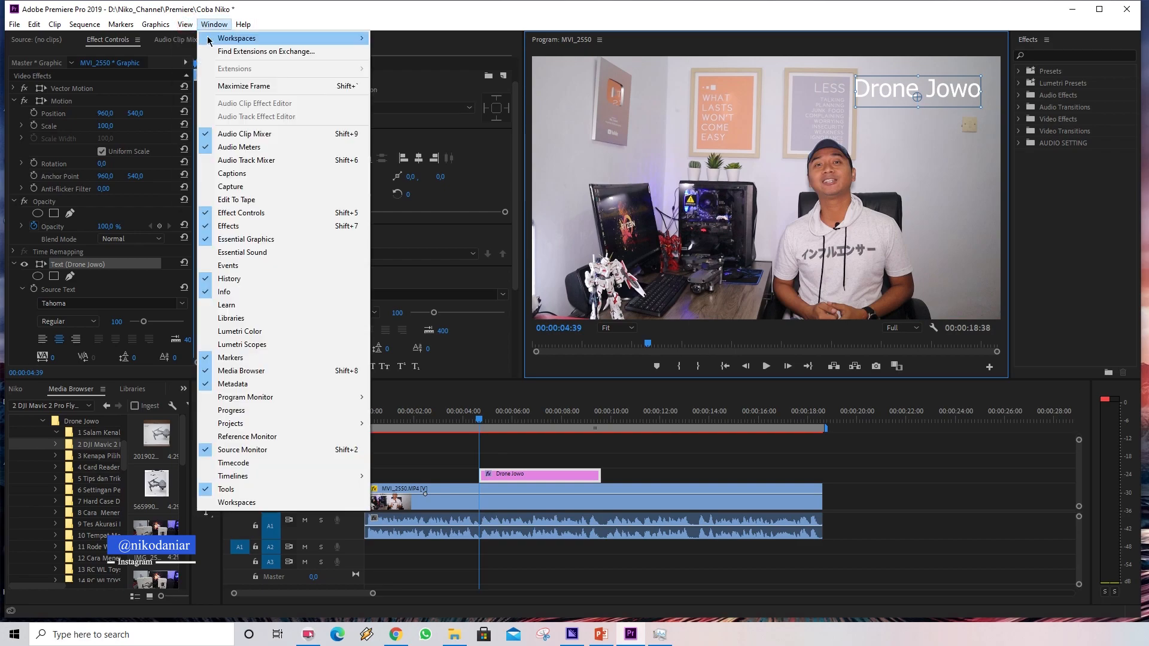
pyautogui.click(246, 239)
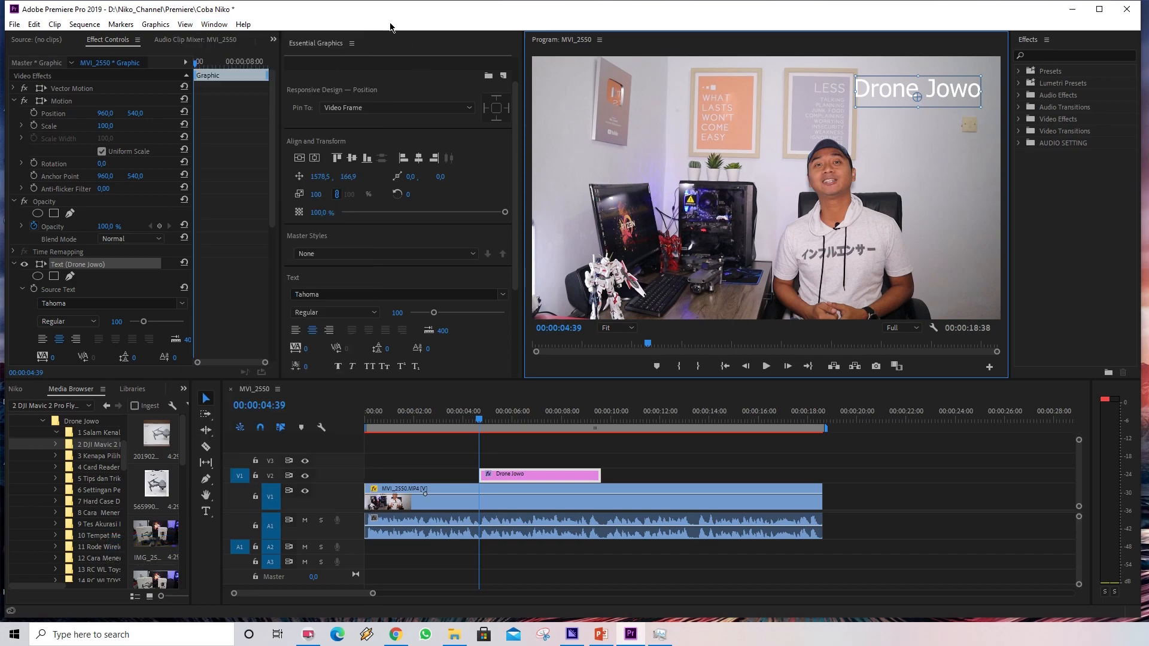
pyautogui.click(214, 24)
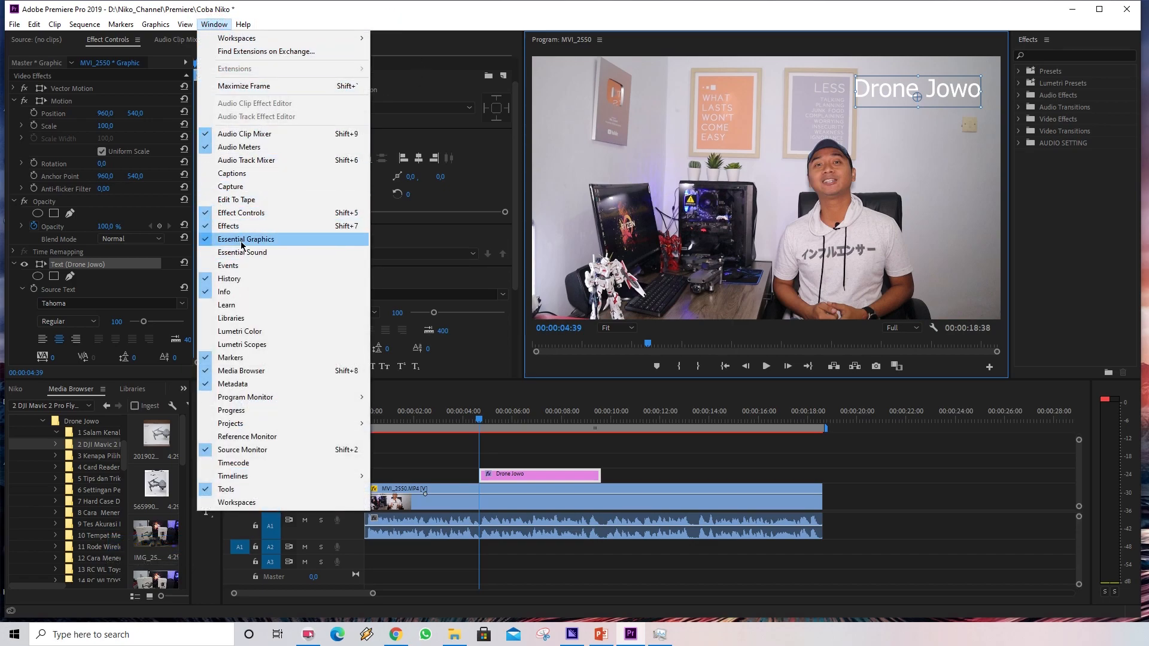
pyautogui.click(213, 240)
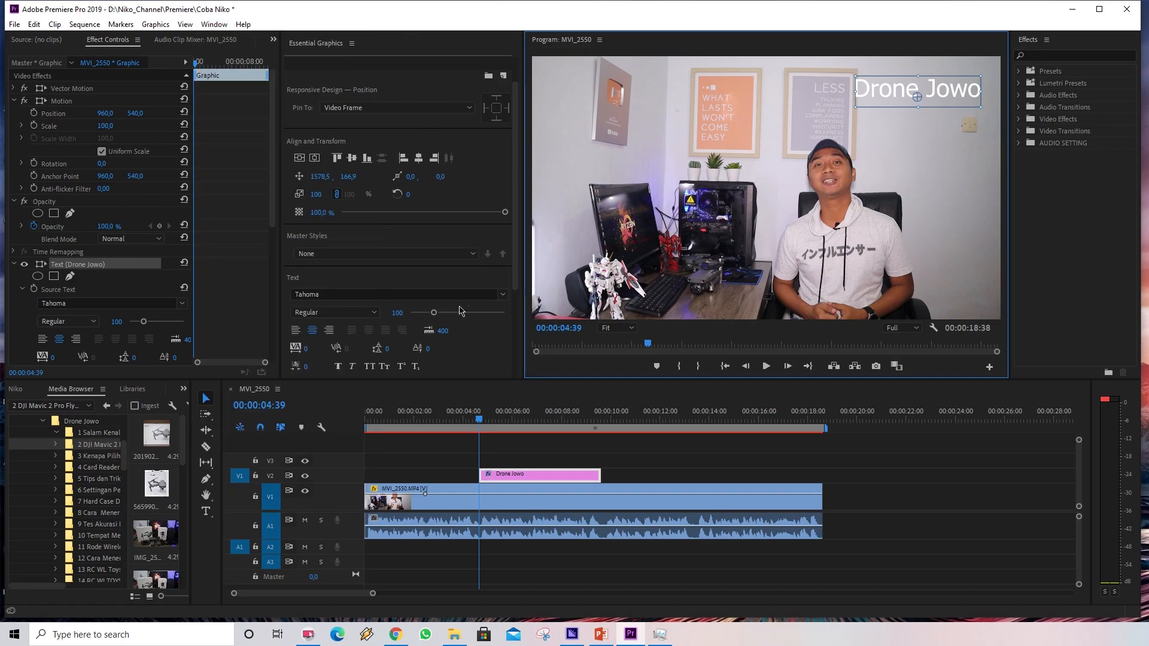
# Change the title's font to Swis721 BlkCn BT and nudge the title to about 1595.4, 174.9.
pyautogui.click(503, 294)
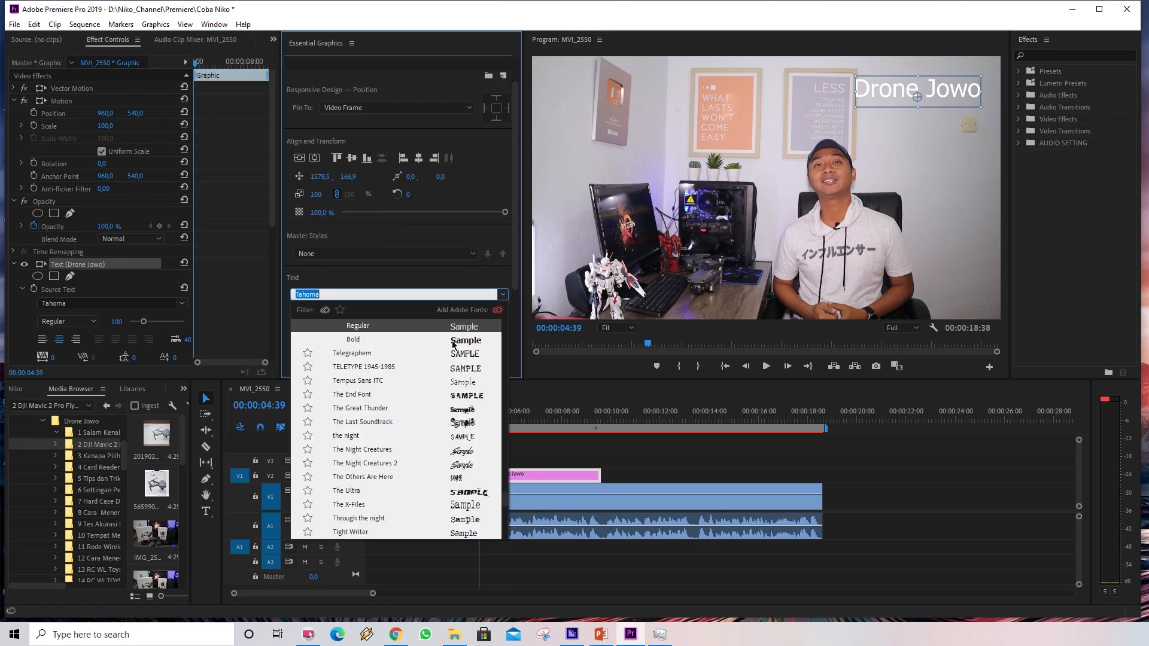
pyautogui.scroll(4, 459, 345)
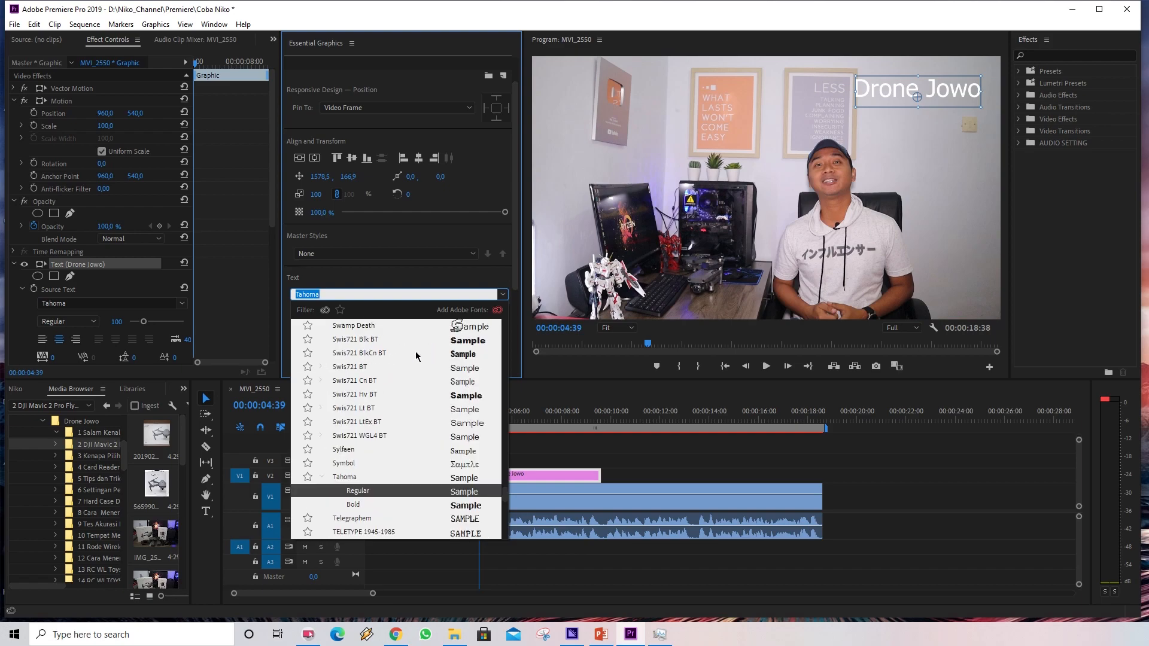
pyautogui.click(466, 355)
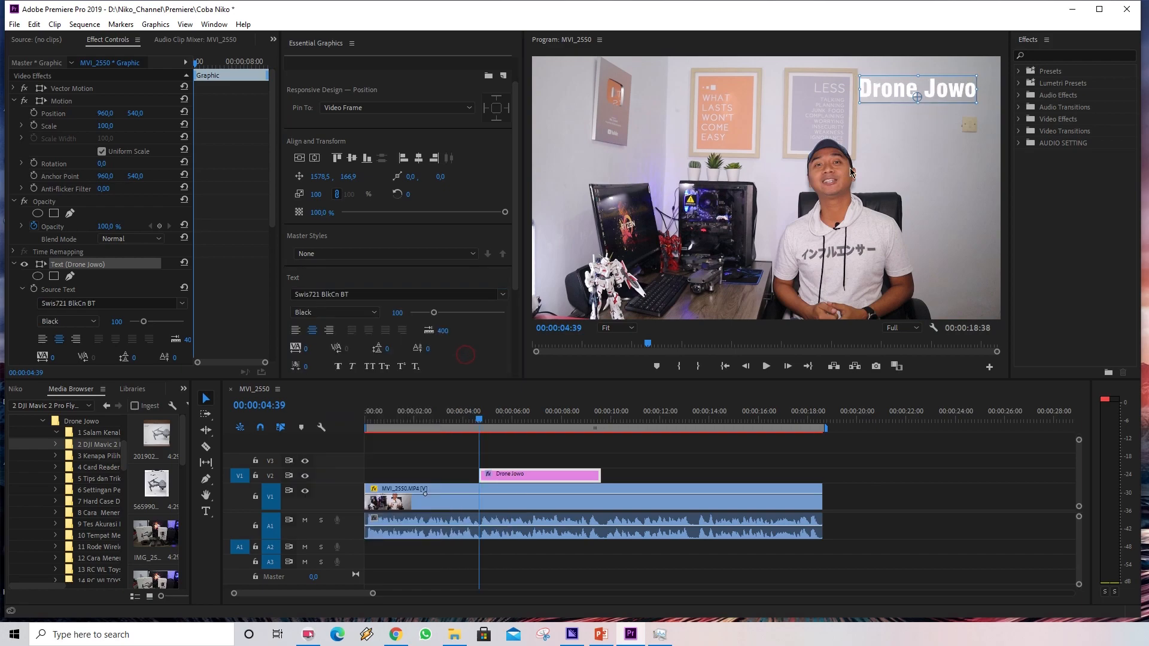
pyautogui.moveTo(893, 96); pyautogui.dragTo(898, 98)
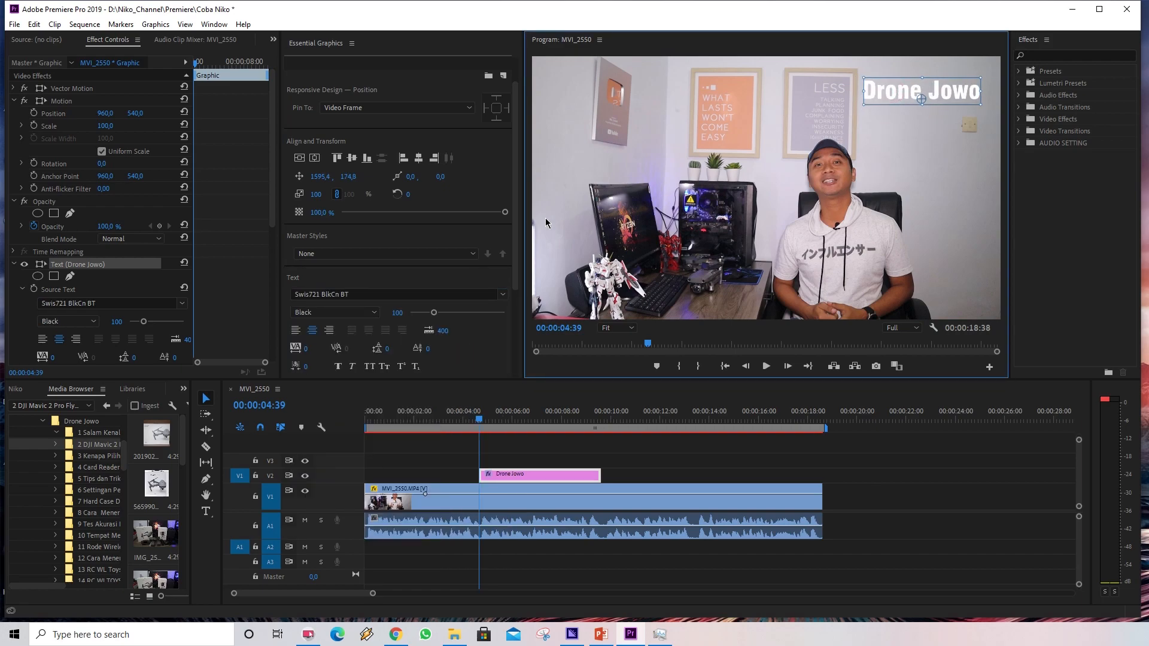
# Set the title's fill color to red, FF0000.
pyautogui.scroll(-4, 478, 203)
pyautogui.scroll(-1, 311, 324)
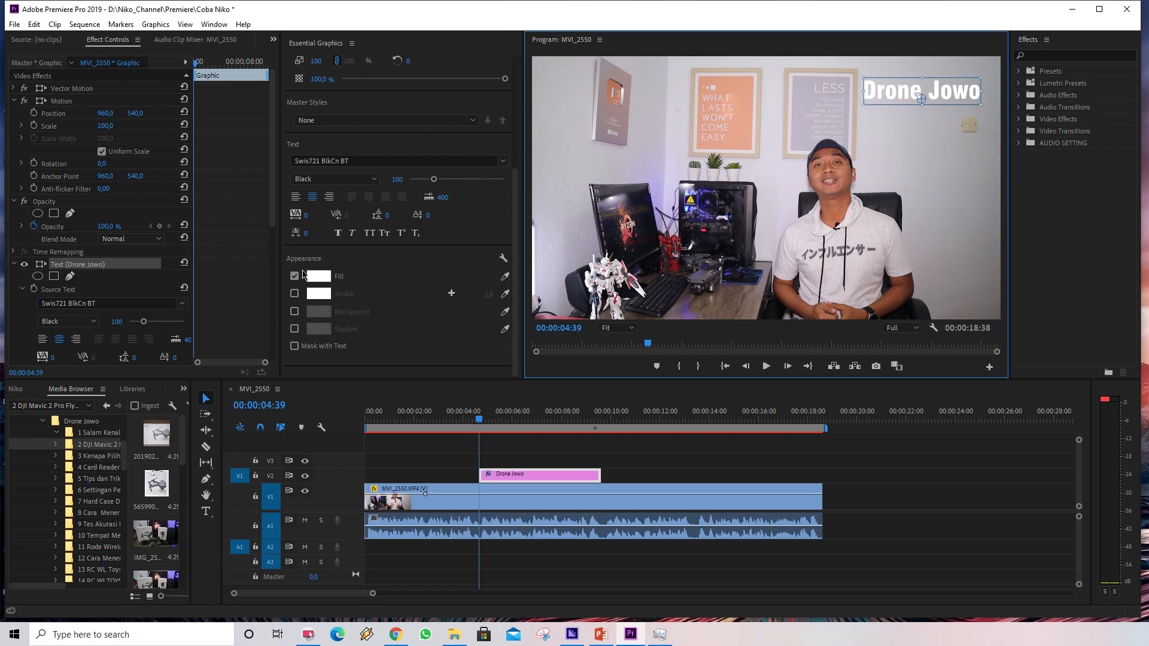
pyautogui.click(319, 280)
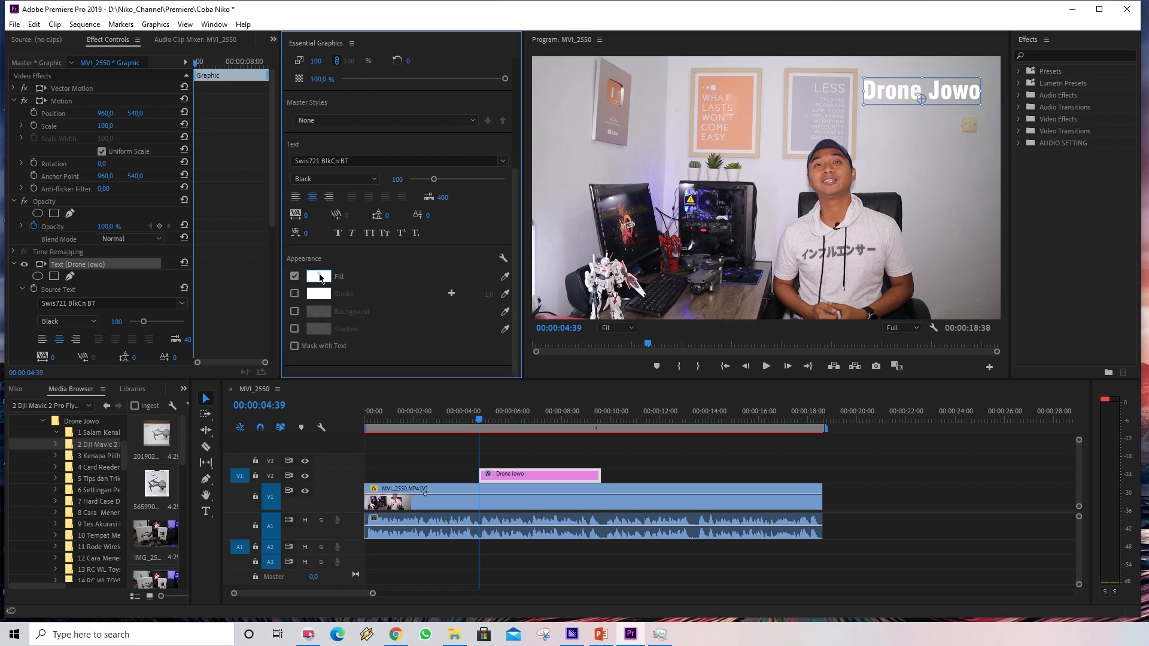
pyautogui.moveTo(492, 301); pyautogui.dragTo(611, 414)
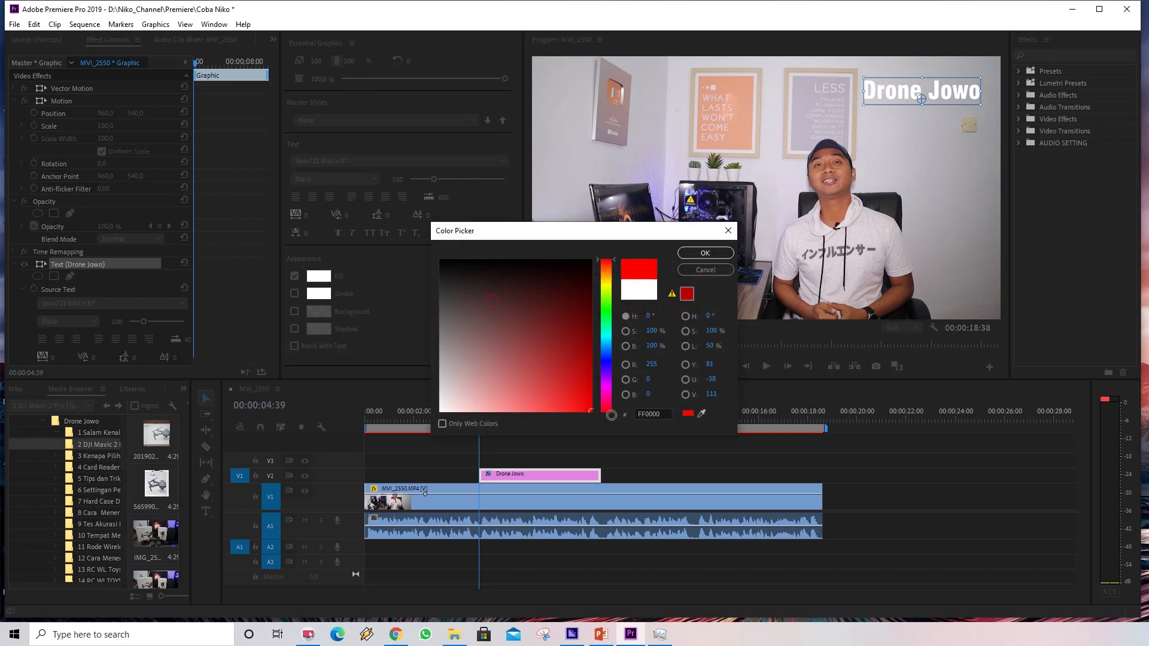
pyautogui.click(697, 255)
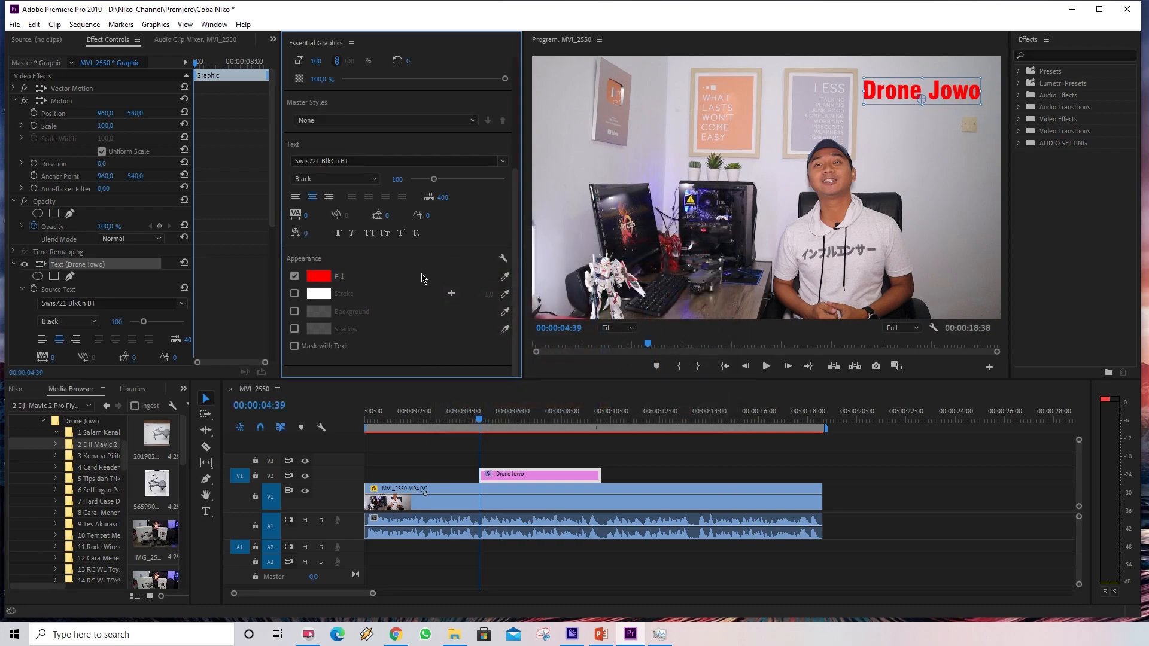
# Add a black stroke of width 16 to the title and set its letter tracking to 112.
pyautogui.click(293, 293)
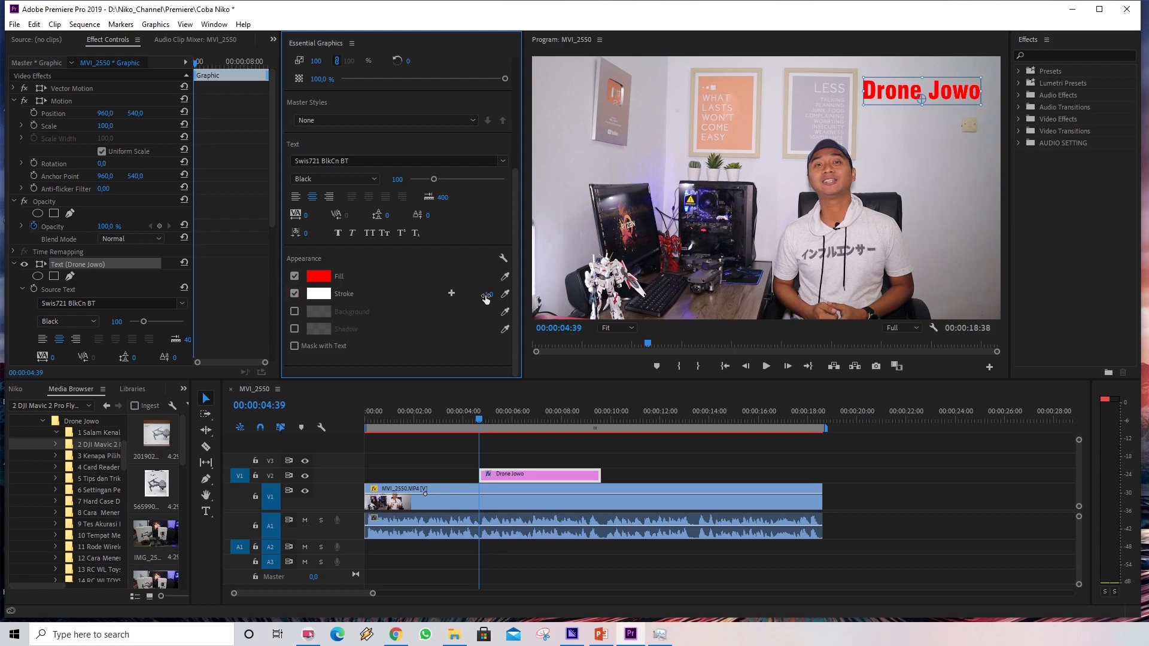
pyautogui.click(319, 294)
pyautogui.moveTo(544, 290); pyautogui.dragTo(590, 259)
pyautogui.click(706, 254)
pyautogui.moveTo(491, 295); pyautogui.dragTo(503, 302)
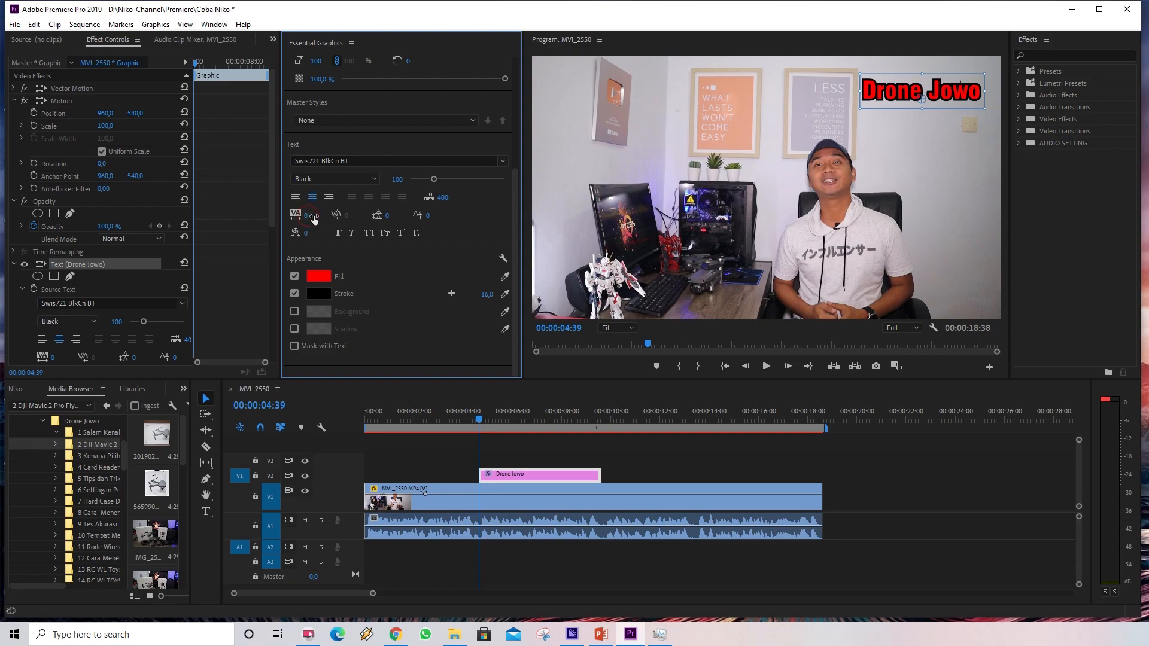
pyautogui.moveTo(317, 219); pyautogui.dragTo(396, 225)
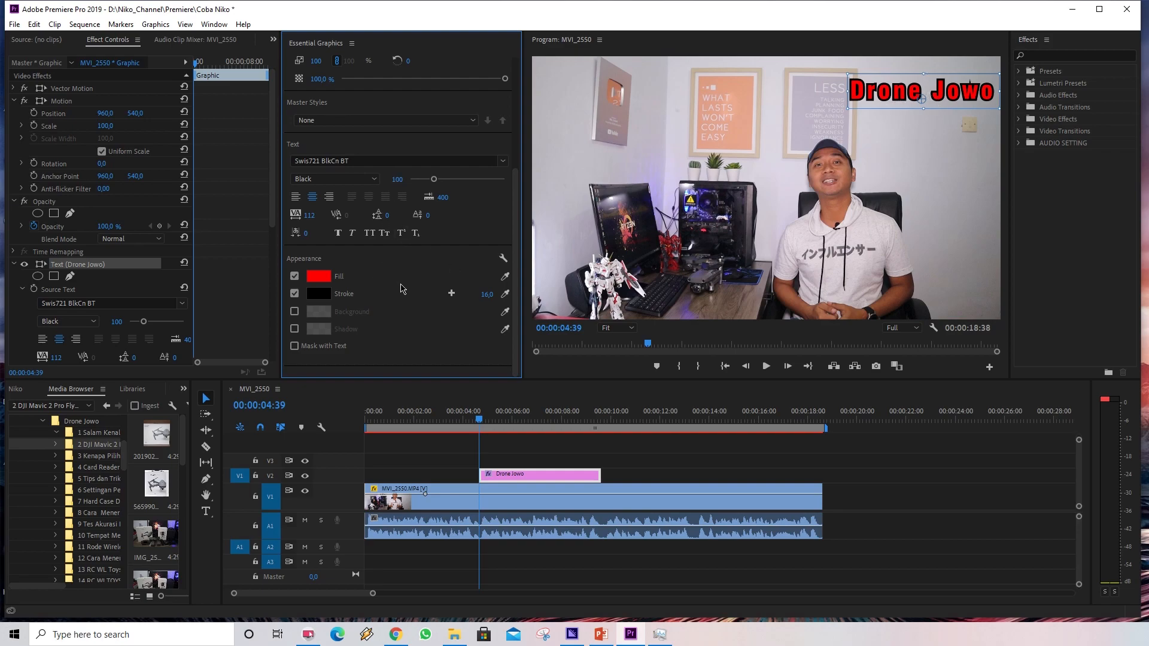
# Enable a shadow on the title and give it a near-black color.
pyautogui.click(294, 329)
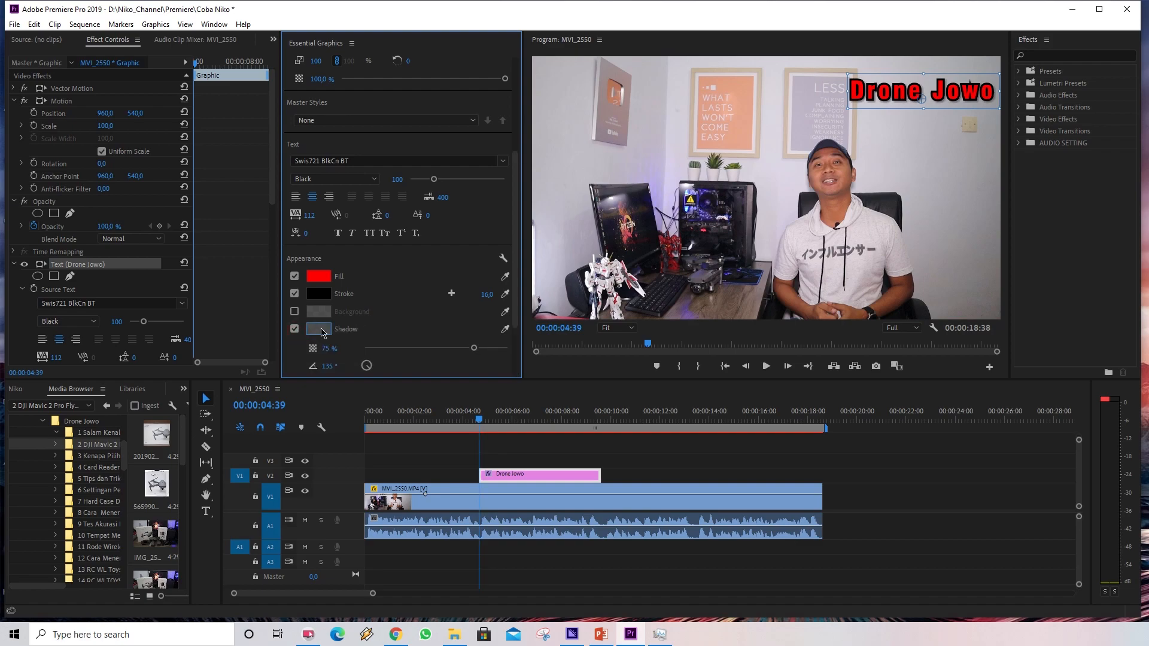
pyautogui.click(318, 328)
pyautogui.moveTo(531, 305)
pyautogui.mouseDown()
pyautogui.moveTo(458, 375)
pyautogui.moveTo(530, 305)
pyautogui.mouseUp()
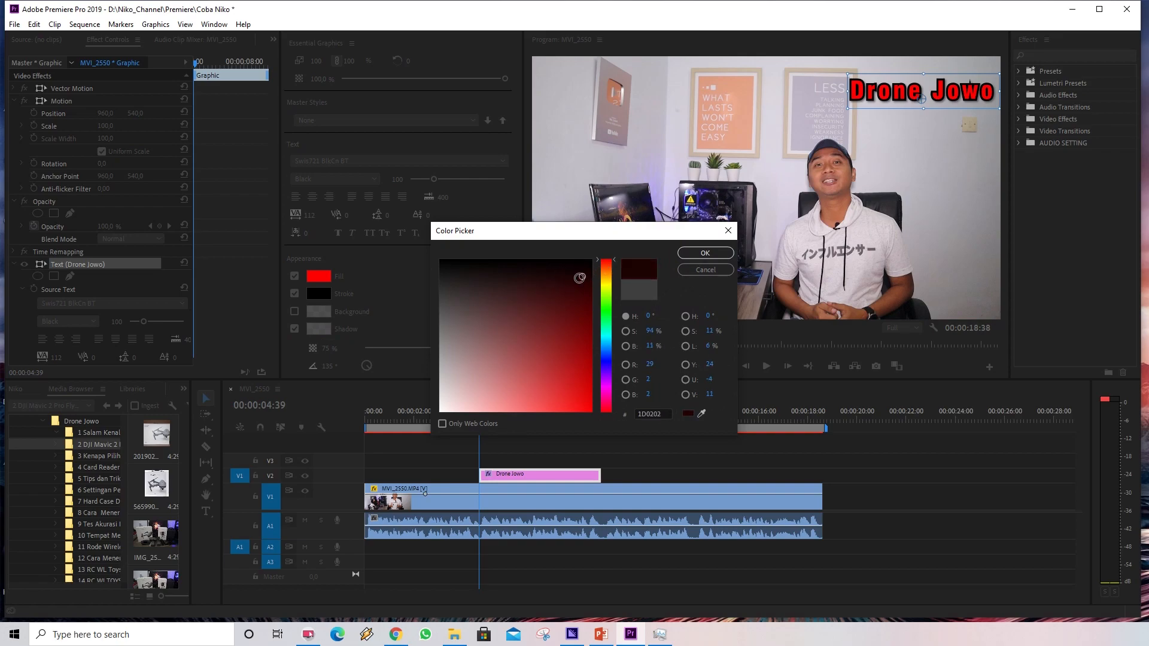
pyautogui.click(703, 257)
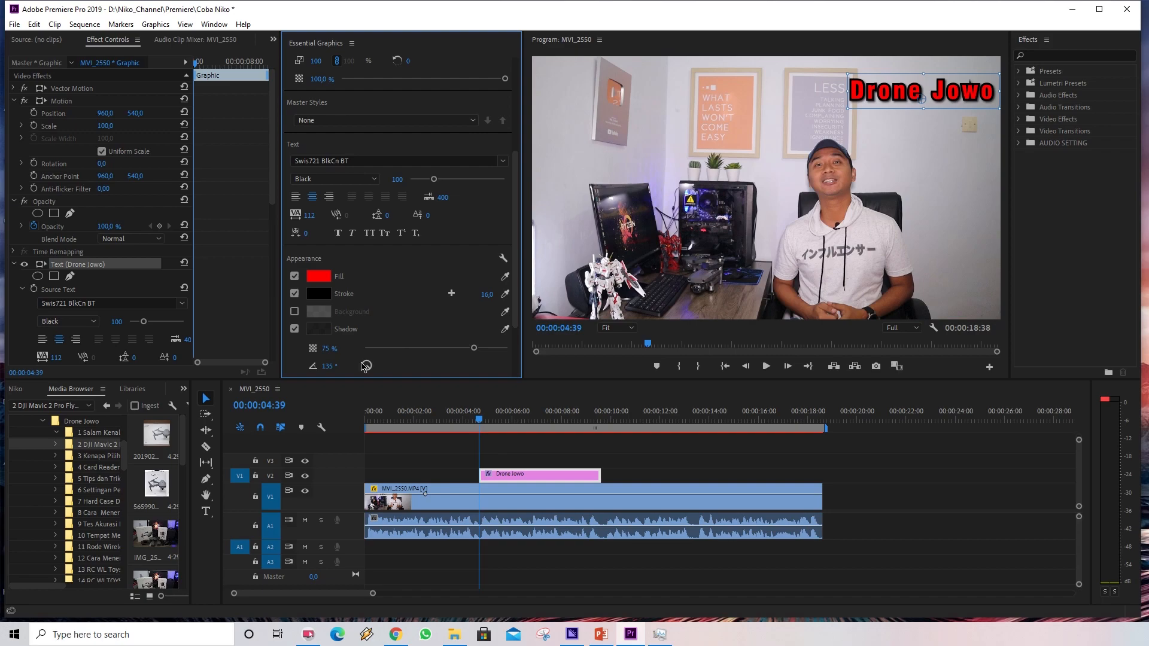
# Set the title shadow's opacity to about 98% and its angle to 153°.
pyautogui.scroll(-1, 457, 321)
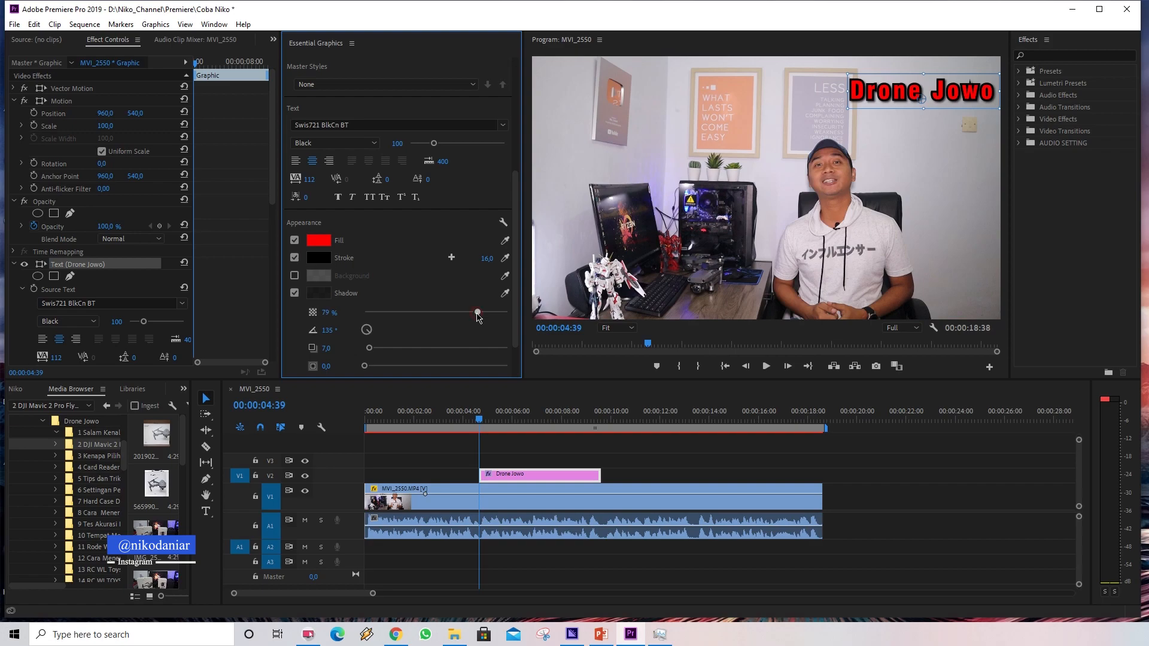
pyautogui.moveTo(504, 312)
pyautogui.mouseDown()
pyautogui.moveTo(522, 312)
pyautogui.moveTo(425, 317)
pyautogui.moveTo(505, 315)
pyautogui.mouseUp()
pyautogui.click(370, 332)
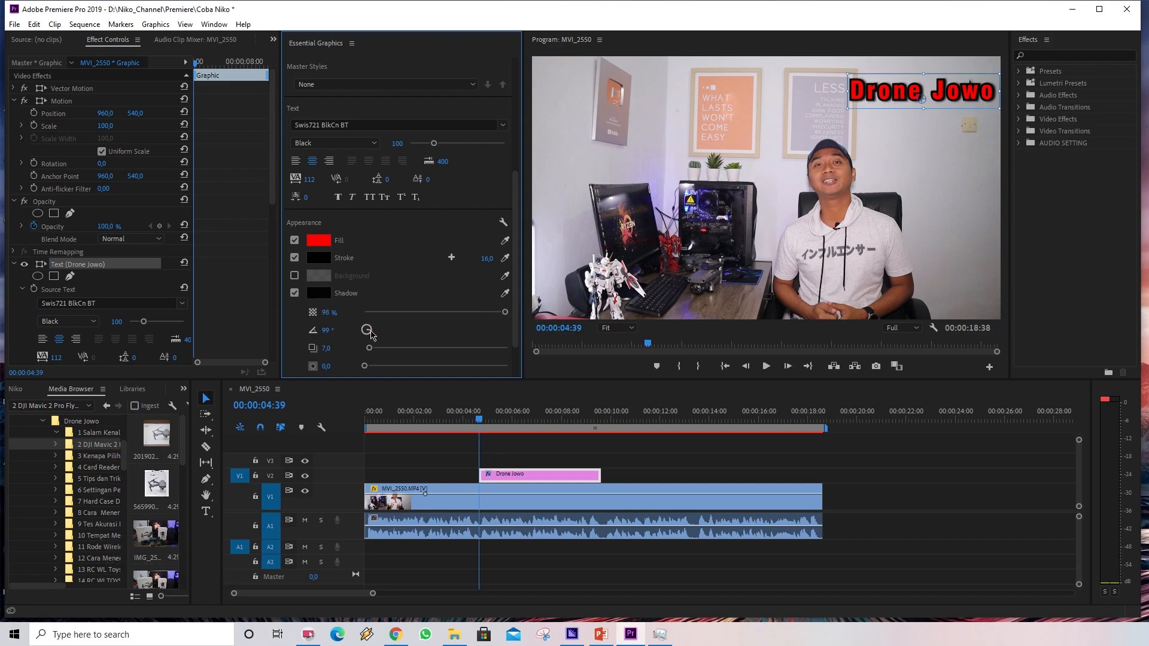
pyautogui.moveTo(329, 336); pyautogui.dragTo(351, 345)
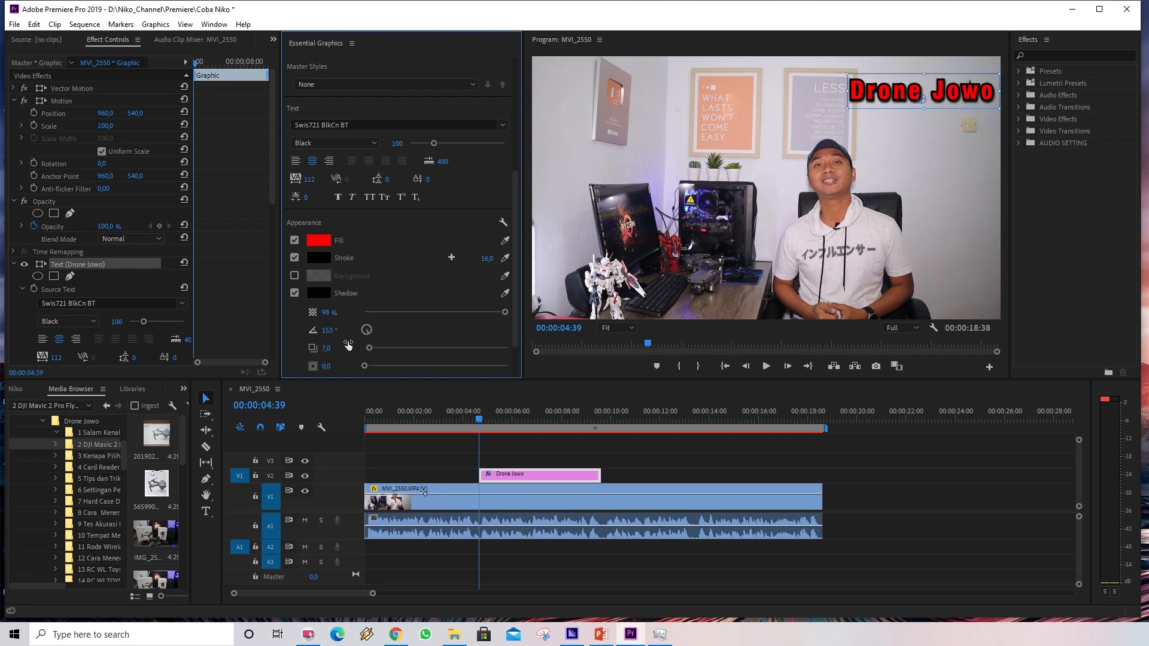
# Move the Drone Jowo title to the lower-left area of the video frame and enable its background.
pyautogui.click(896, 100)
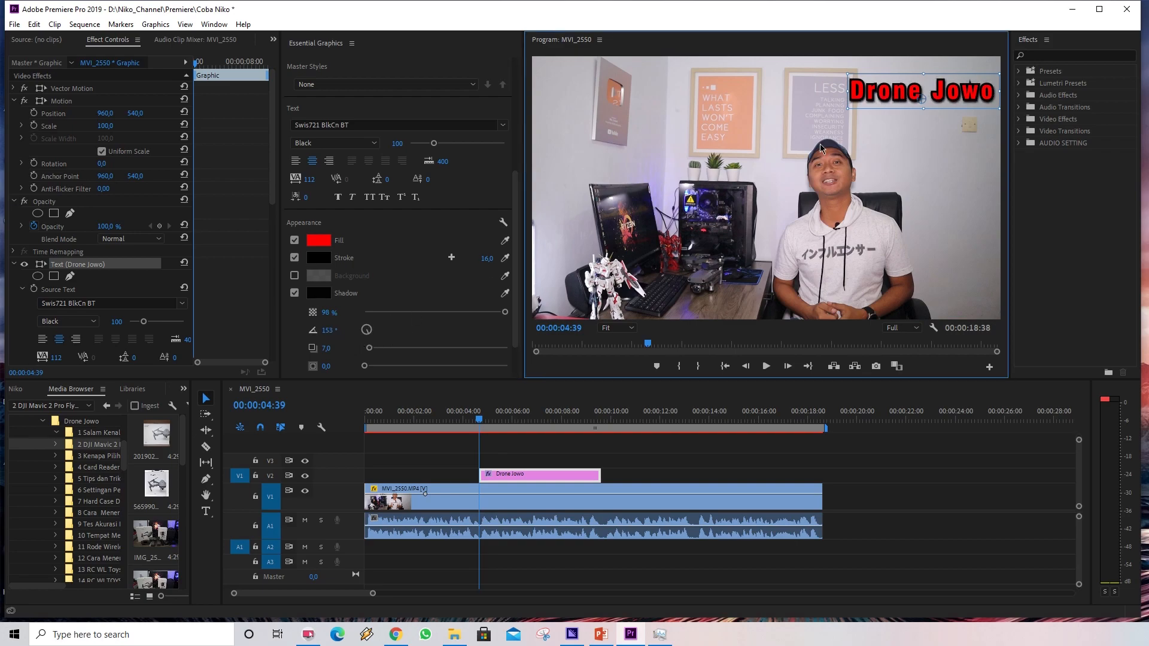
pyautogui.moveTo(651, 259); pyautogui.dragTo(618, 289)
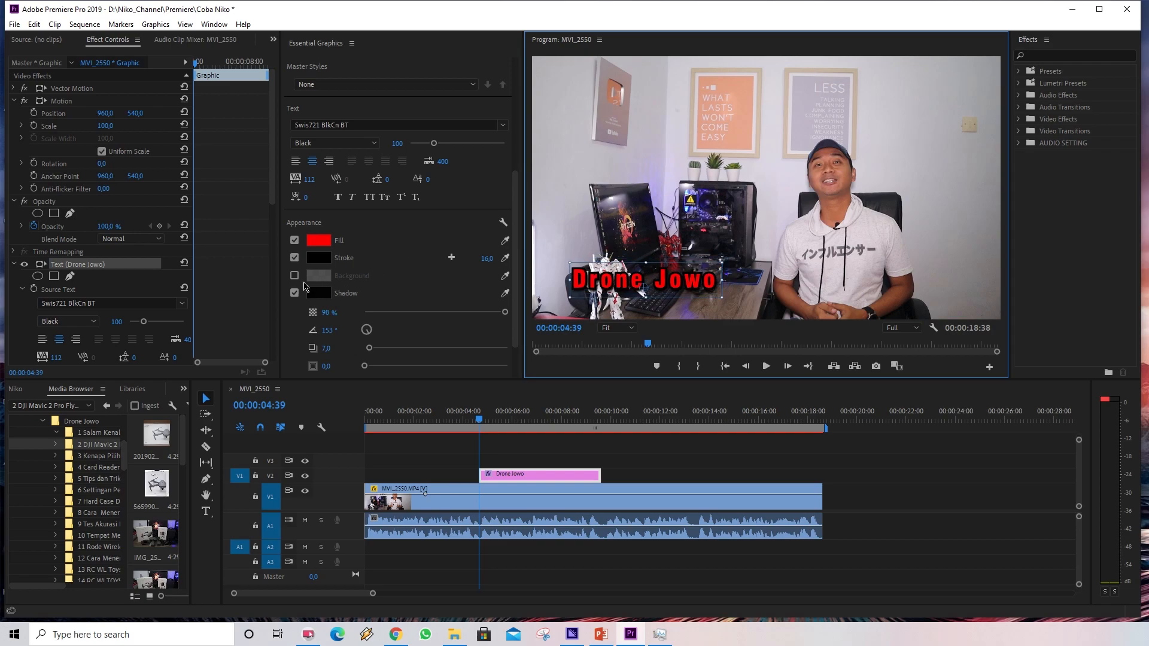
pyautogui.click(295, 277)
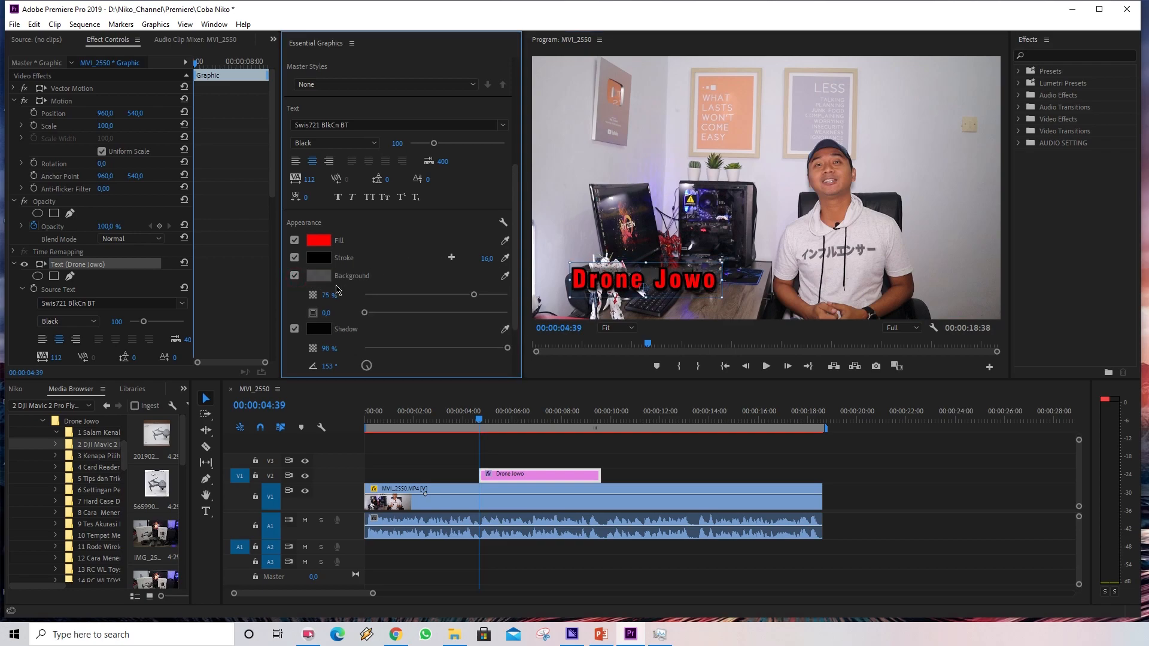
# Set the title's background to white (FFFFFF) at 100% opacity and enlarge the background slightly around the text.
pyautogui.click(319, 276)
pyautogui.click(516, 347)
pyautogui.moveTo(516, 347); pyautogui.dragTo(433, 421)
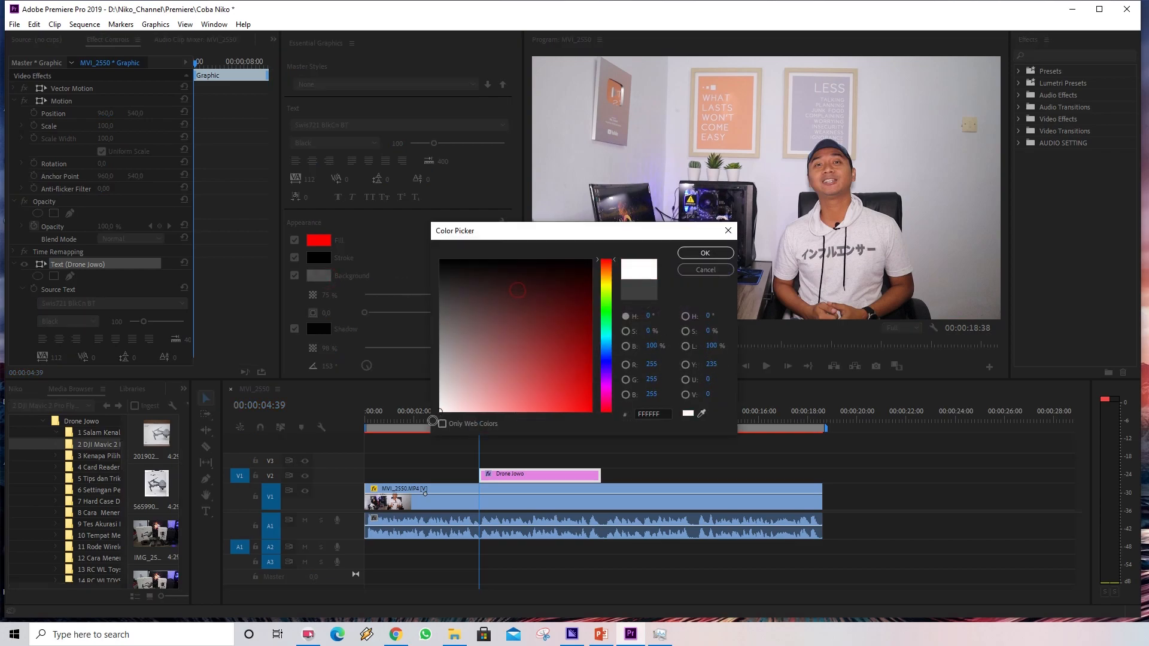
pyautogui.click(704, 253)
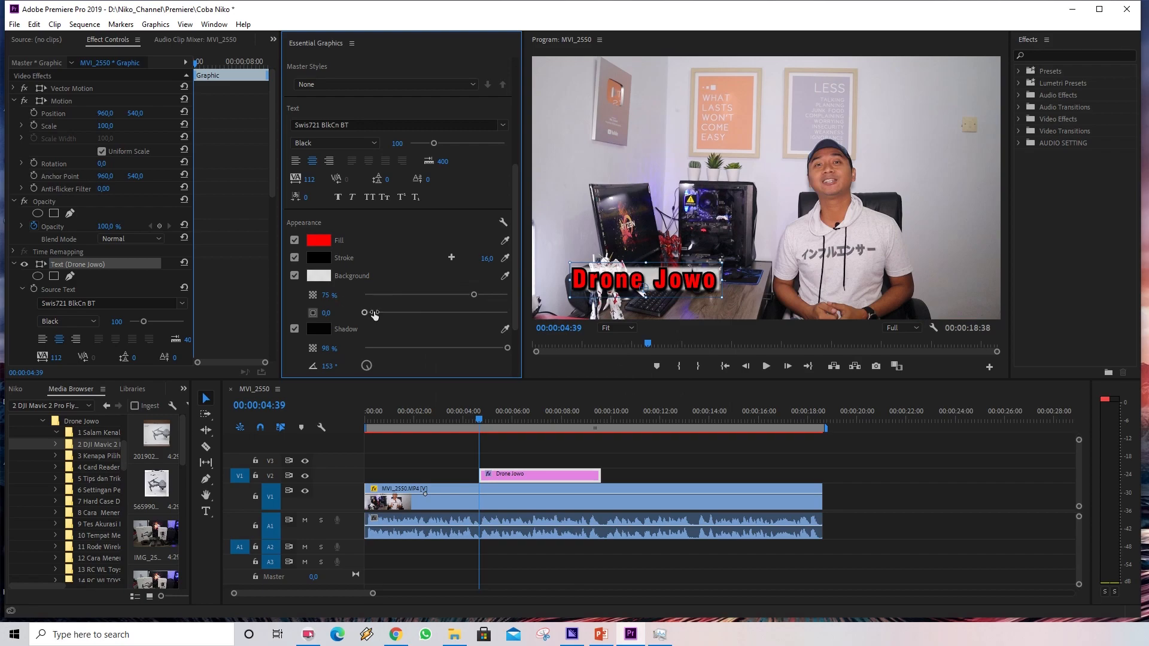
pyautogui.moveTo(477, 298); pyautogui.dragTo(528, 299)
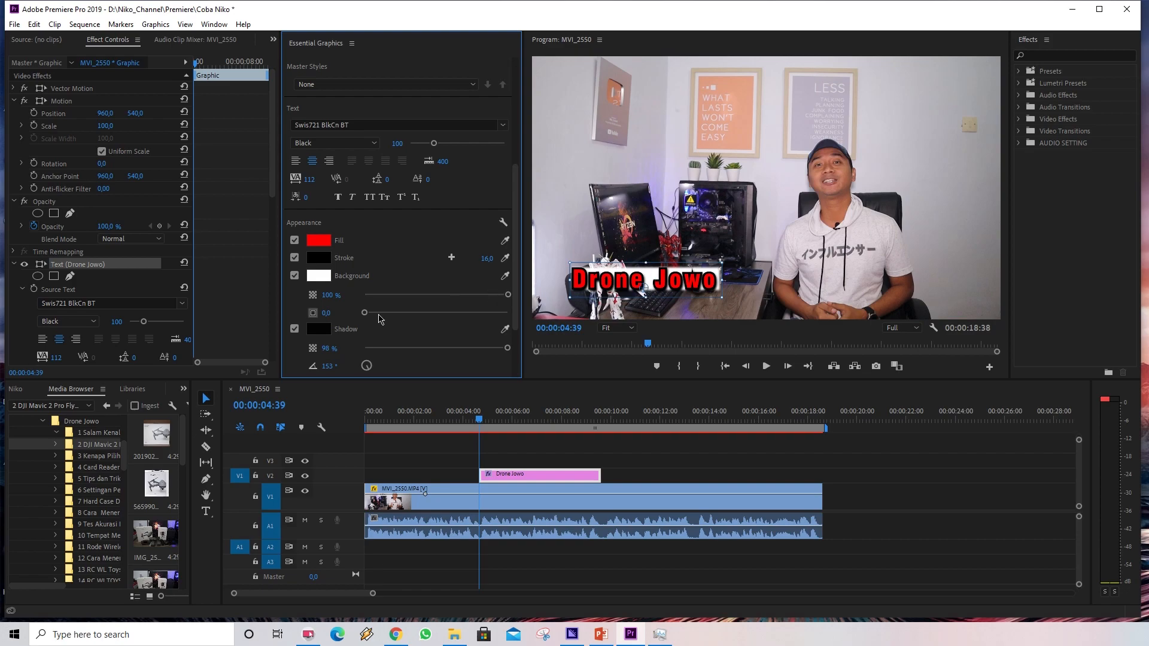
pyautogui.moveTo(367, 313); pyautogui.dragTo(386, 319)
# Nudge the Drone Jowo title slightly lower in the frame and move its clip earlier to start about 3 seconds in.
pyautogui.moveTo(681, 280); pyautogui.dragTo(687, 287)
pyautogui.moveTo(524, 478); pyautogui.dragTo(478, 479)
pyautogui.click(526, 447)
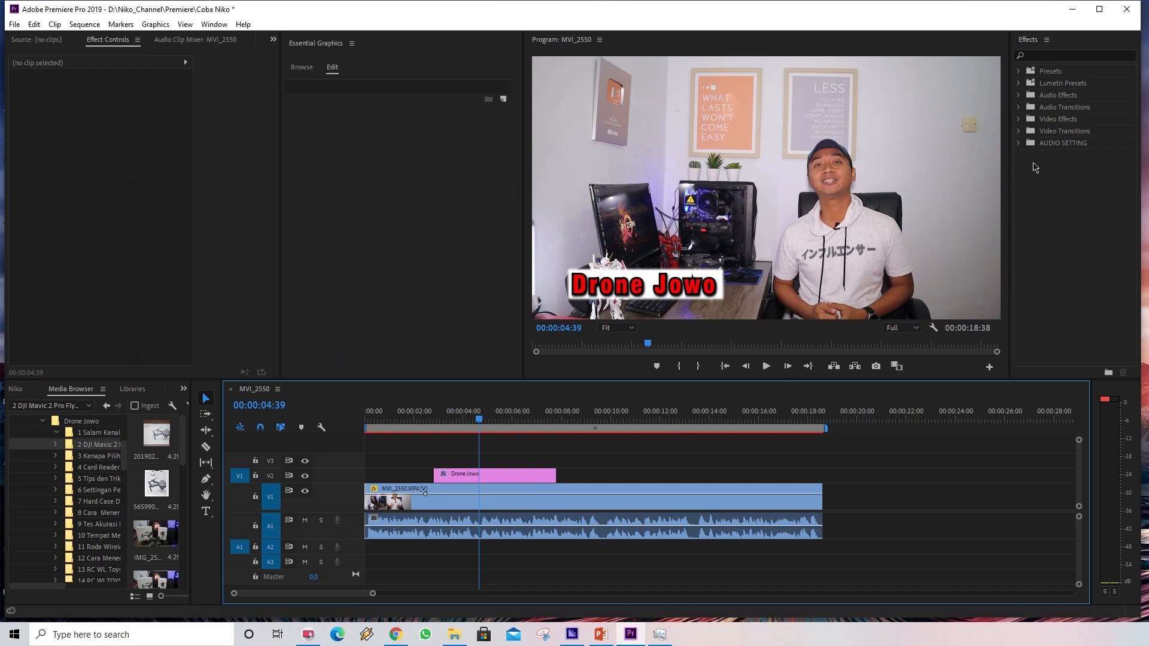
# Find where the Effects panel is enabled and examine the Video Transitions groups, including 3D Motion.
pyautogui.click(1038, 43)
pyautogui.click(213, 24)
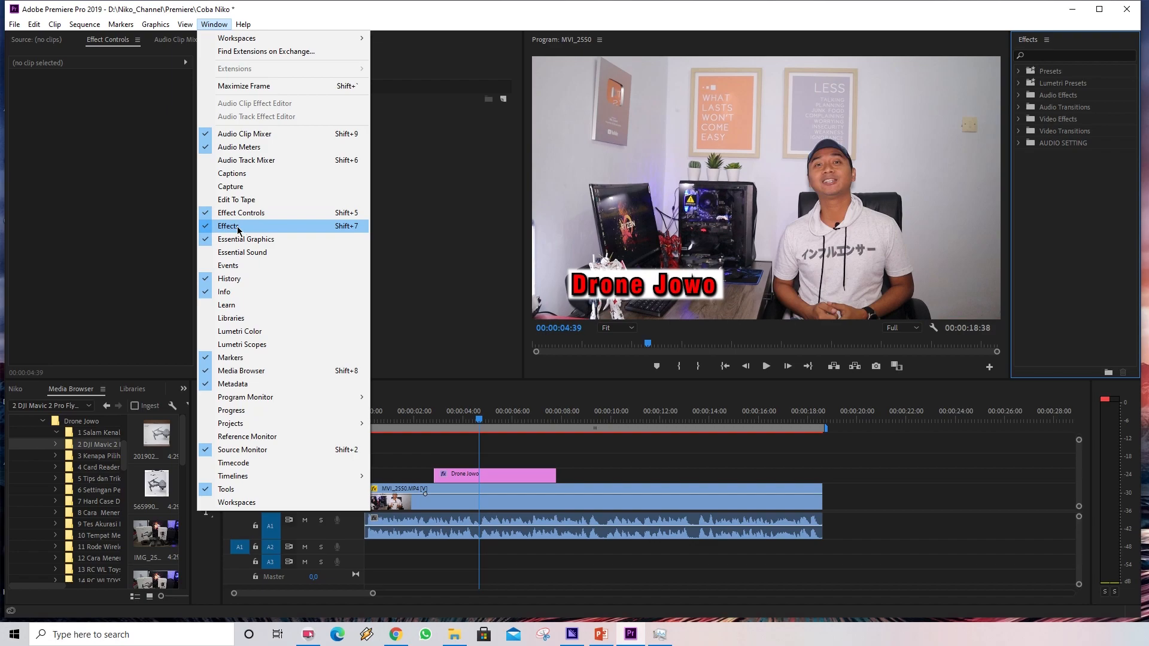
pyautogui.click(438, 14)
pyautogui.moveTo(1092, 42); pyautogui.dragTo(1091, 99)
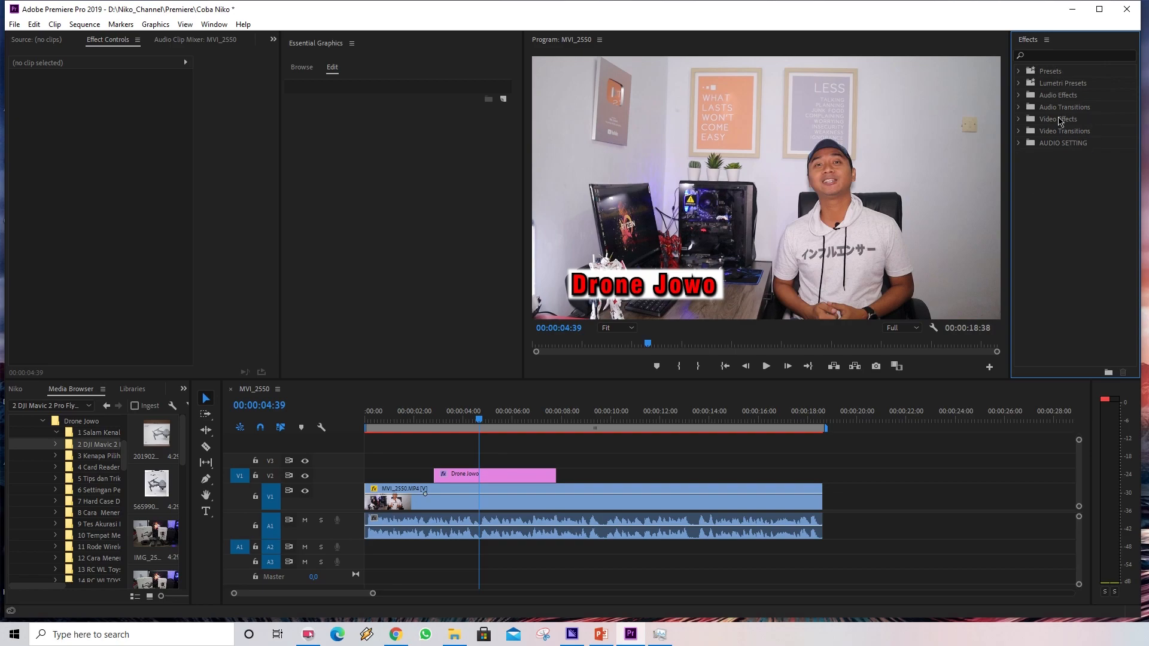
pyautogui.click(1019, 131)
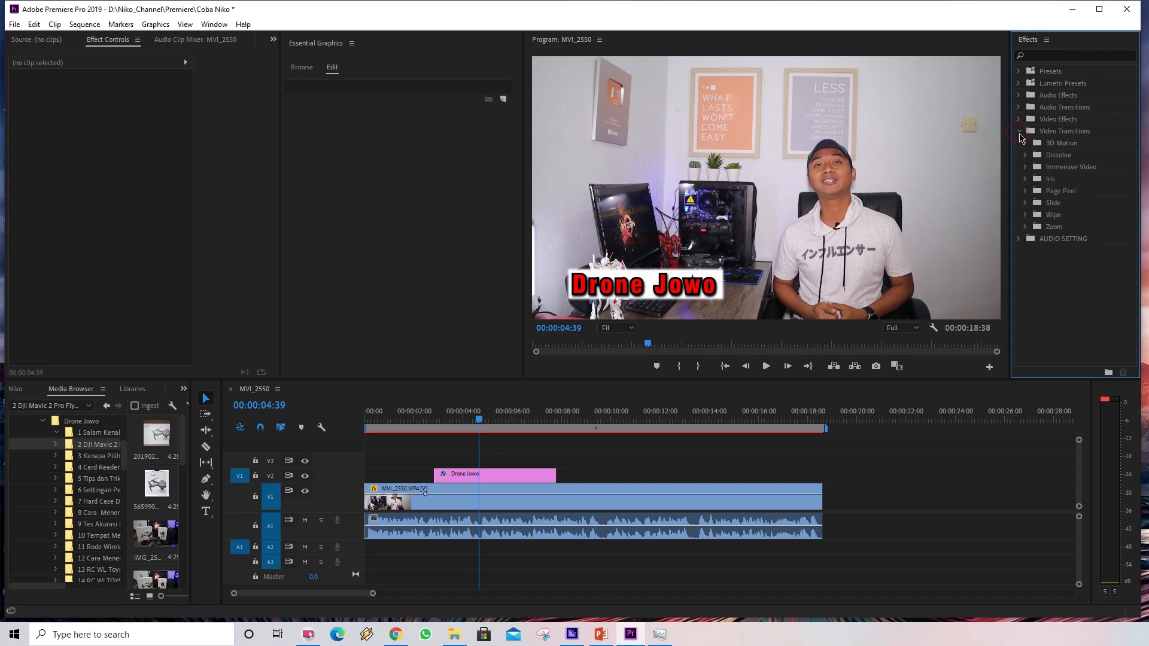
pyautogui.click(1025, 144)
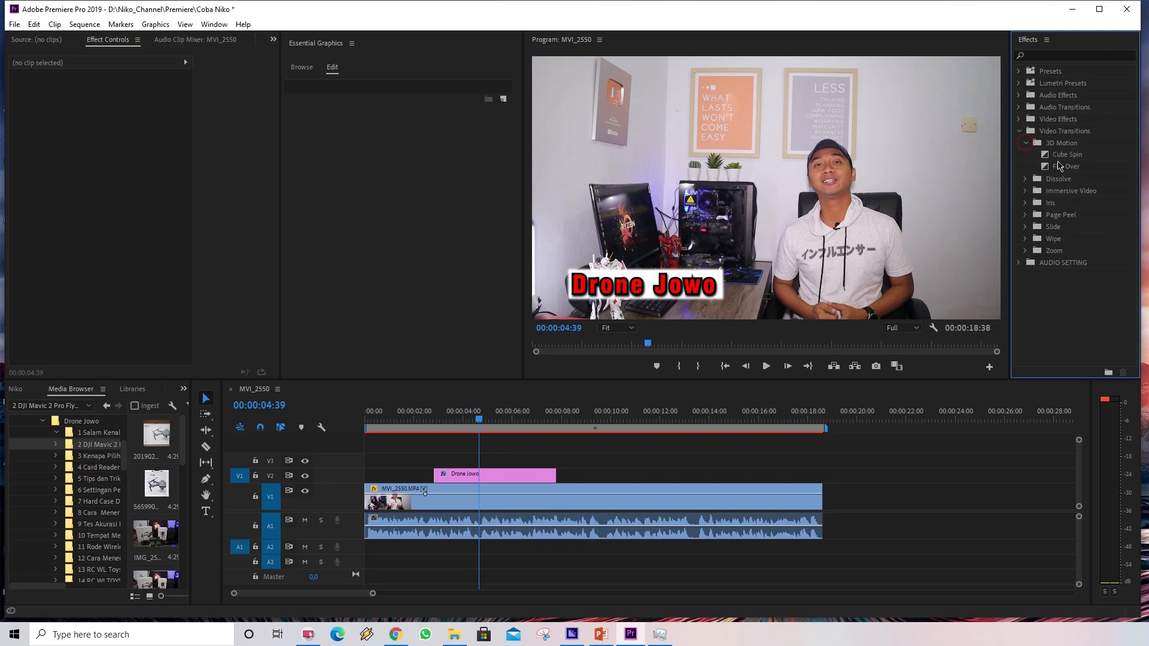
pyautogui.click(1025, 144)
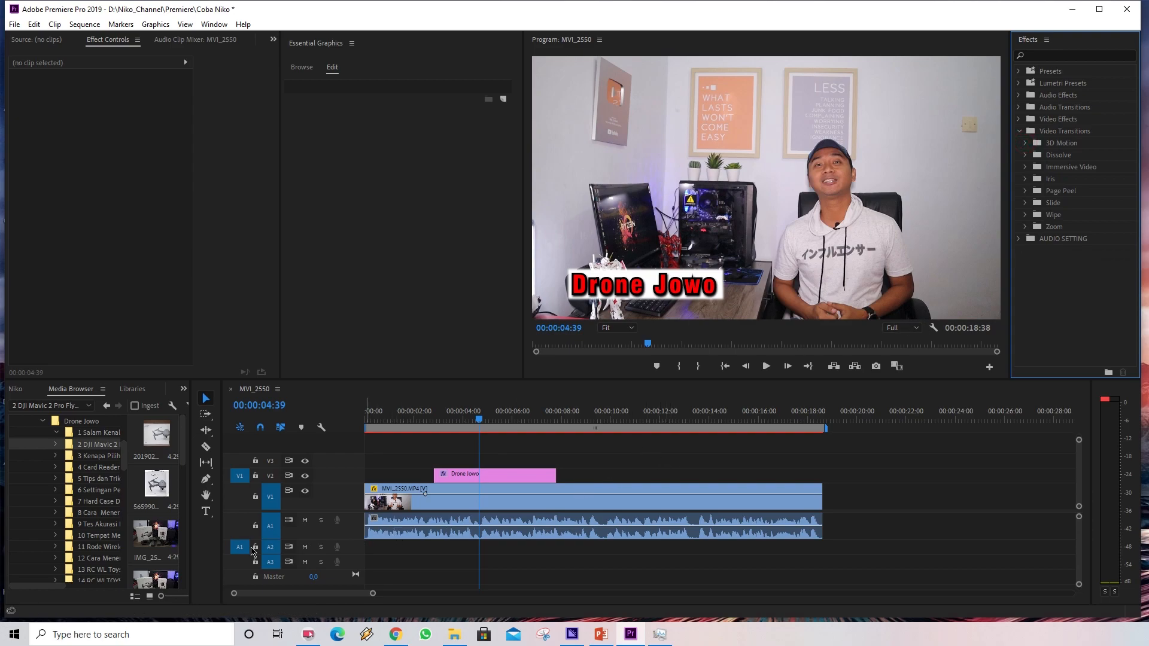
pyautogui.moveTo(155, 547); pyautogui.dragTo(834, 499)
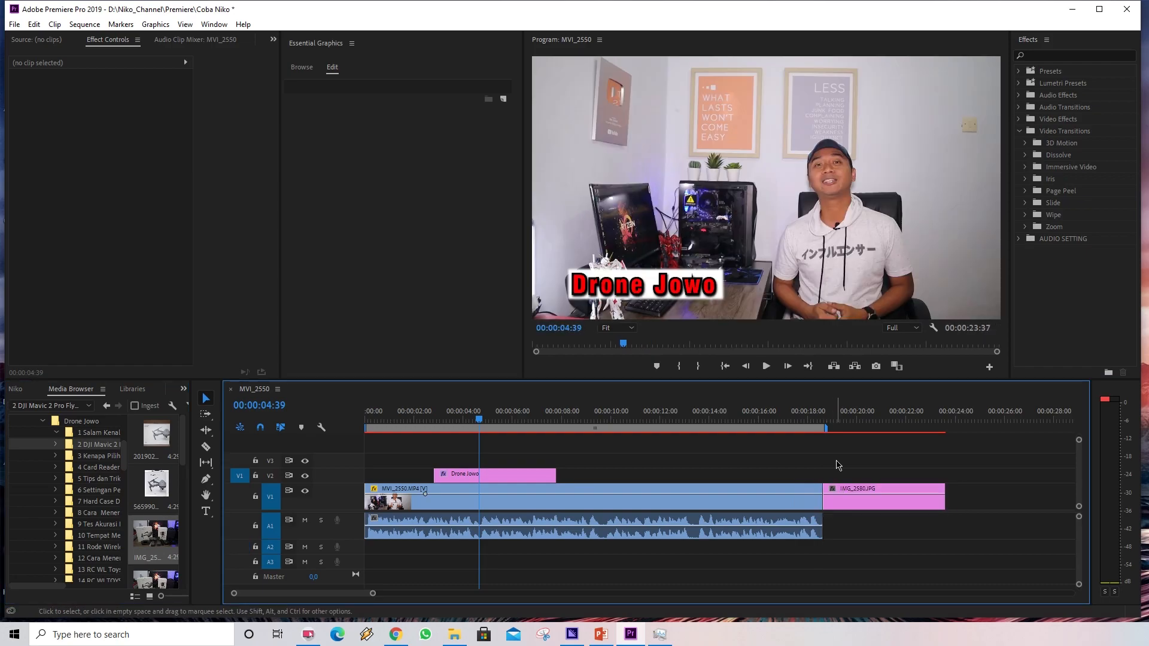
pyautogui.click(815, 423)
pyautogui.press('space')
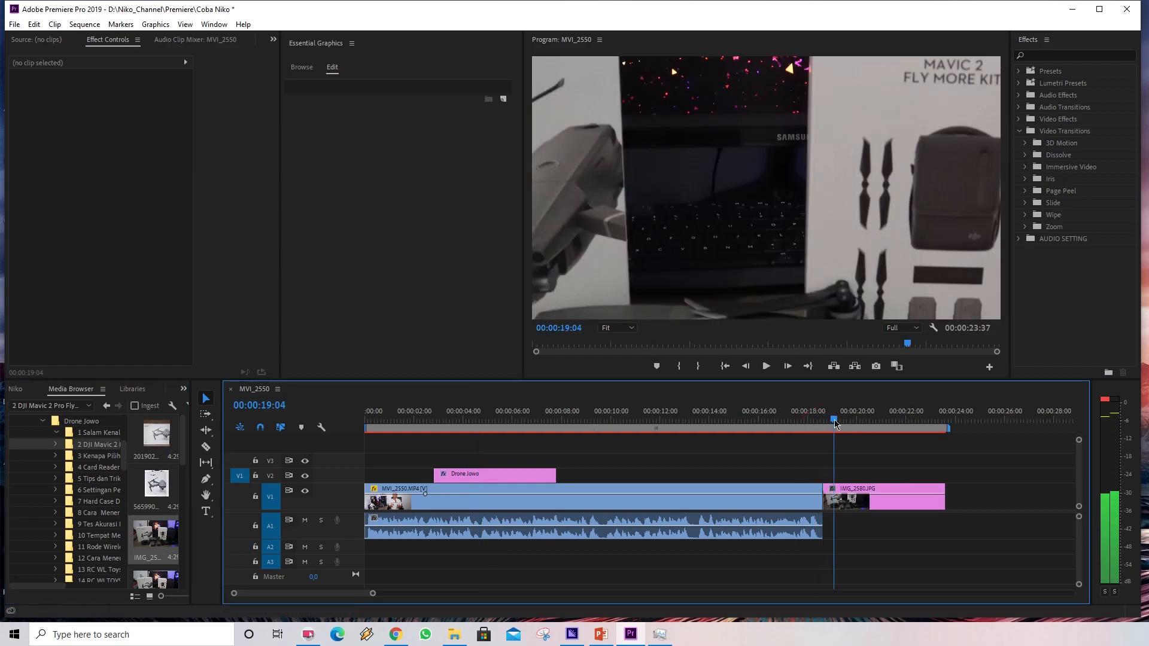
pyautogui.click(857, 503)
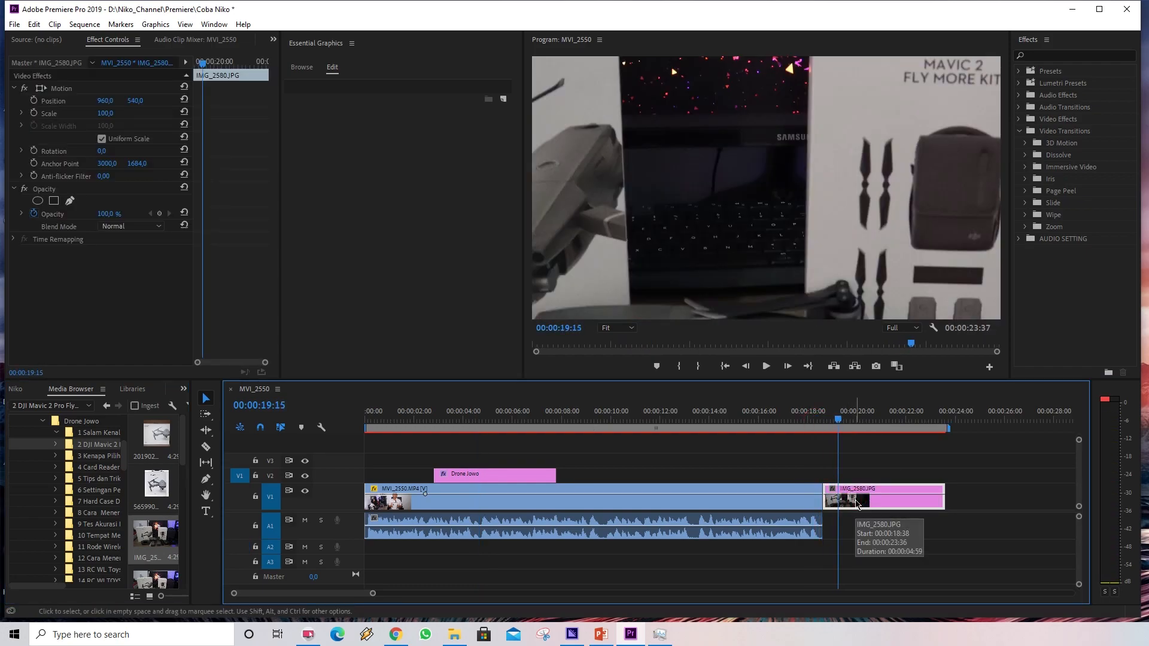
pyautogui.press('Delete')
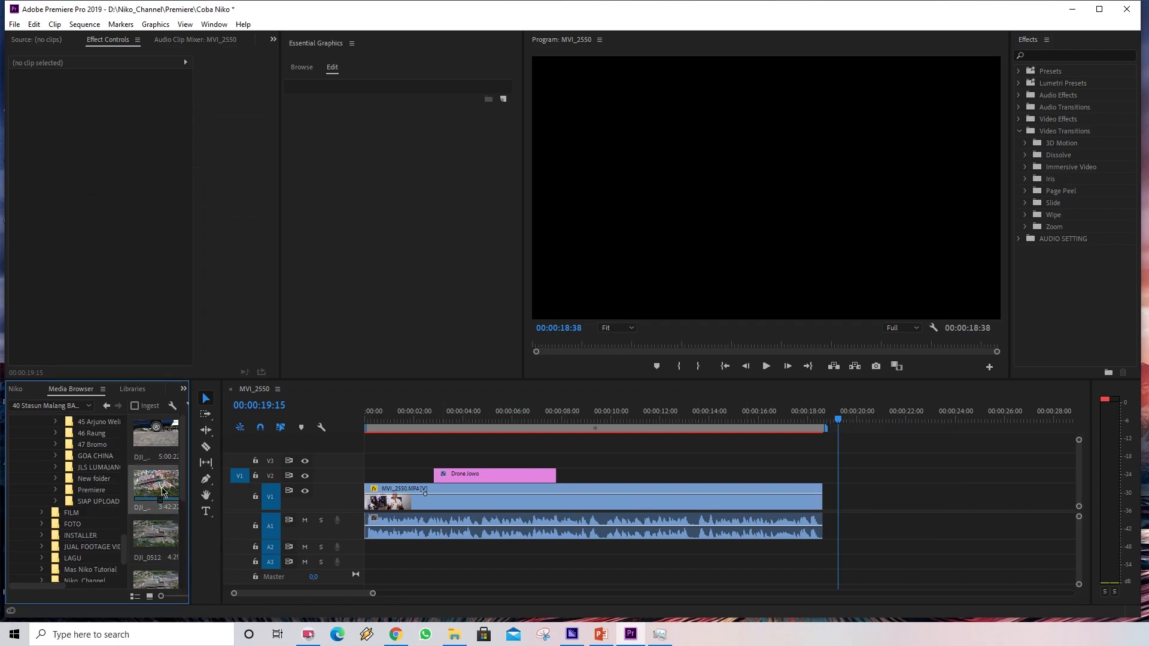
# Place the DJI_0511.MP4 drone clip directly after MVI_2550.MP4 on track V1 and scale it to the frame size.
pyautogui.moveTo(160, 491); pyautogui.dragTo(827, 509)
pyautogui.scroll(-4, 826, 514)
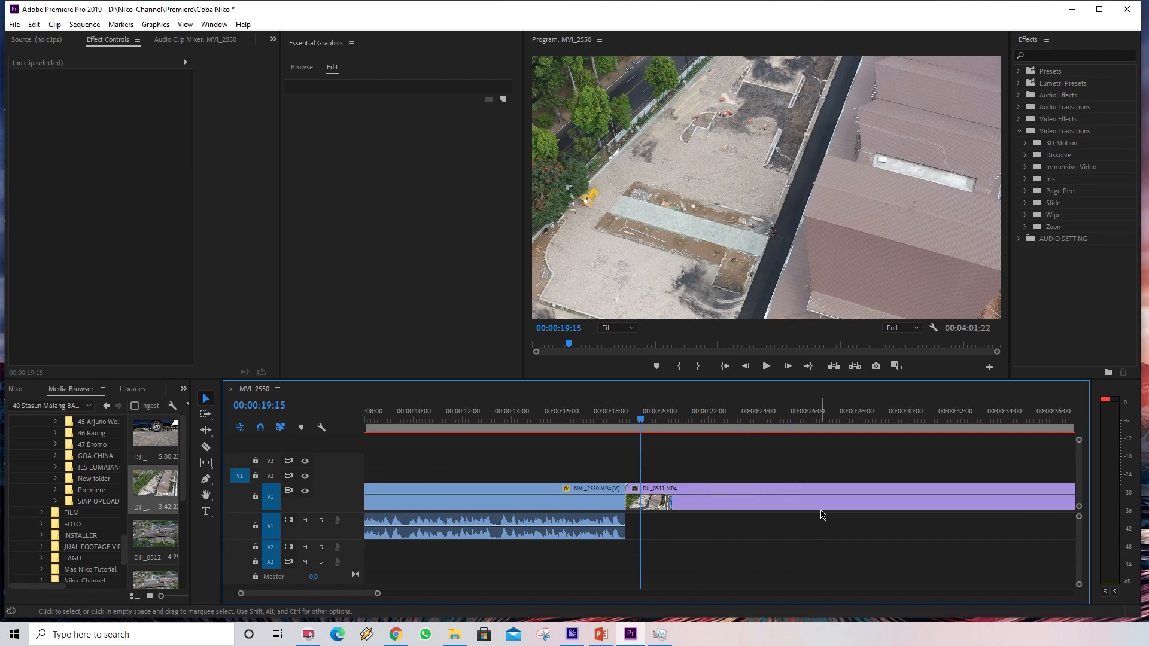
pyautogui.click(643, 423)
pyautogui.moveTo(645, 423); pyautogui.dragTo(651, 423)
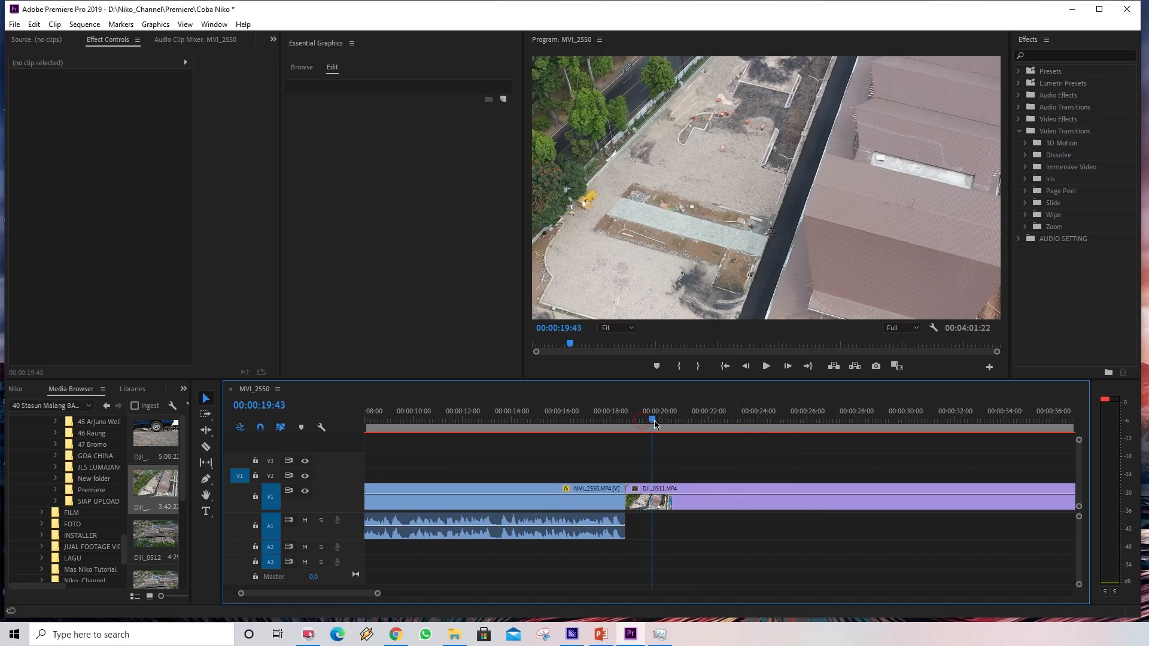
pyautogui.click(670, 502)
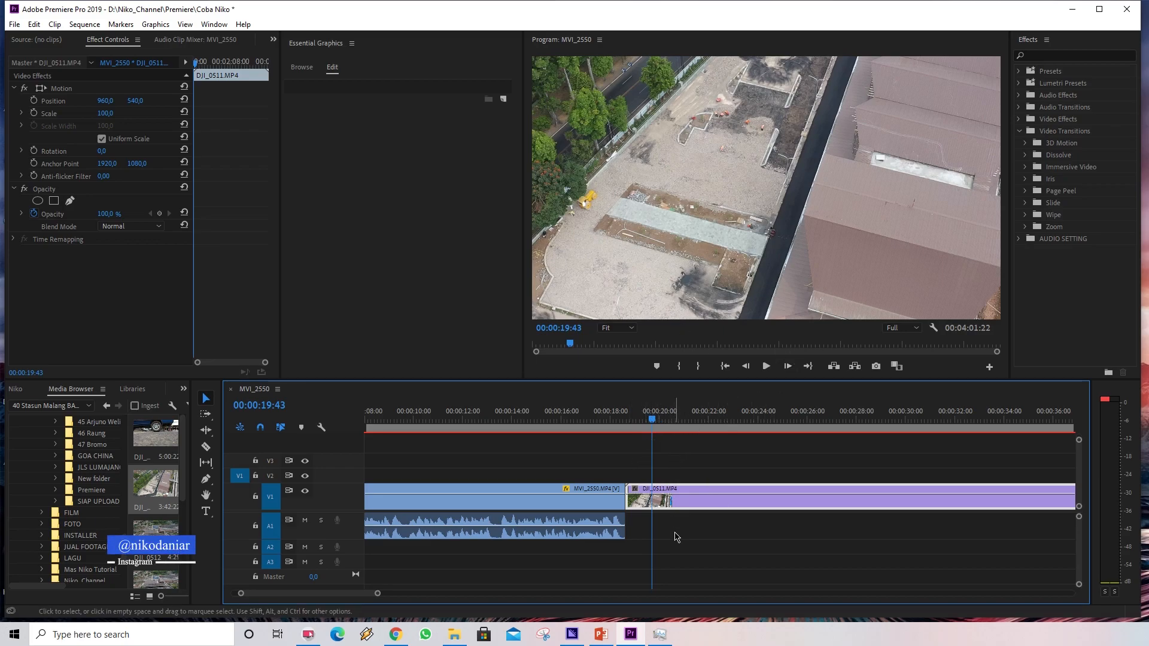
pyautogui.rightClick(684, 509)
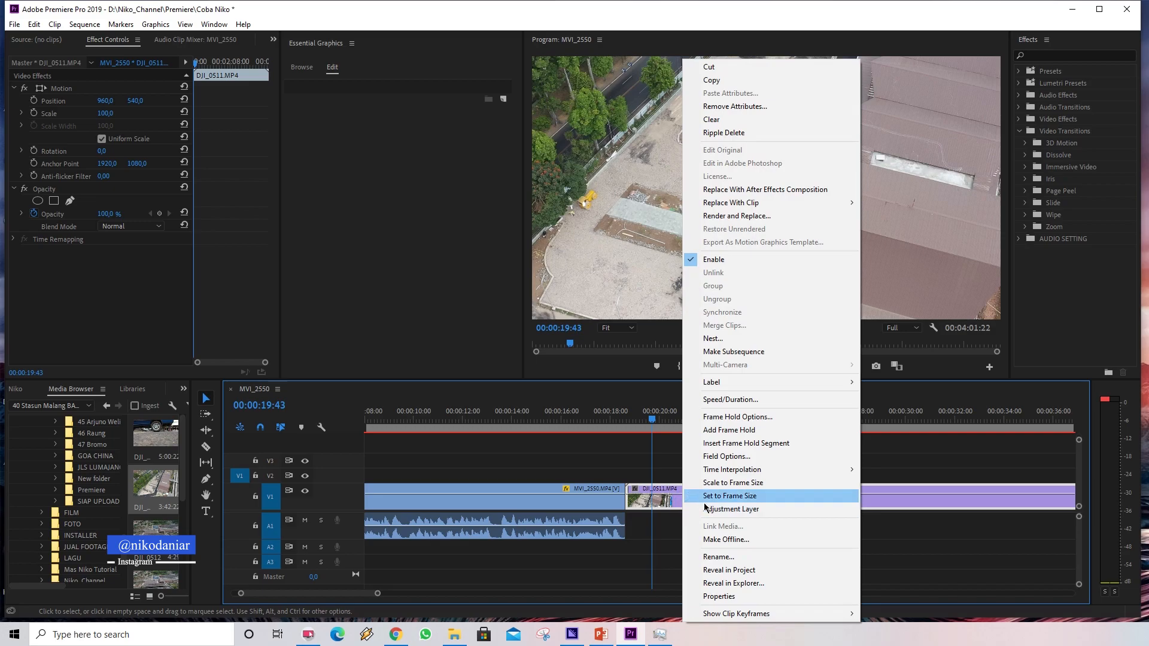
pyautogui.click(757, 483)
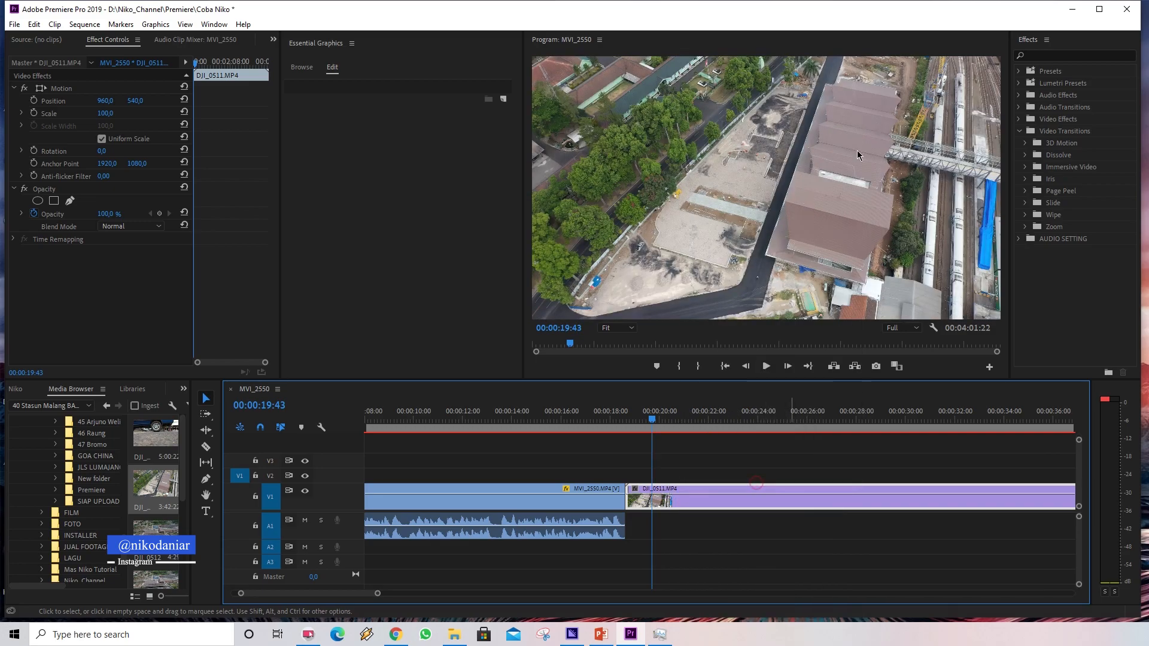
# Cut the DJI_0511.MP4 clip at 00:00:22:28 and delete the portion after the cut.
pyautogui.click(664, 419)
pyautogui.moveTo(669, 417); pyautogui.dragTo(724, 420)
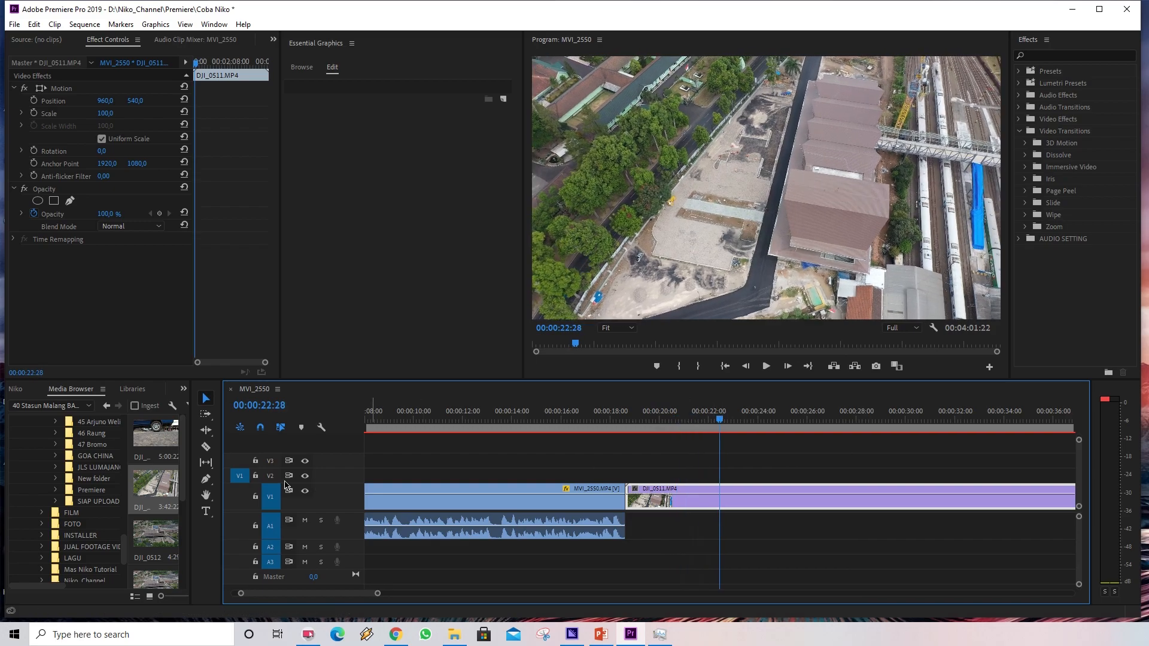
pyautogui.click(205, 447)
pyautogui.click(724, 496)
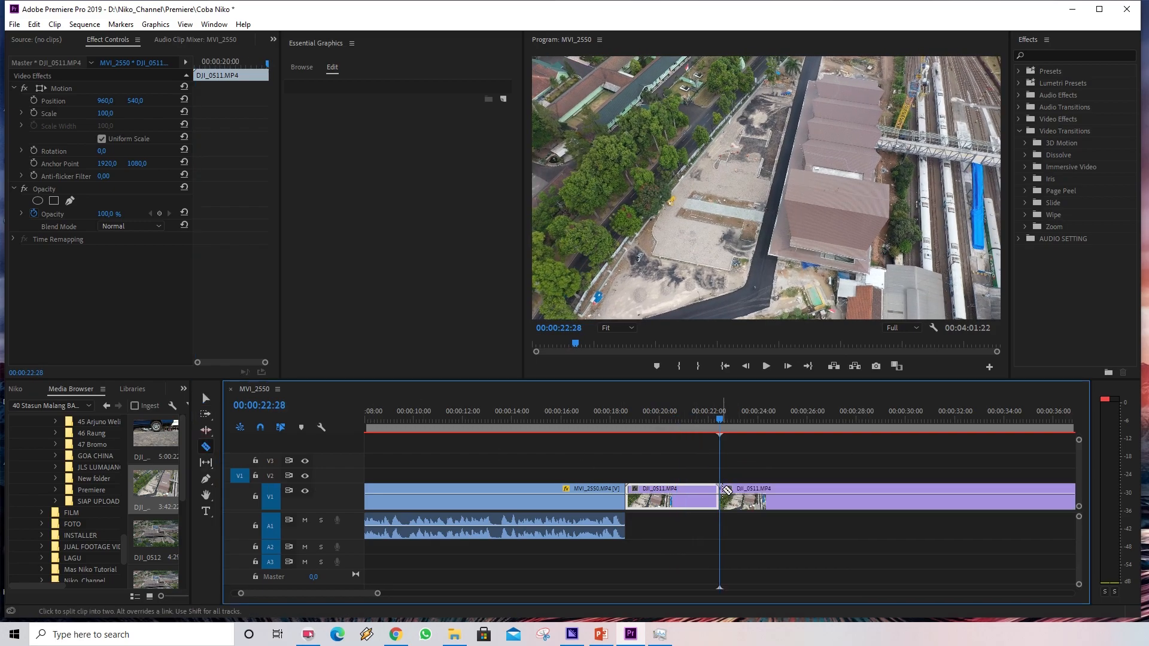
pyautogui.press('v')
pyautogui.click(784, 503)
pyautogui.press('Delete')
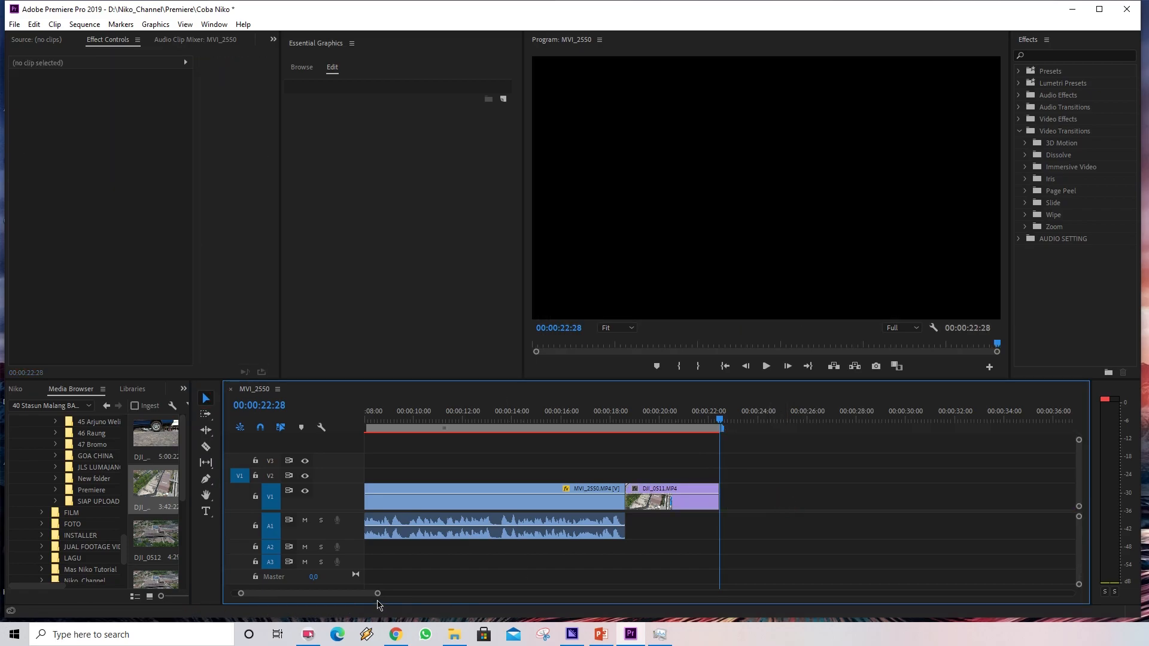
# Apply the Additive Dissolve transition at the start of the DJI_0511.MP4 clip and preview it across the join.
pyautogui.moveTo(378, 594); pyautogui.dragTo(343, 594)
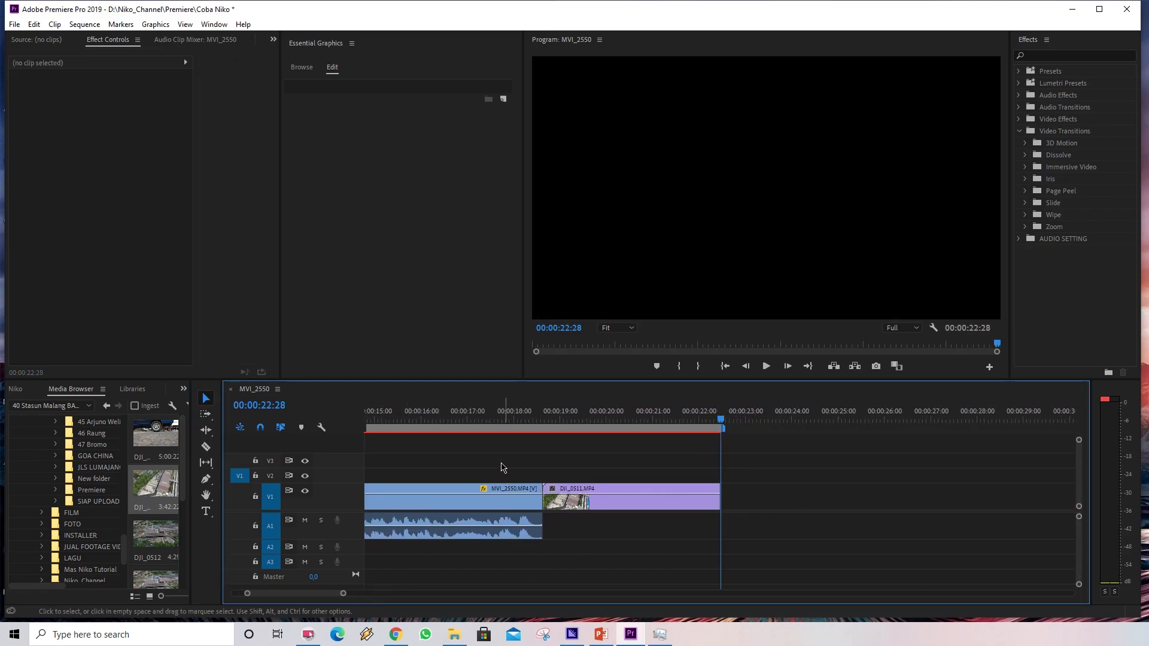
pyautogui.moveTo(344, 595)
pyautogui.mouseDown()
pyautogui.moveTo(430, 585)
pyautogui.moveTo(362, 595)
pyautogui.mouseUp()
pyautogui.moveTo(502, 413); pyautogui.dragTo(544, 422)
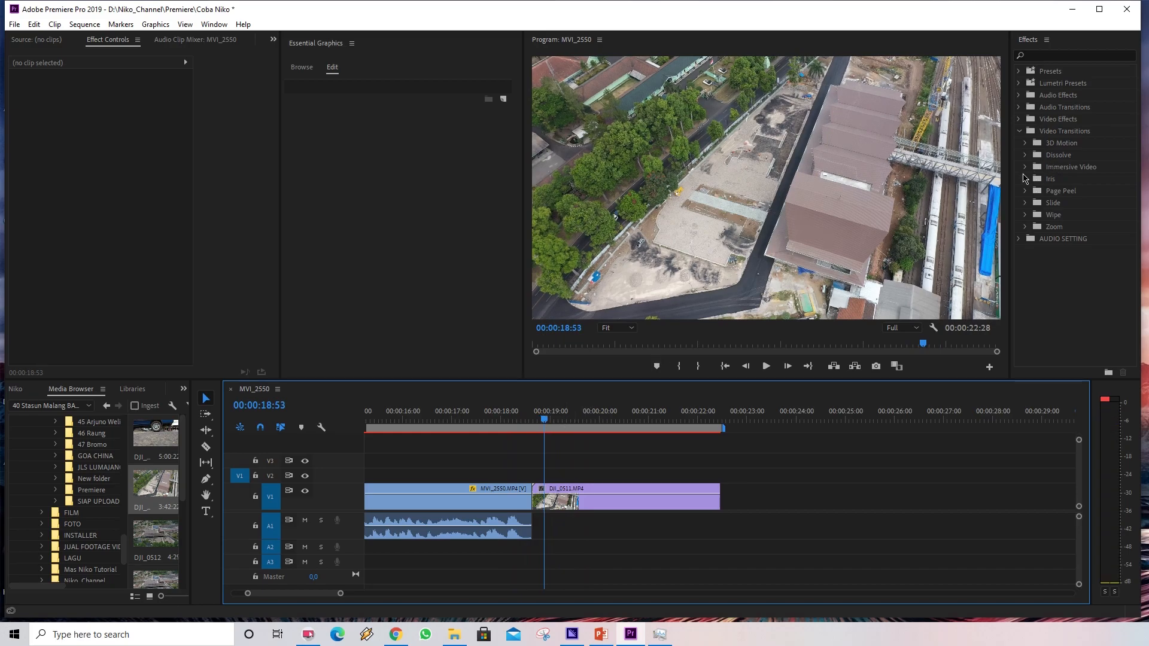
pyautogui.click(1024, 155)
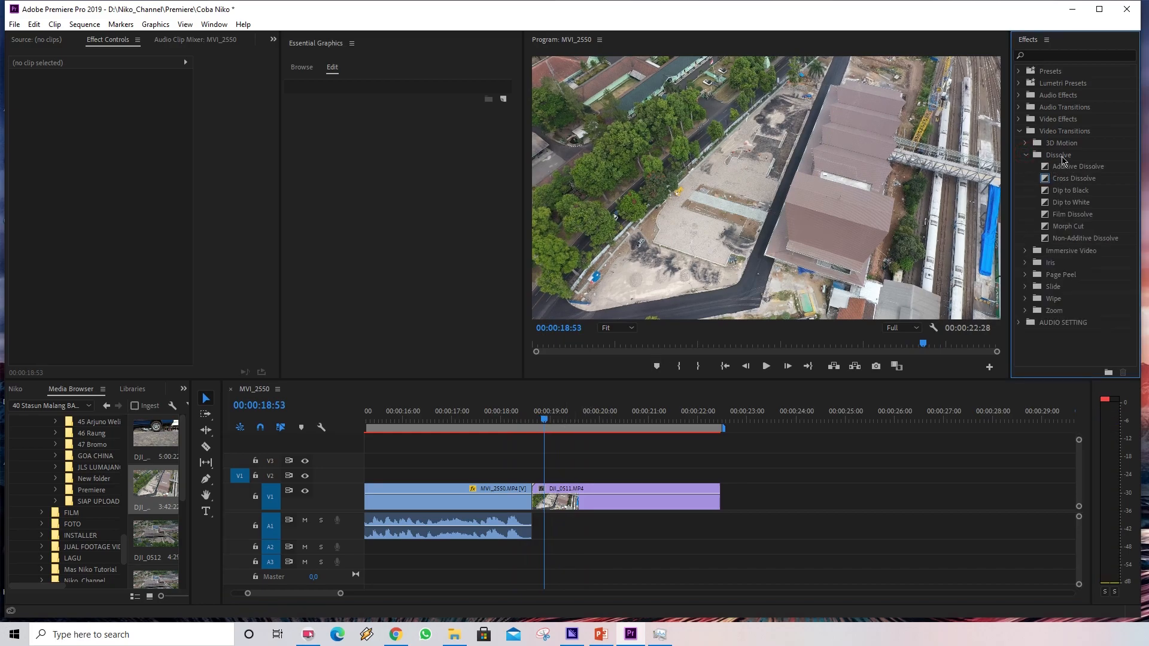
pyautogui.click(1058, 157)
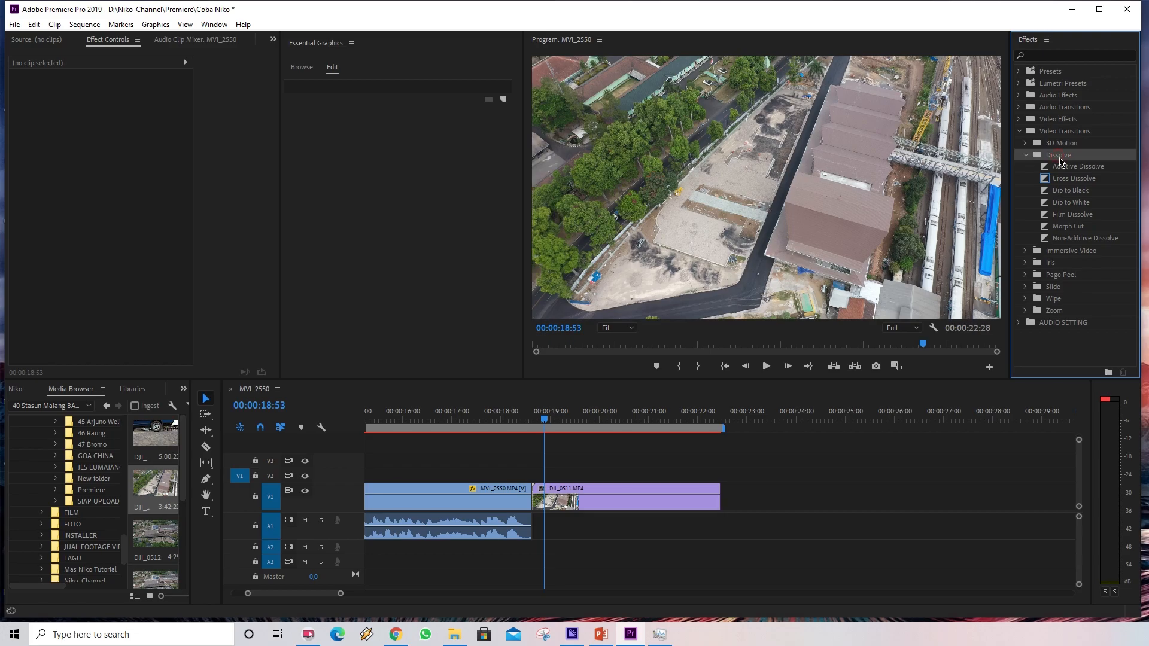
pyautogui.click(1070, 167)
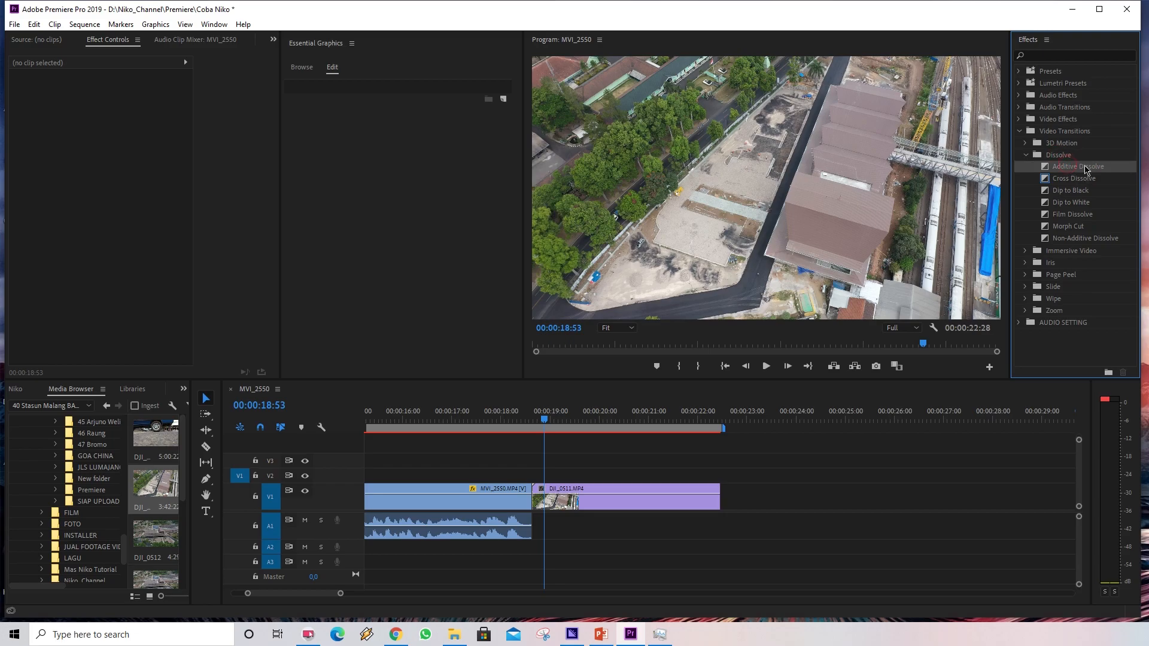
pyautogui.moveTo(1086, 169); pyautogui.dragTo(534, 502)
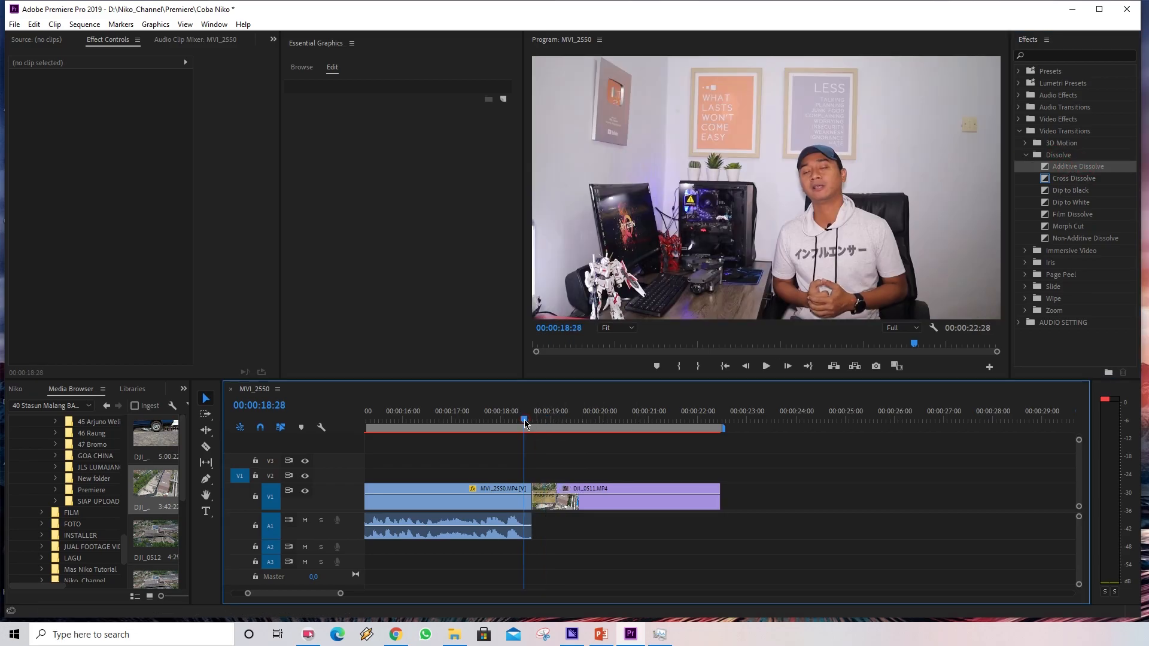
pyautogui.moveTo(524, 420); pyautogui.dragTo(562, 421)
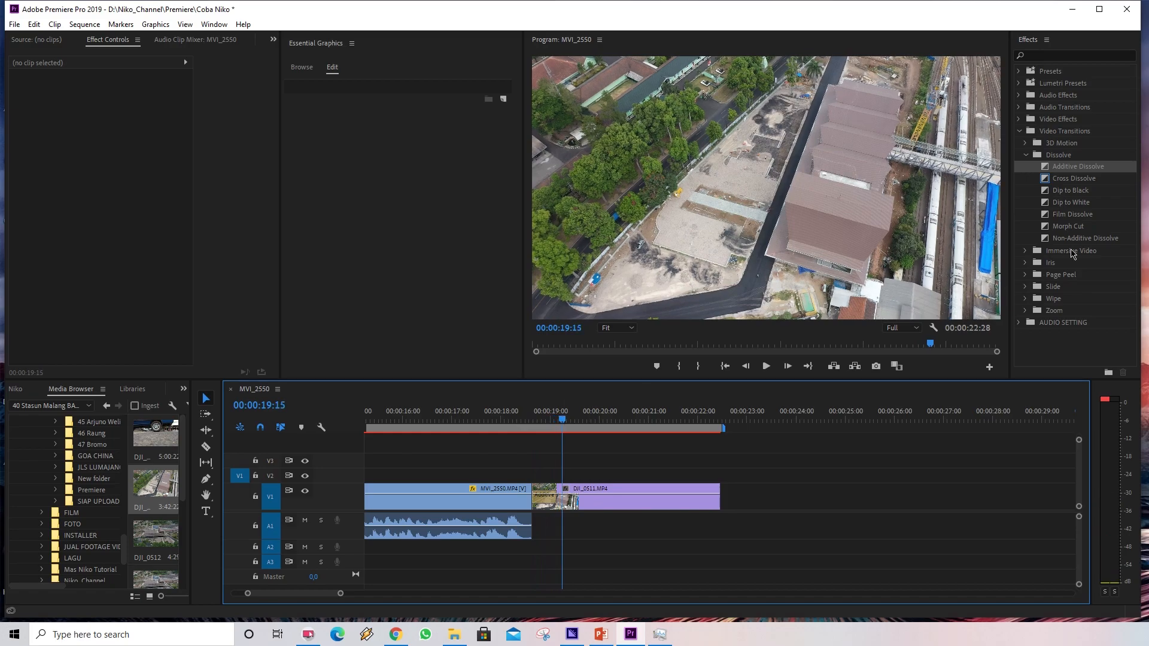
# Try the Cross Dissolve transition between the two clips and scrub through the join to preview it.
pyautogui.click(1080, 179)
pyautogui.click(523, 421)
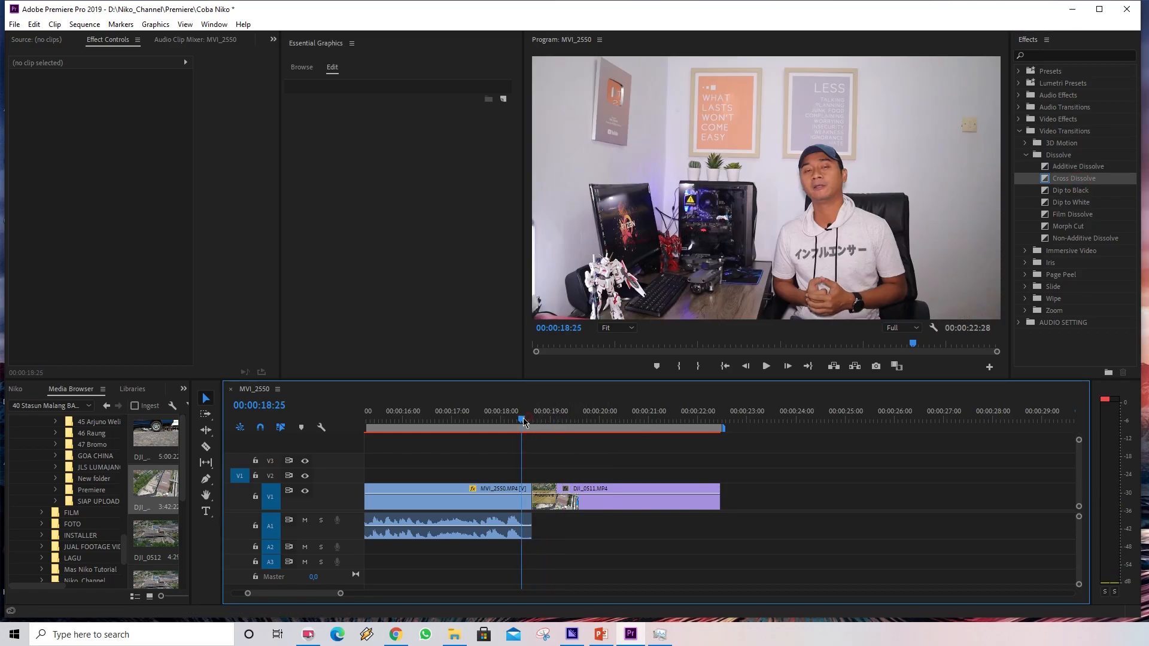
pyautogui.moveTo(522, 418); pyautogui.dragTo(568, 419)
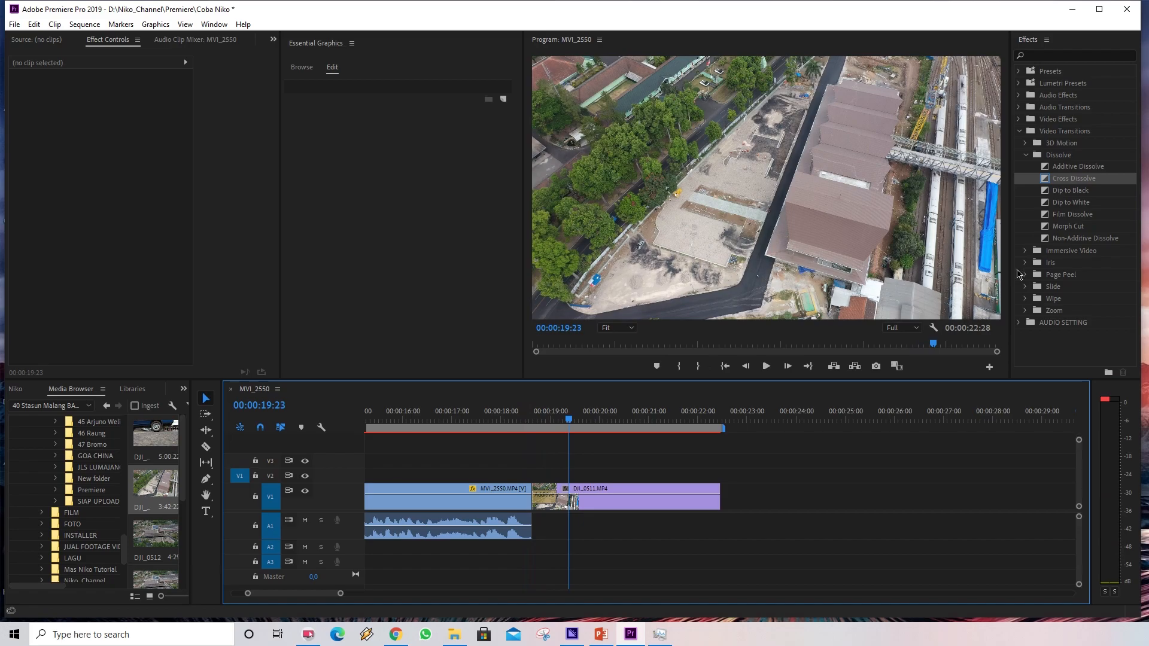
# Replace the transition at the start of DJI_0511.MP4 with Dip to Black and play through it.
pyautogui.click(1083, 192)
pyautogui.moveTo(654, 438); pyautogui.dragTo(545, 496)
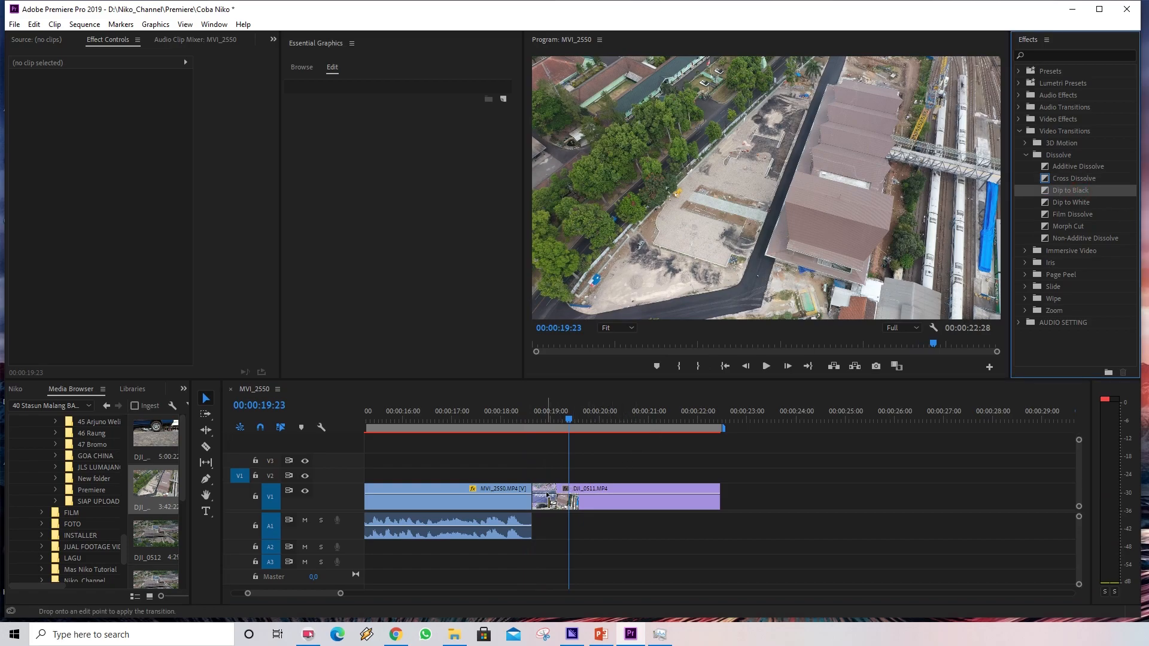
pyautogui.click(518, 419)
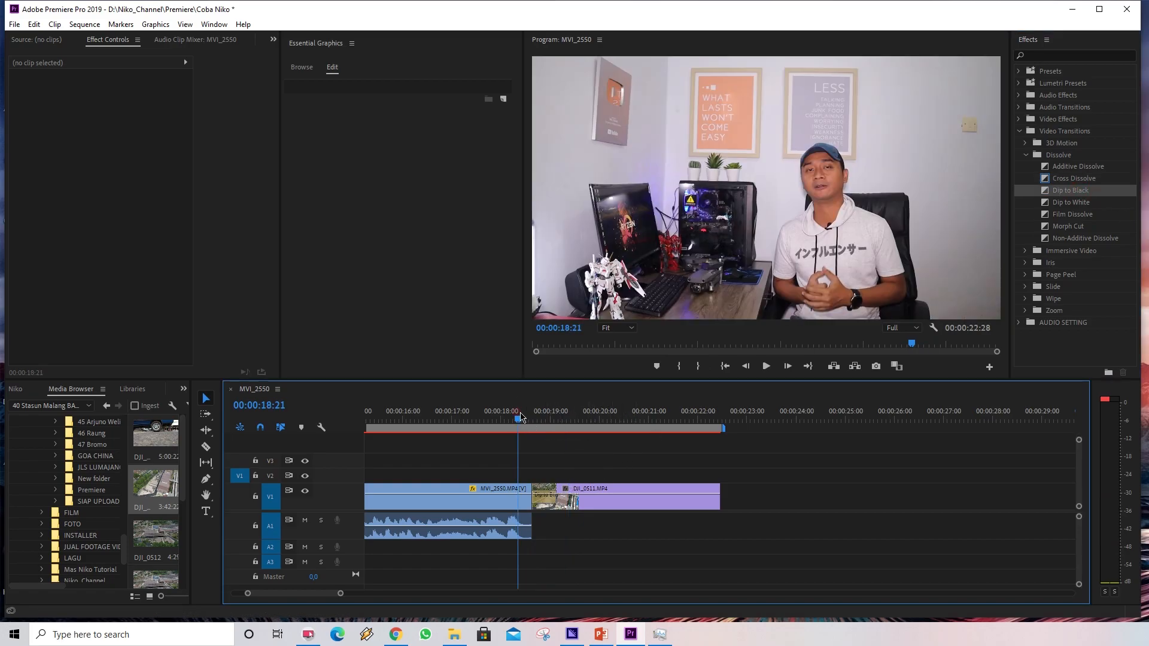
pyautogui.press('space')
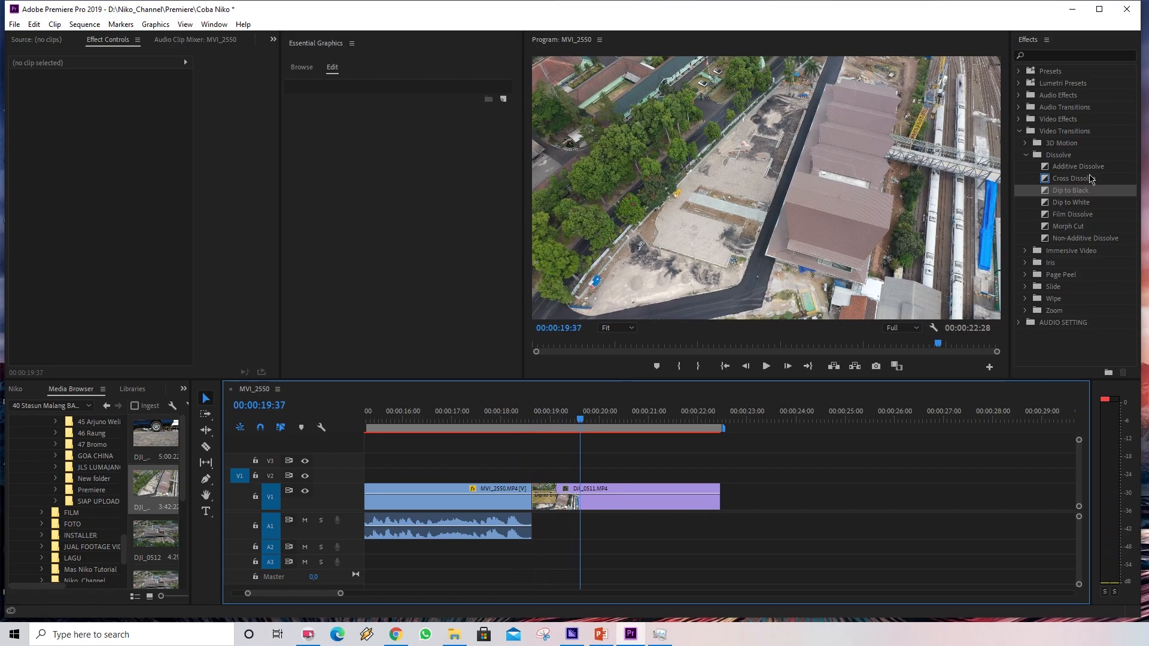
# Replace the Dip to Black transition with Cross Dissolve and play through the join.
pyautogui.moveTo(1090, 179); pyautogui.dragTo(544, 496)
pyautogui.click(517, 418)
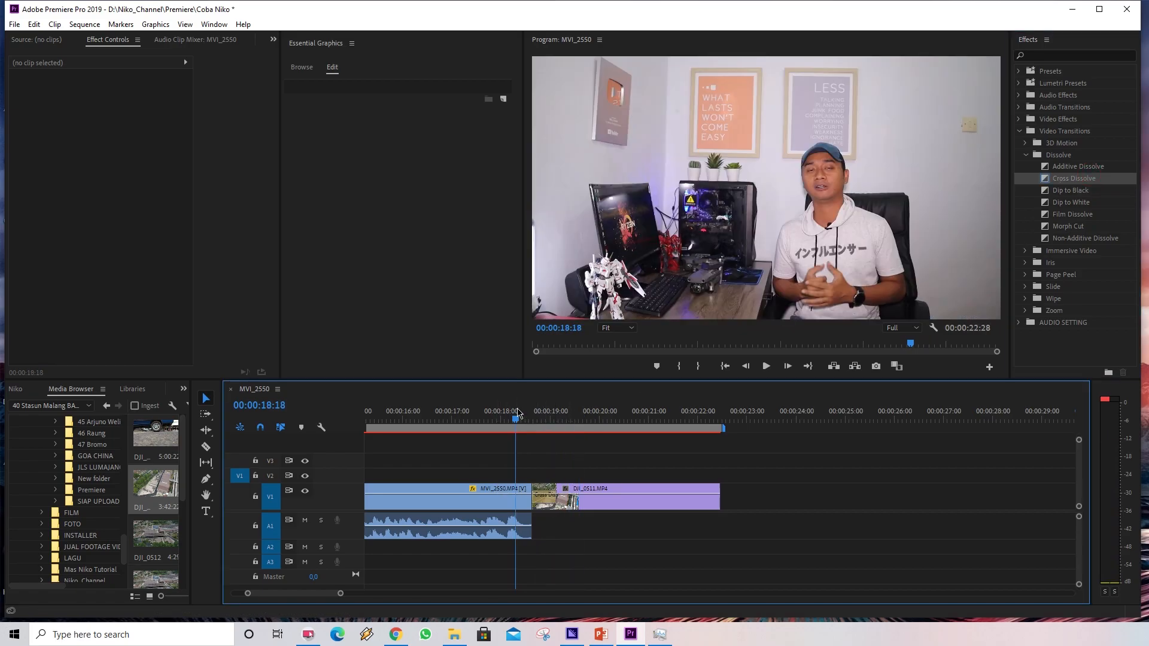
pyautogui.press('space')
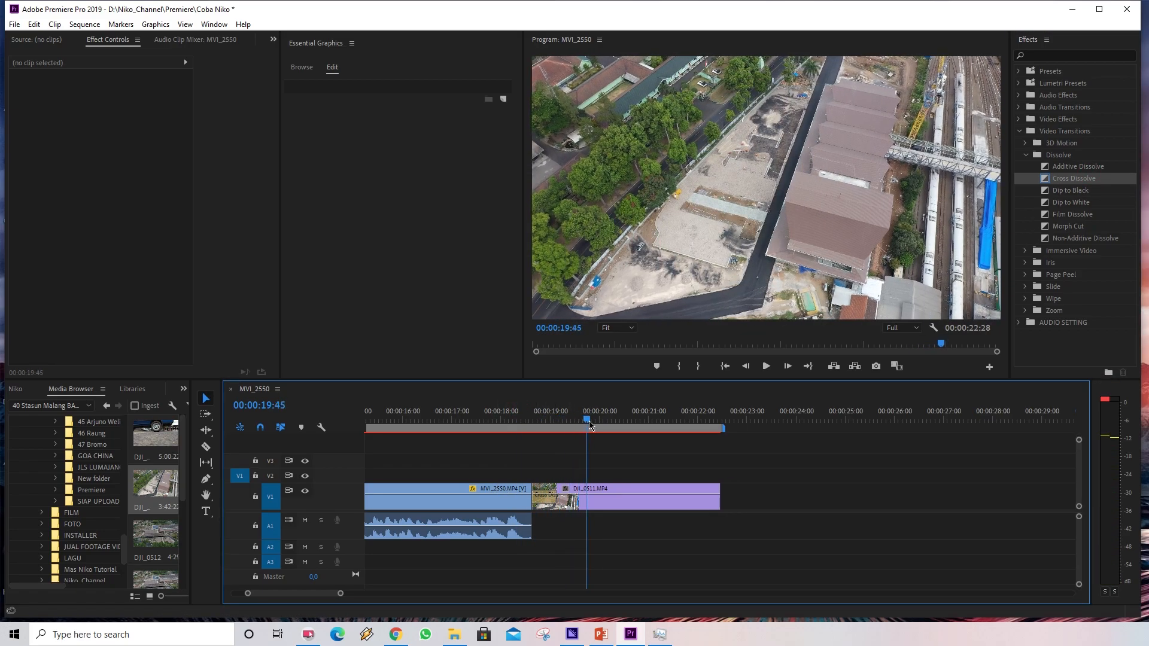
# Scrub across the Cross Dissolve join once more and bring the beginning of the timeline back into view.
pyautogui.moveTo(589, 425); pyautogui.dragTo(591, 424)
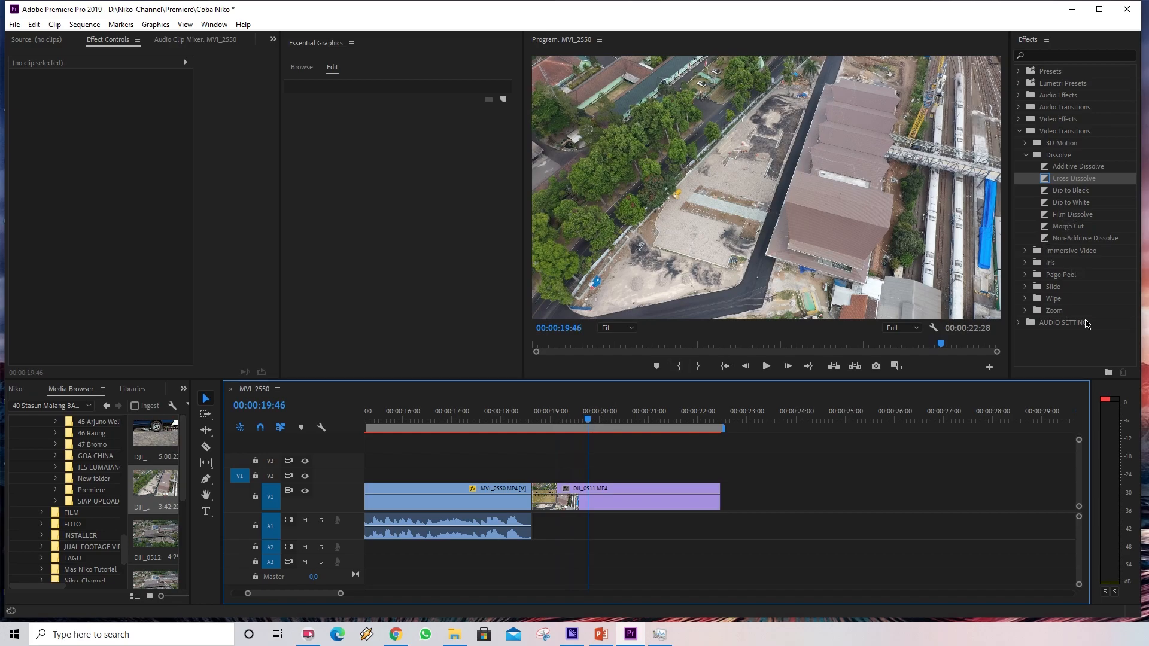
pyautogui.moveTo(514, 422); pyautogui.dragTo(558, 424)
pyautogui.scroll(5, 589, 498)
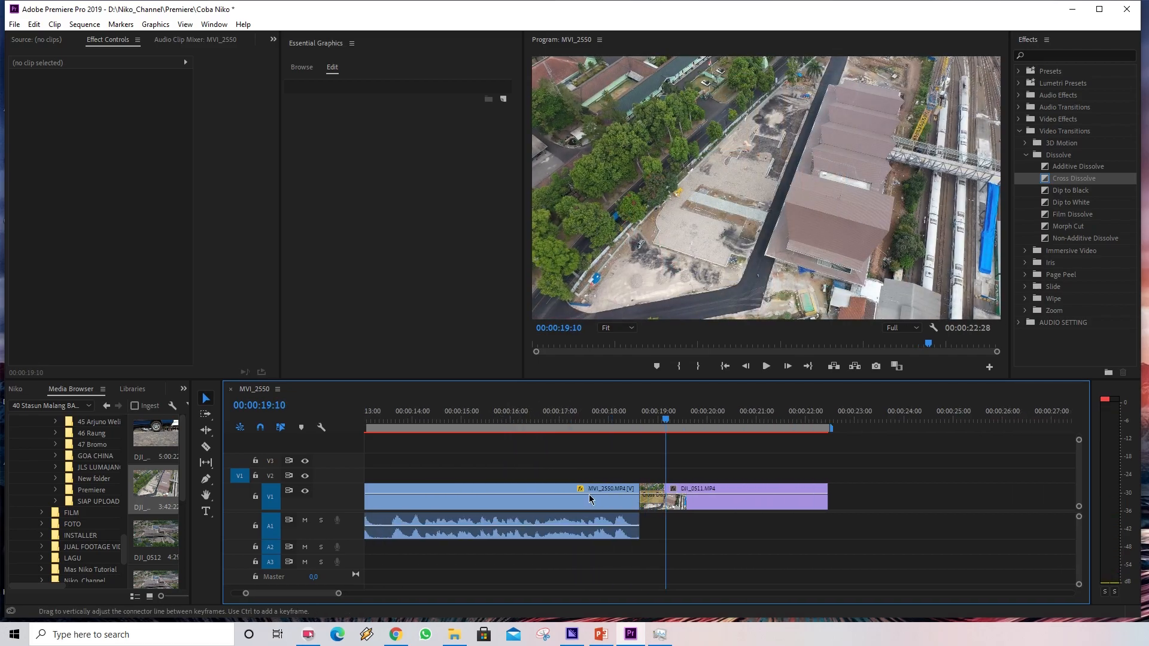
pyautogui.scroll(10, 589, 498)
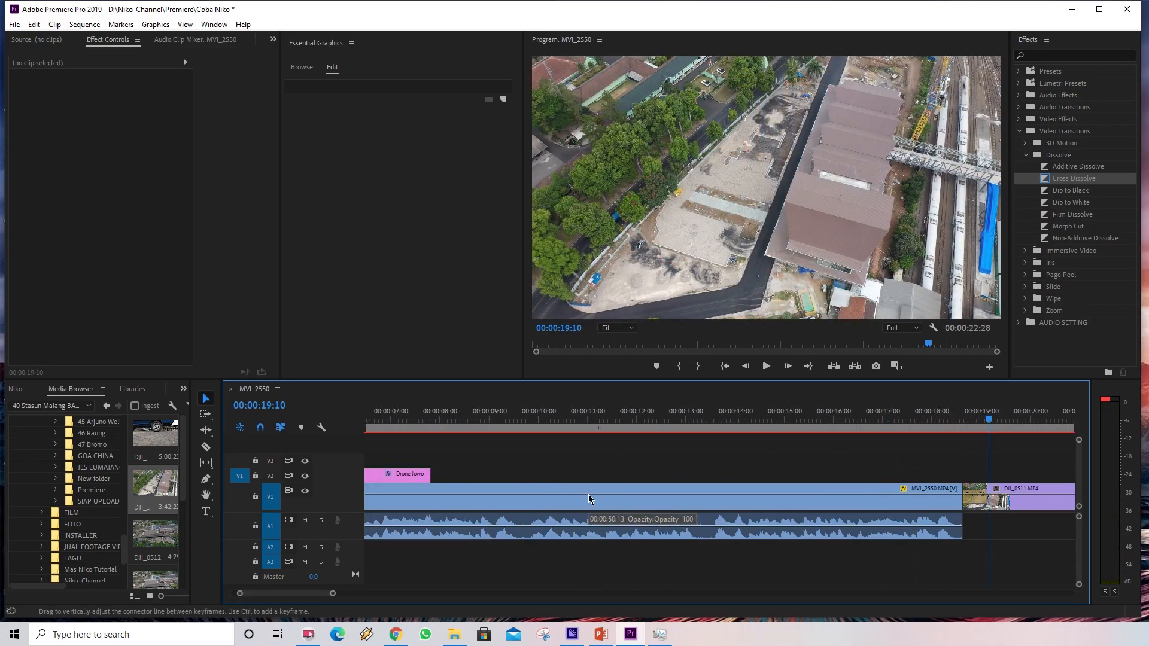
pyautogui.scroll(5, 358, 592)
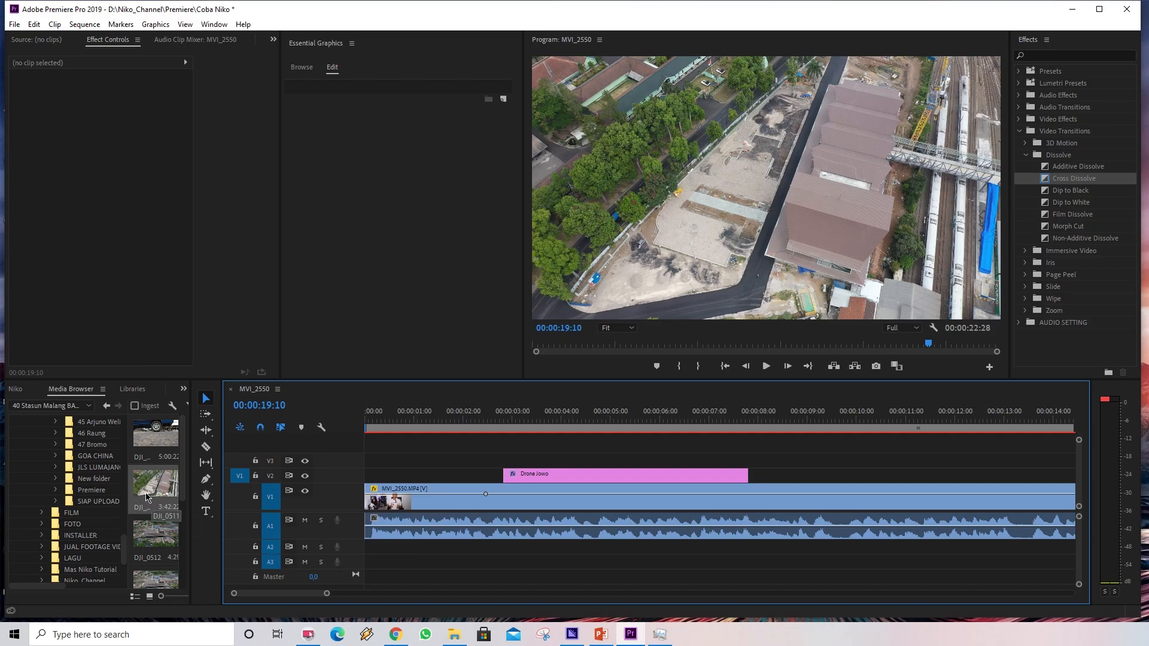
# Browse in the media browser from the Niko_Channel folder to the New subfolder of its Backsound Music folder.
pyautogui.scroll(-3, 70, 532)
pyautogui.click(43, 487)
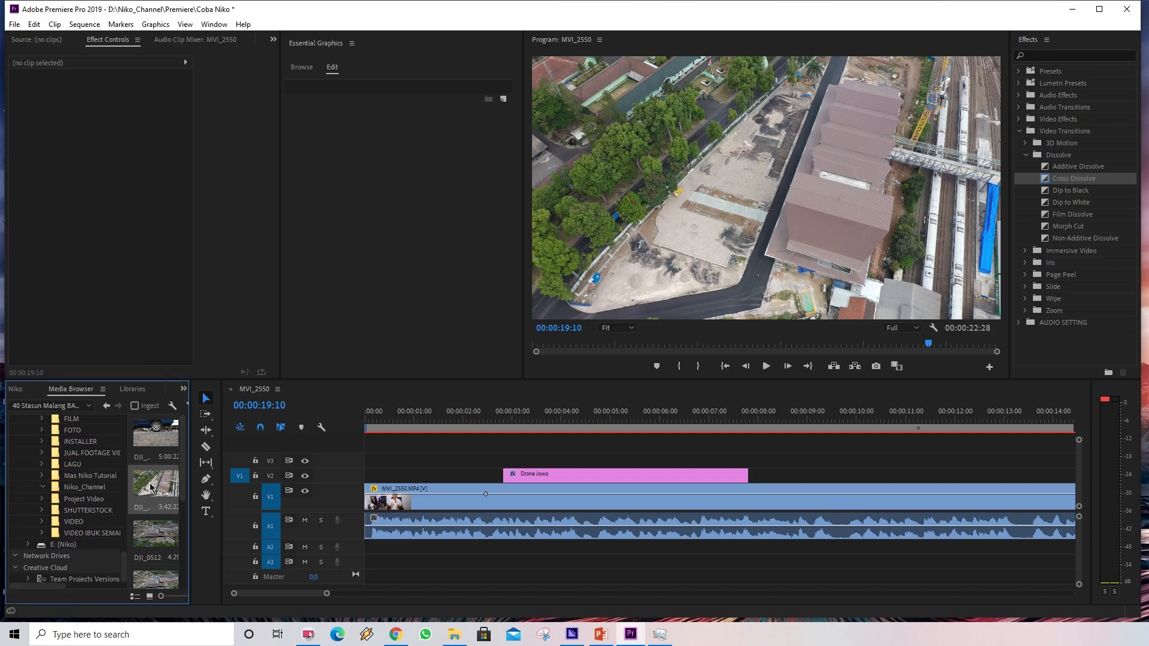
pyautogui.click(85, 487)
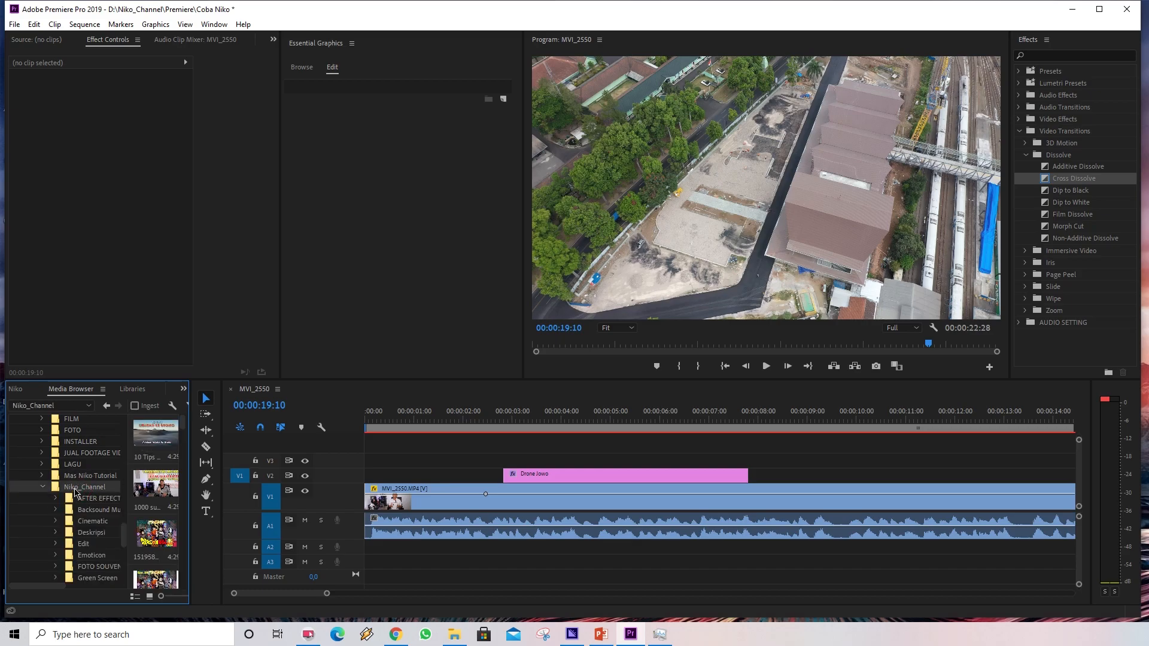
pyautogui.scroll(-5, 90, 503)
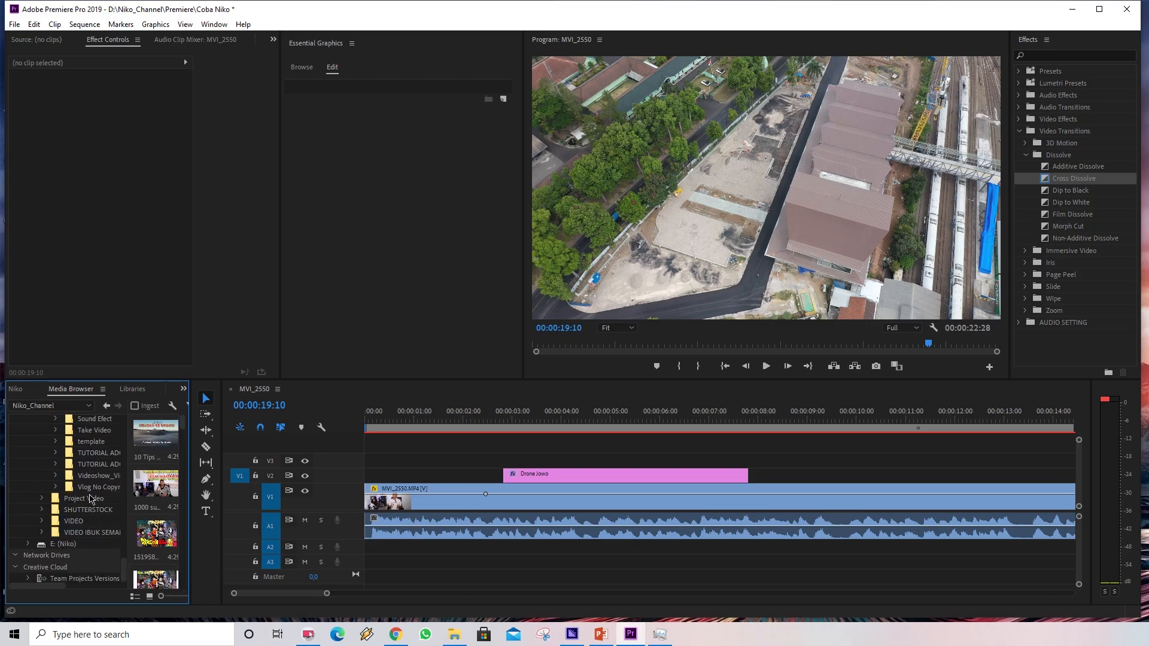
pyautogui.scroll(4, 90, 481)
pyautogui.scroll(1, 99, 481)
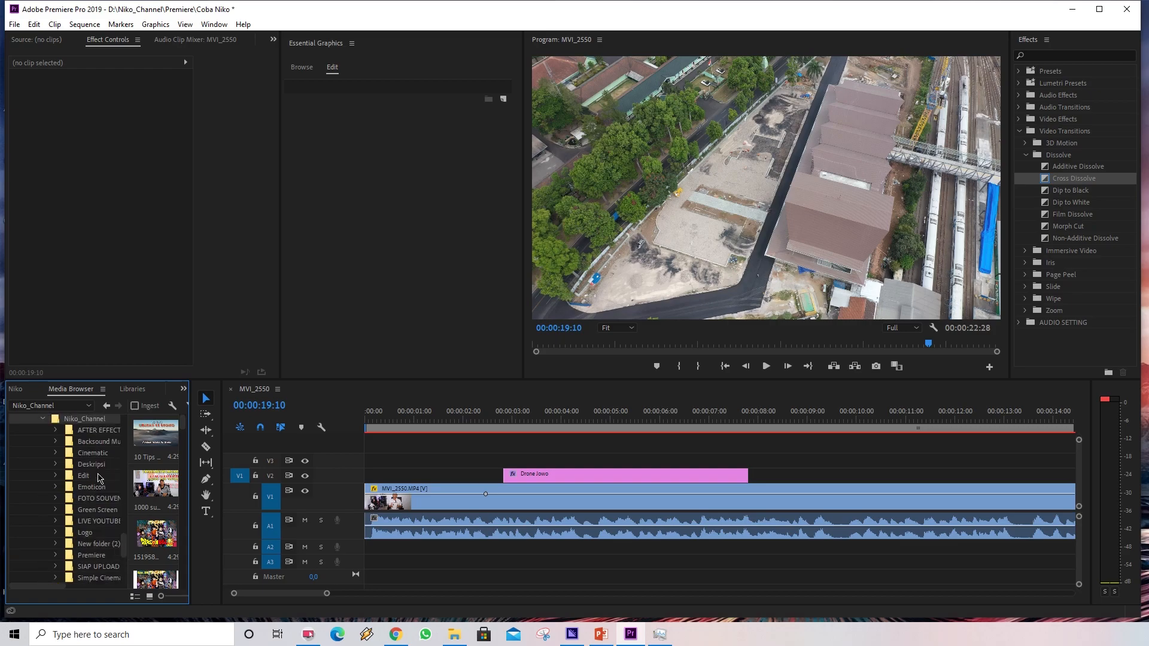
pyautogui.click(97, 442)
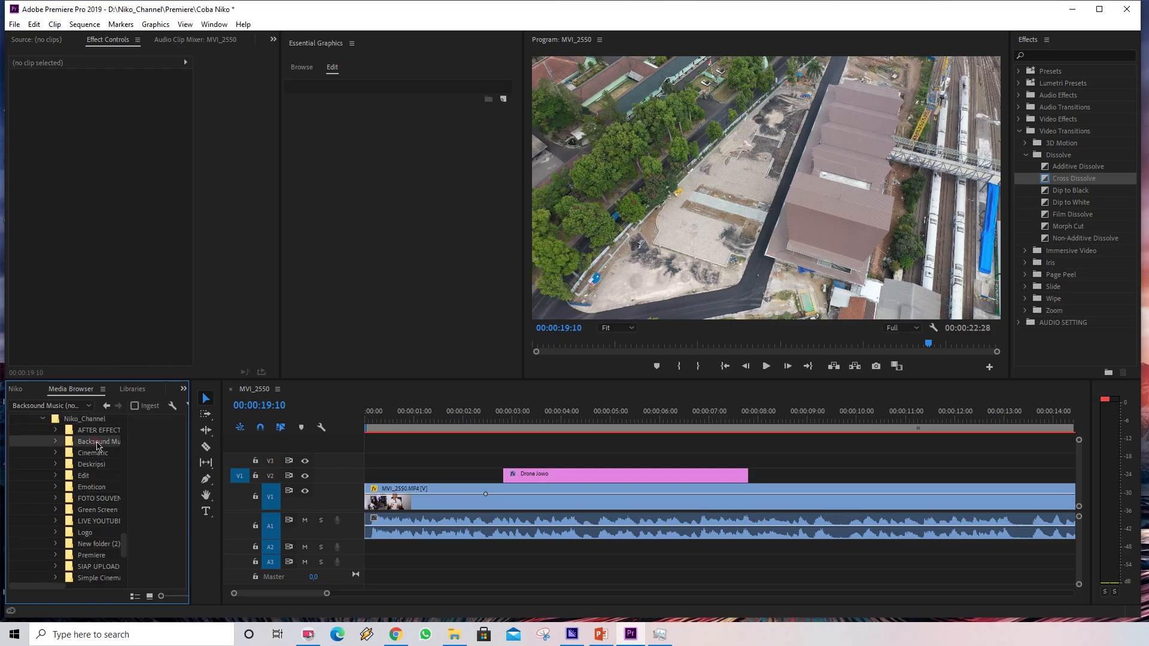
pyautogui.click(57, 442)
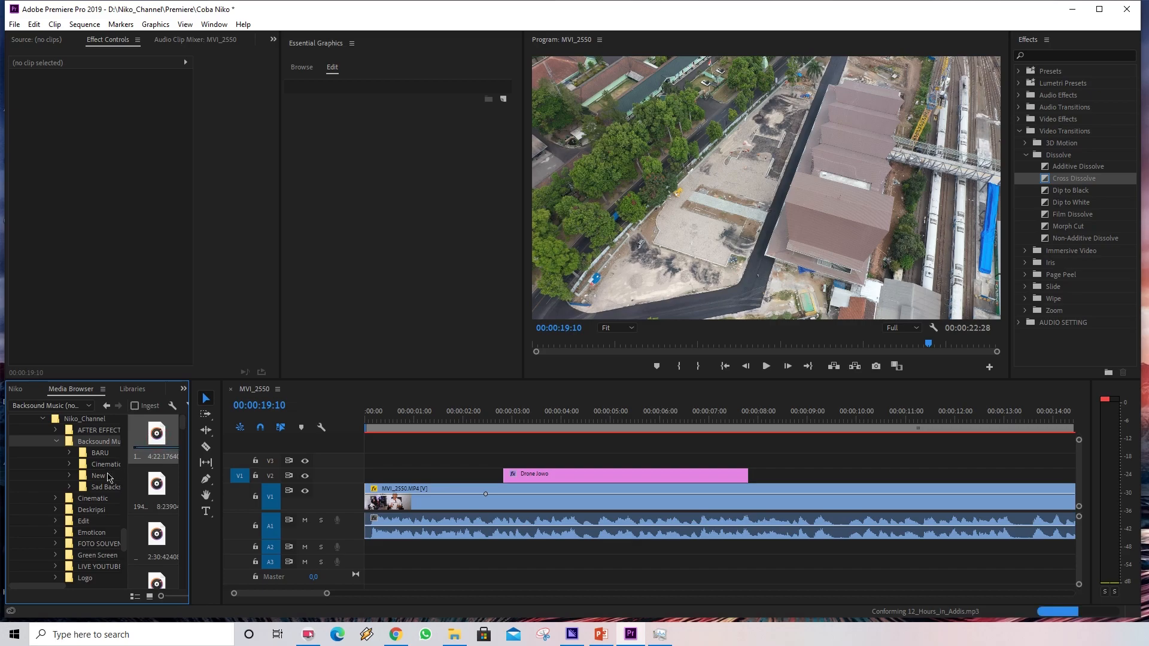
pyautogui.click(99, 477)
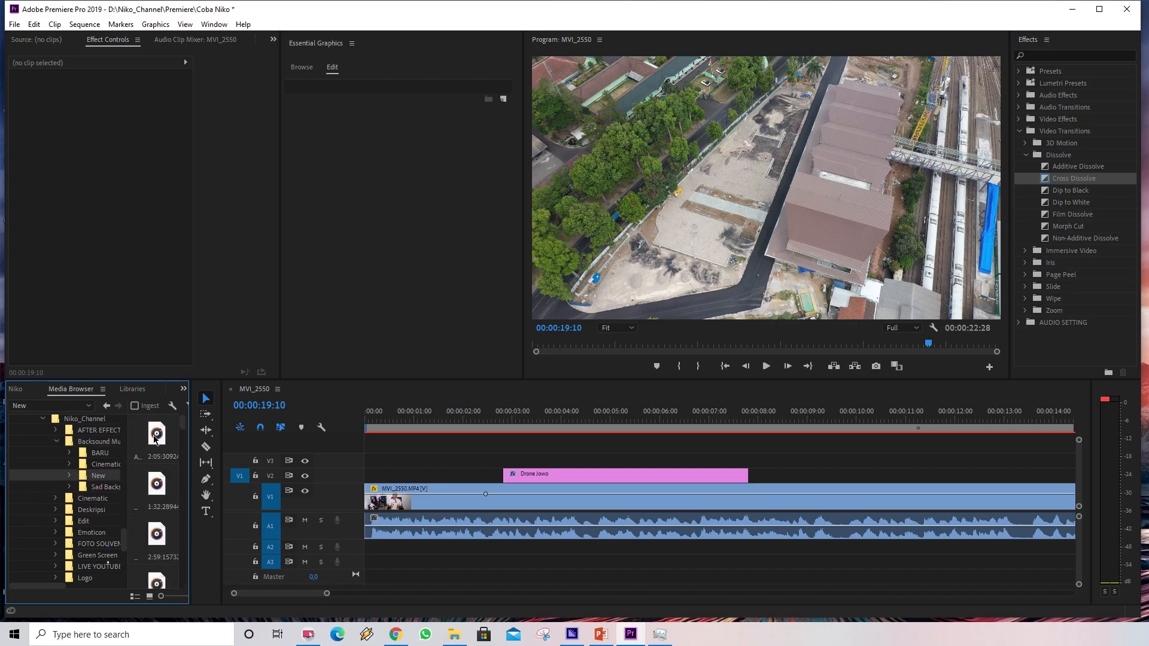
# Place the Almonds_and_Olives music at the start of audio track A2, enlarge the track's height, and play the opening.
pyautogui.moveTo(155, 439); pyautogui.dragTo(371, 547)
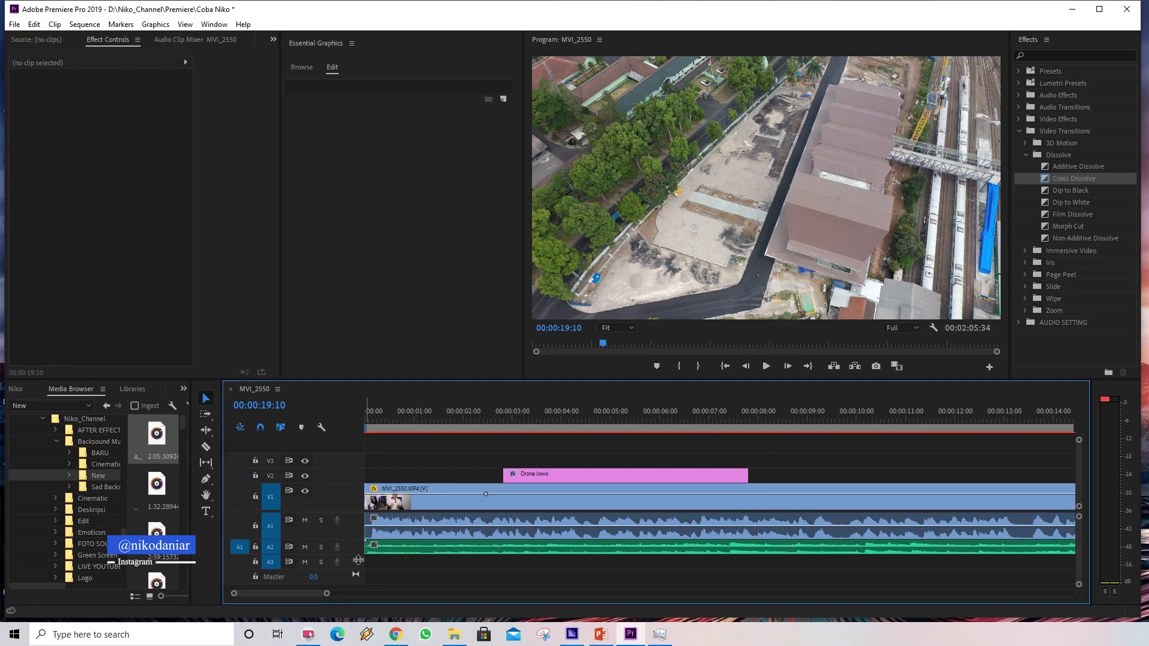
pyautogui.moveTo(355, 555); pyautogui.dragTo(357, 581)
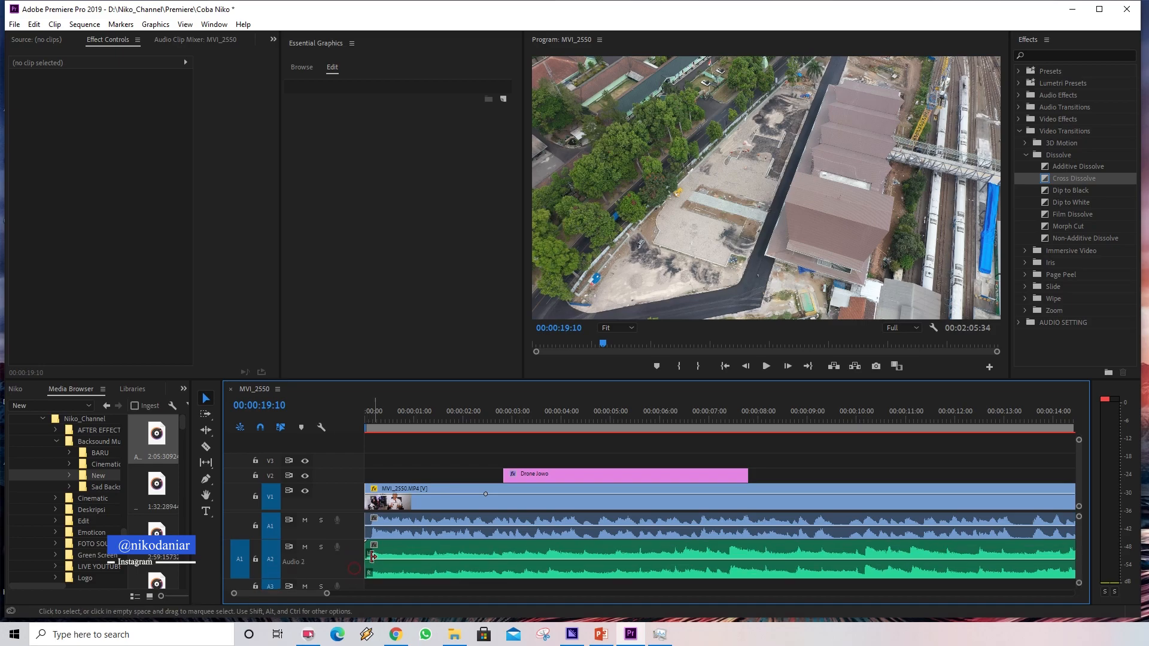
pyautogui.moveTo(393, 433); pyautogui.dragTo(359, 422)
pyautogui.click(766, 366)
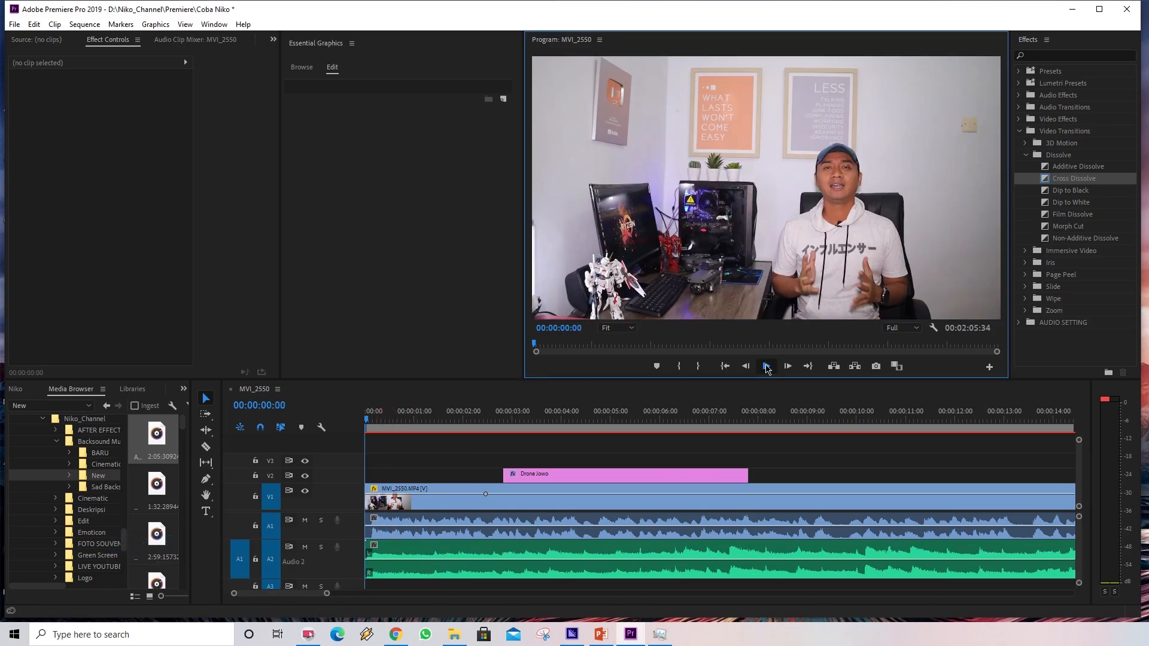
pyautogui.click(765, 367)
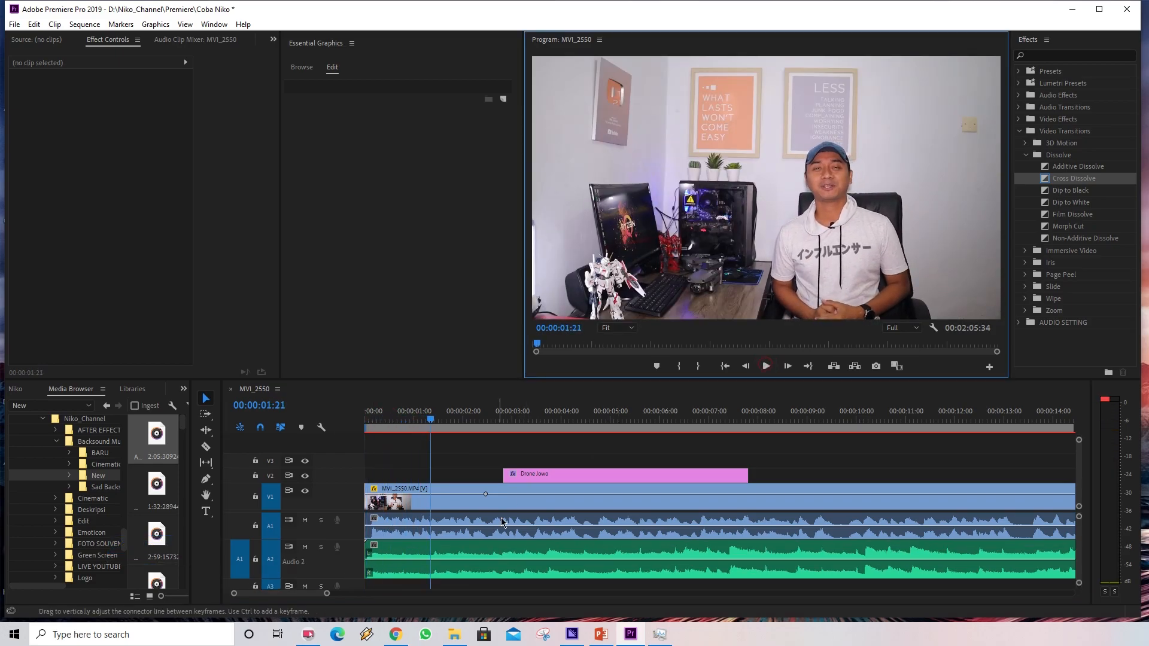
# Lower the volume of the Almonds_and_Olives clip on A2 and play it against the speech.
pyautogui.click(461, 561)
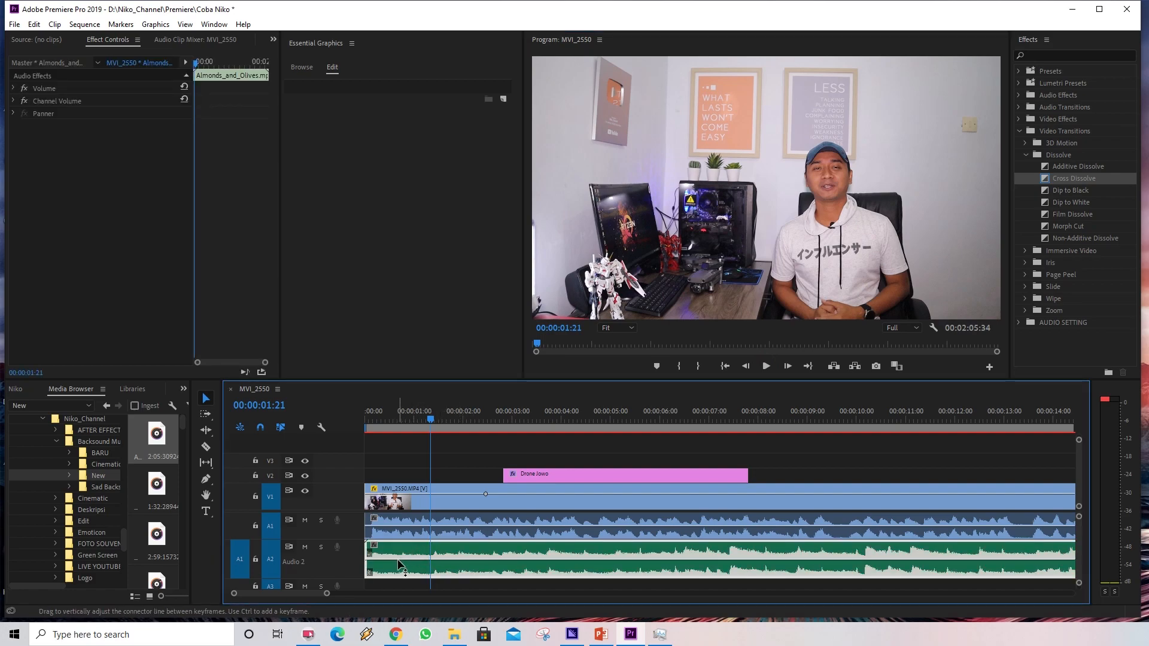
pyautogui.moveTo(400, 564); pyautogui.dragTo(436, 577)
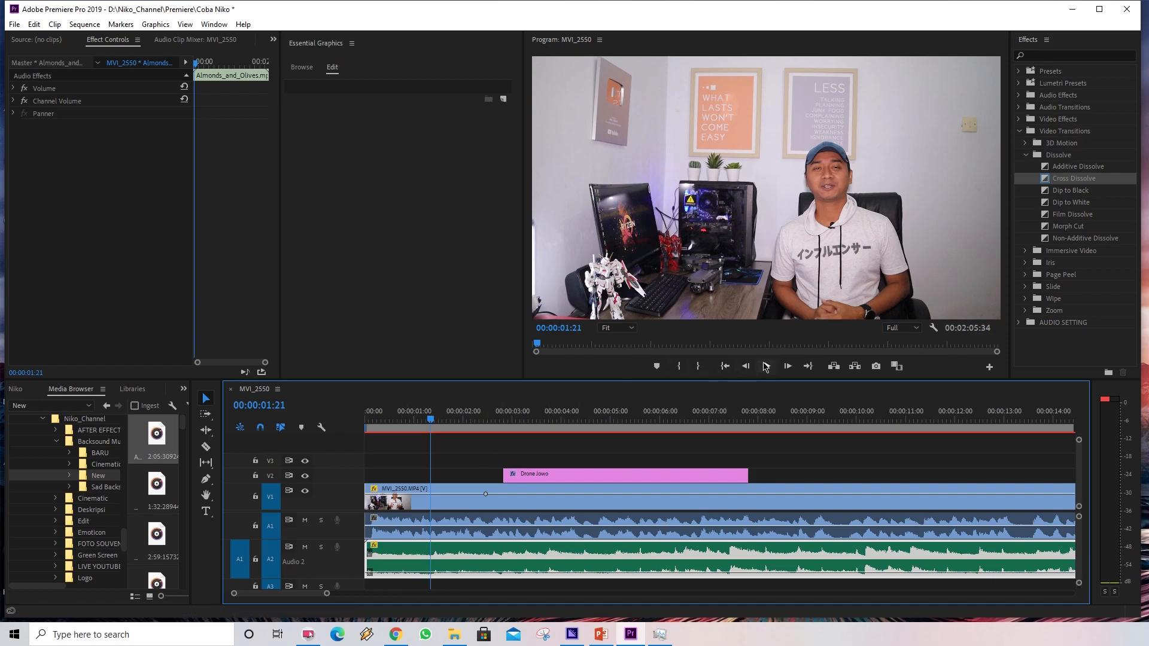
pyautogui.click(766, 366)
pyautogui.click(766, 366)
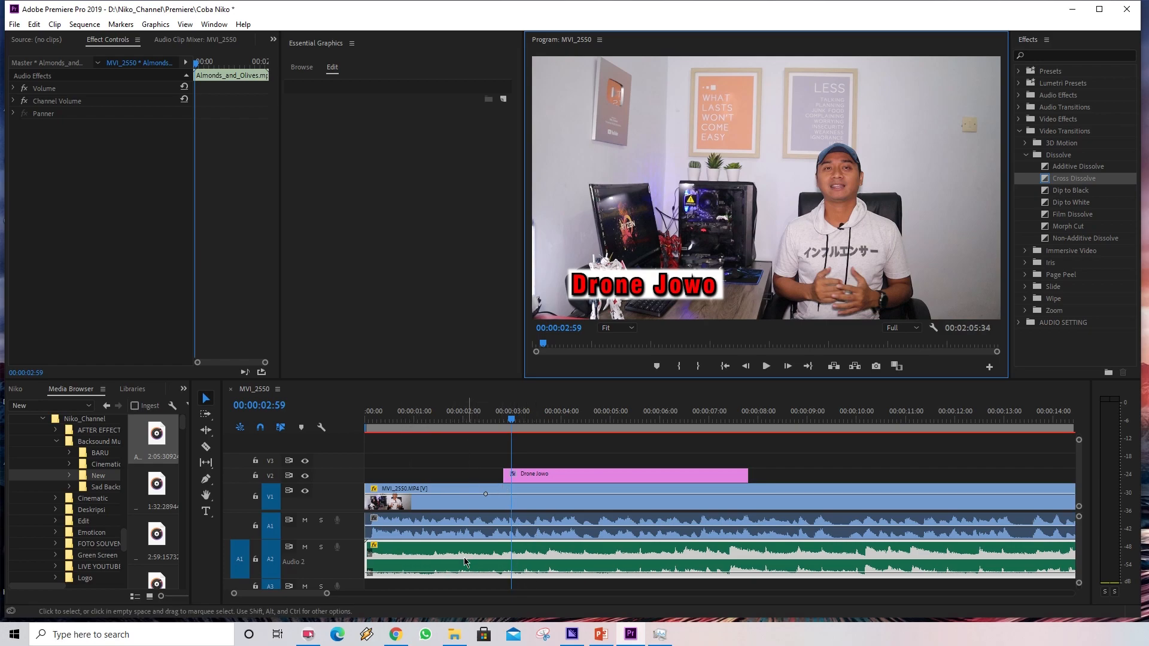
# Add two volume keyframes to the A2 music around the end of MVI_2550.MP4 and raise the second one.
pyautogui.click(330, 595)
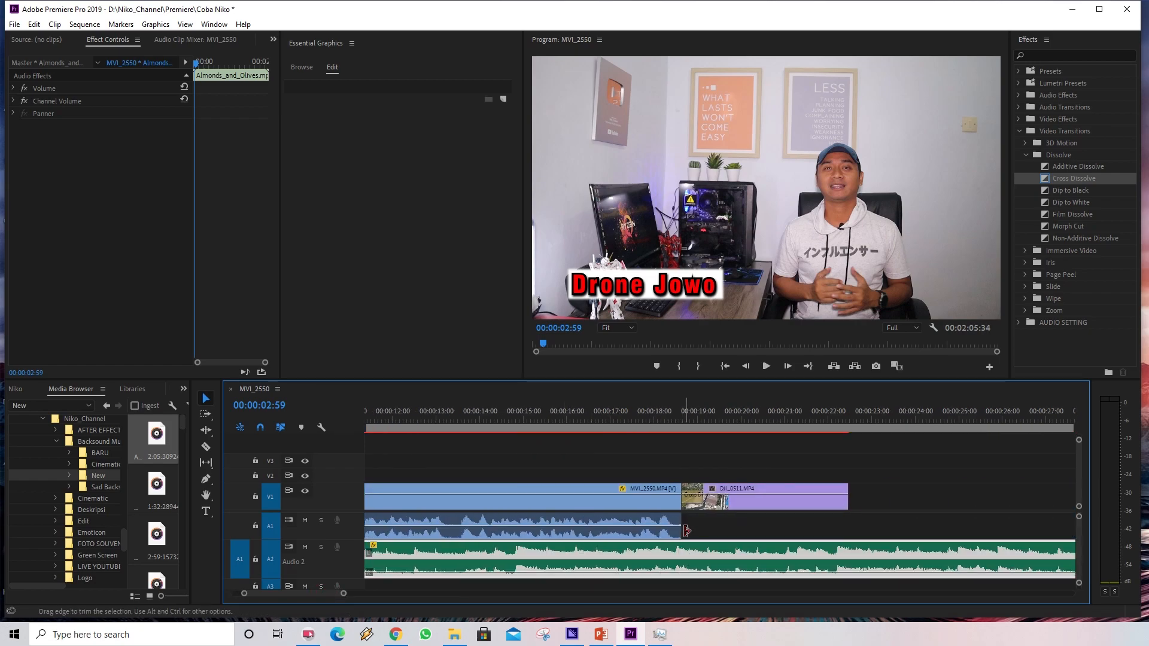
pyautogui.press('ctrl')
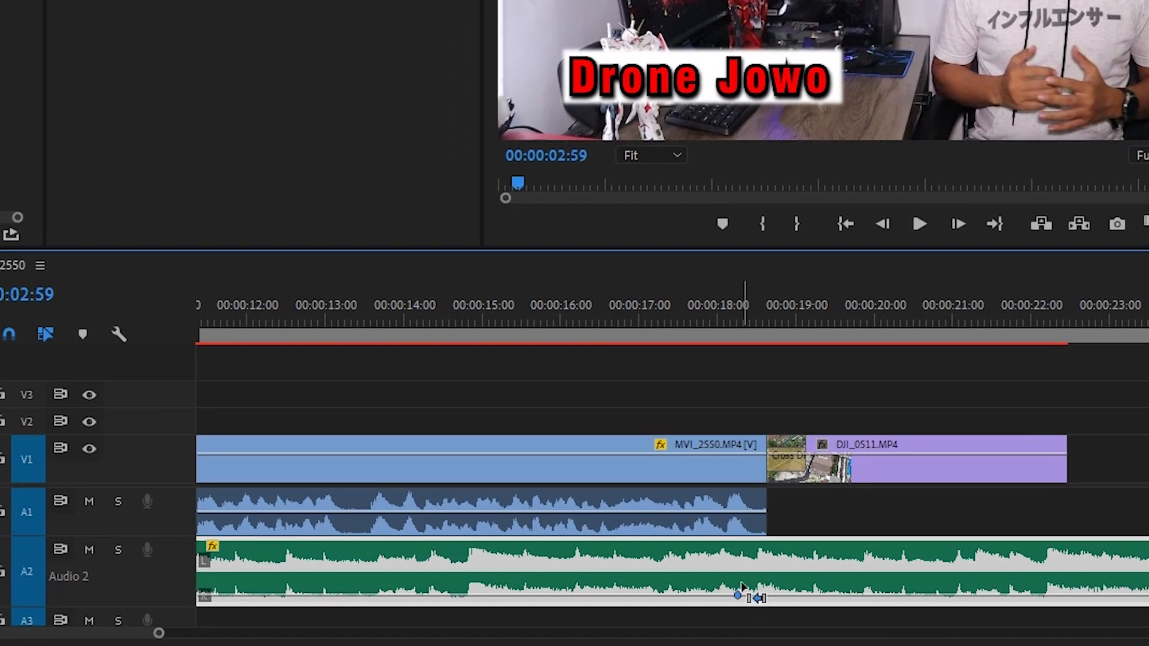
pyautogui.keyDown('ctrl'); pyautogui.click(666, 573); pyautogui.keyUp('ctrl')
pyautogui.keyDown('ctrl'); pyautogui.click(783, 596); pyautogui.keyUp('ctrl')
pyautogui.moveTo(783, 596); pyautogui.dragTo(777, 575)
# Play from about 00:00:17:22 through the join to preview the music's volume rise.
pyautogui.click(668, 322)
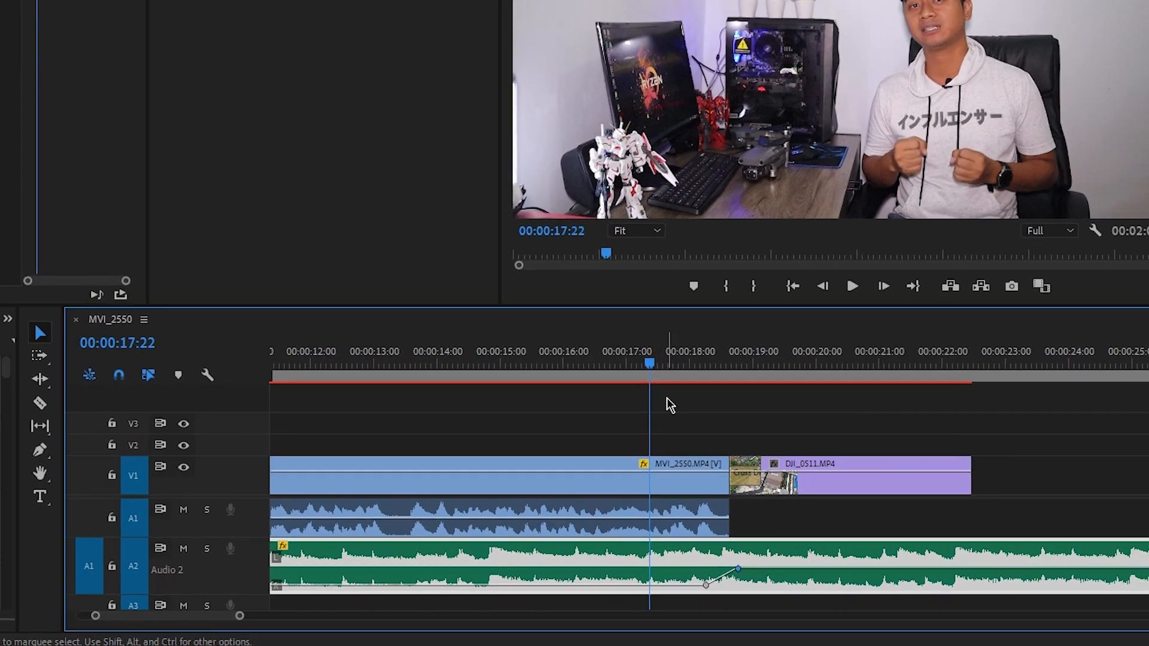
pyautogui.press('space')
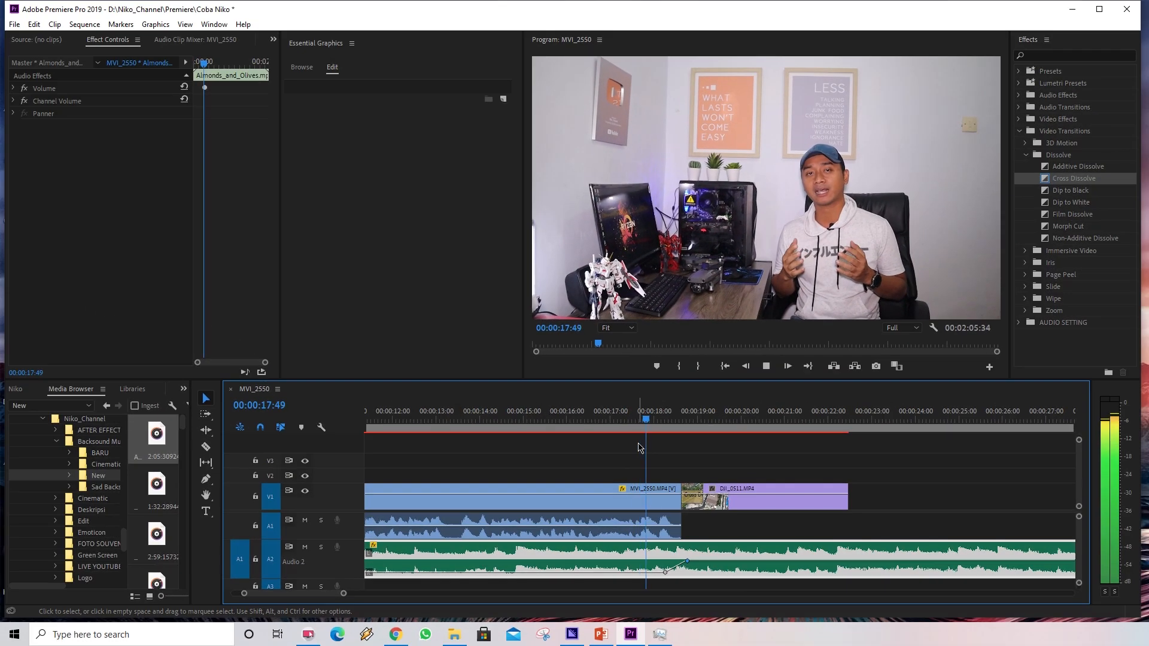
pyautogui.scroll(-3, 673, 523)
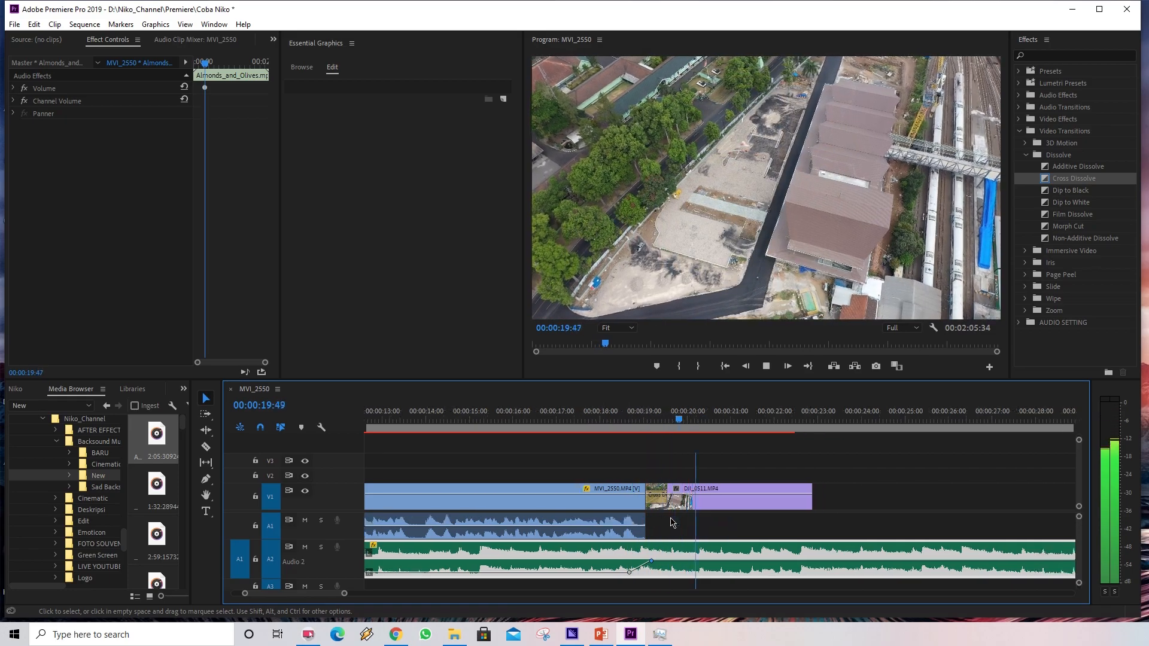
pyautogui.scroll(-2, 673, 523)
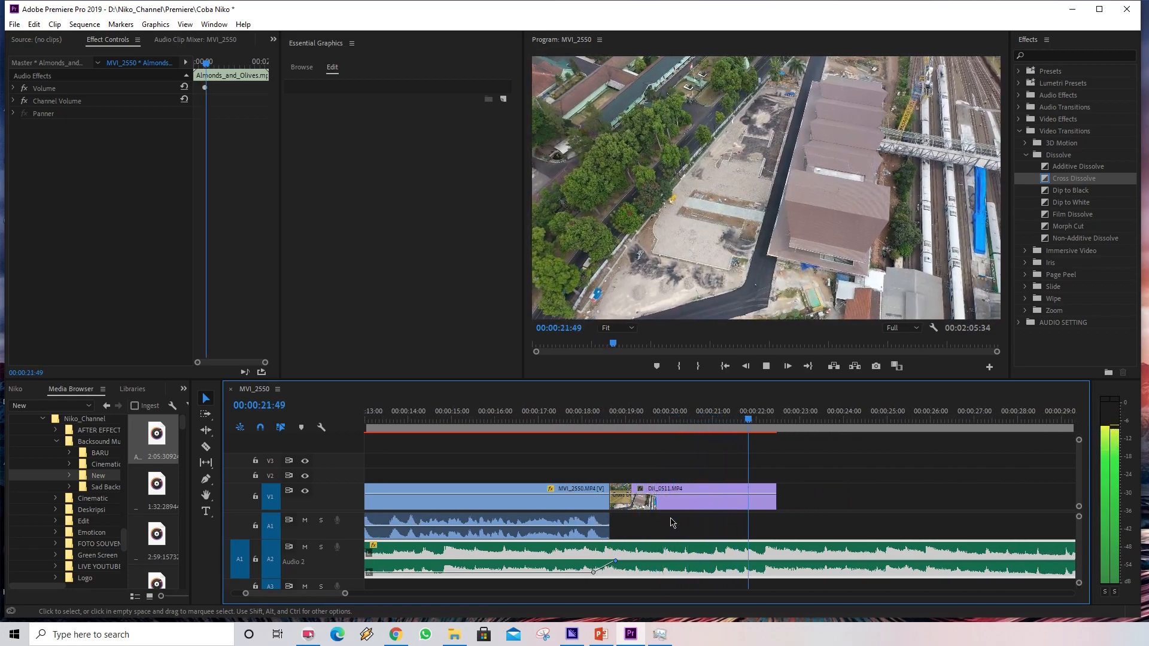
pyautogui.hotkey('alt', 'space')
pyautogui.click(751, 515)
pyautogui.press('space')
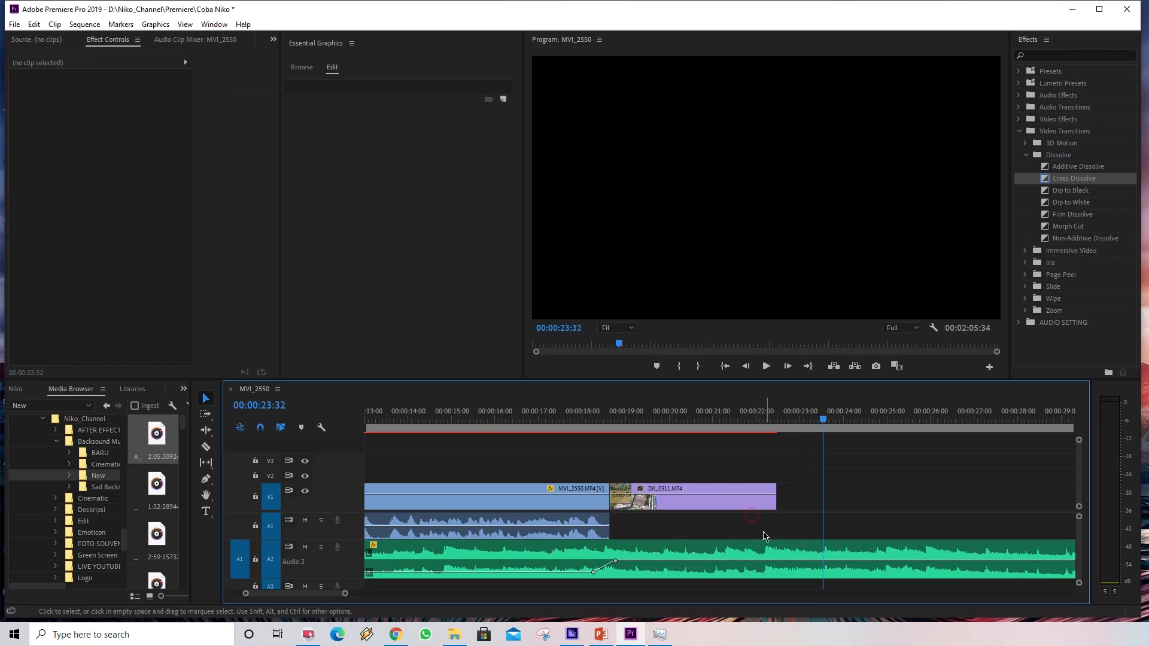
# Cut the A2 music at the end of DJI_0511.MP4 and delete the excess part.
pyautogui.press('c')
pyautogui.click(778, 558)
pyautogui.press('v')
pyautogui.click(796, 554)
pyautogui.press('Delete')
pyautogui.moveTo(700, 417); pyautogui.dragTo(558, 417)
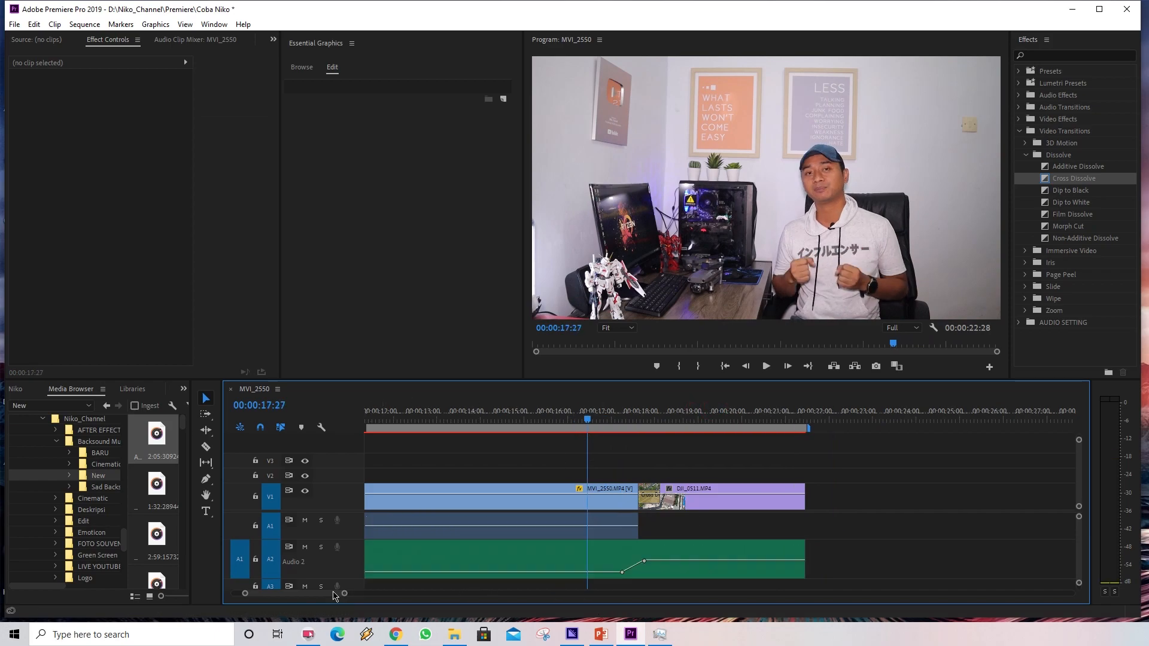
pyautogui.moveTo(333, 595); pyautogui.dragTo(322, 595)
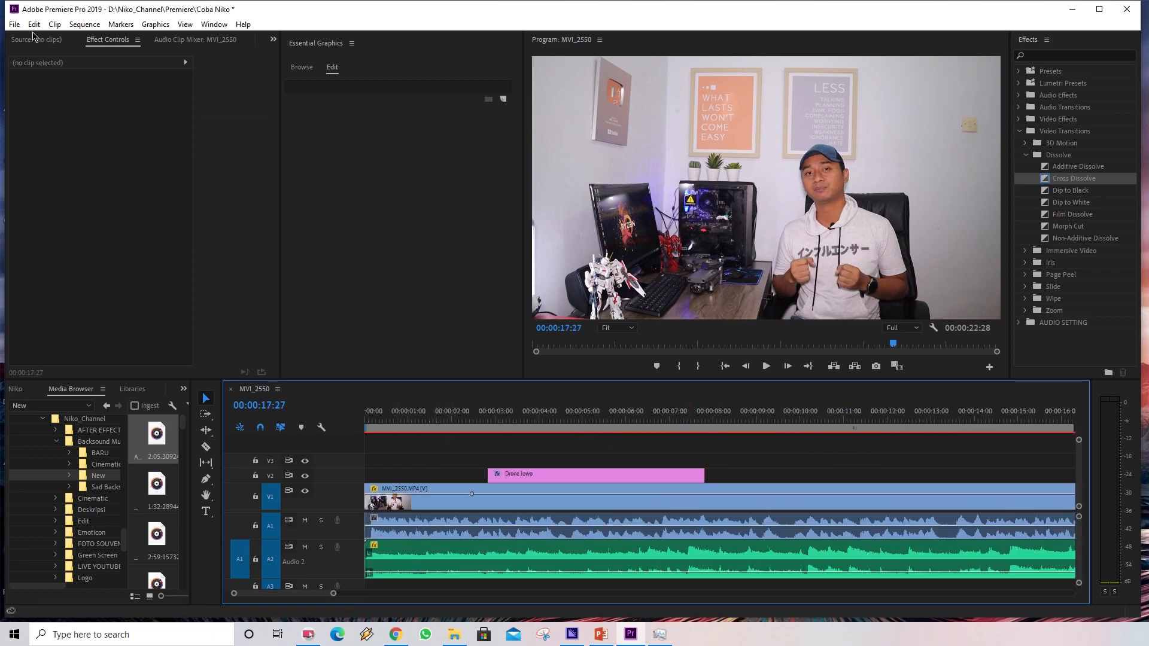
pyautogui.click(86, 24)
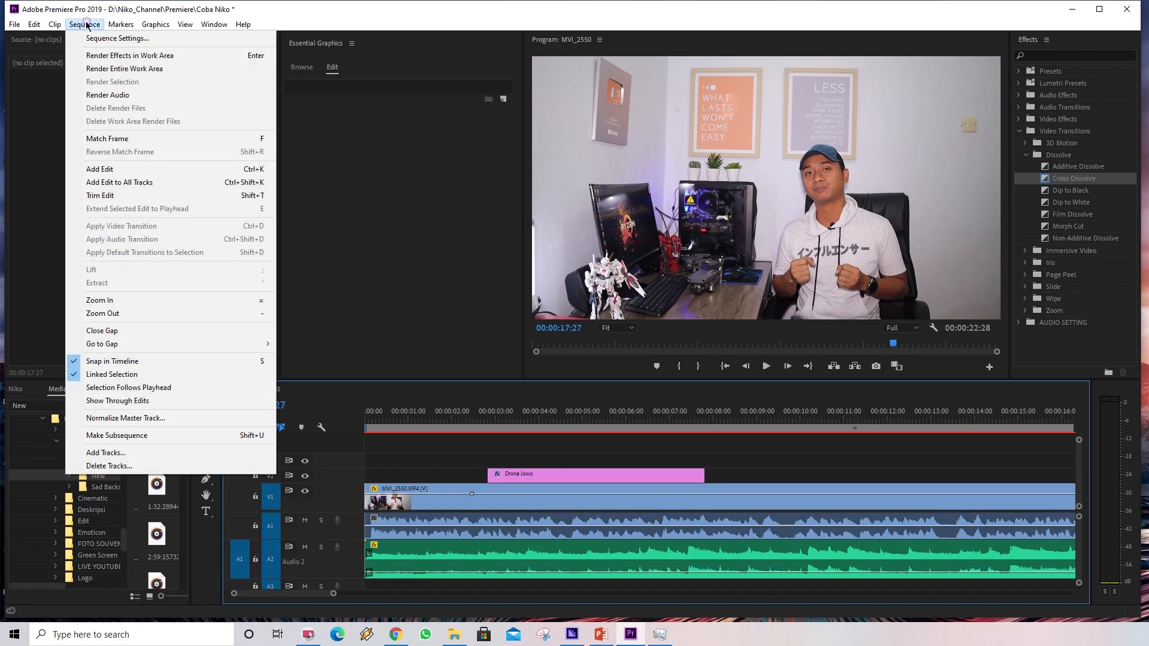
pyautogui.click(405, 385)
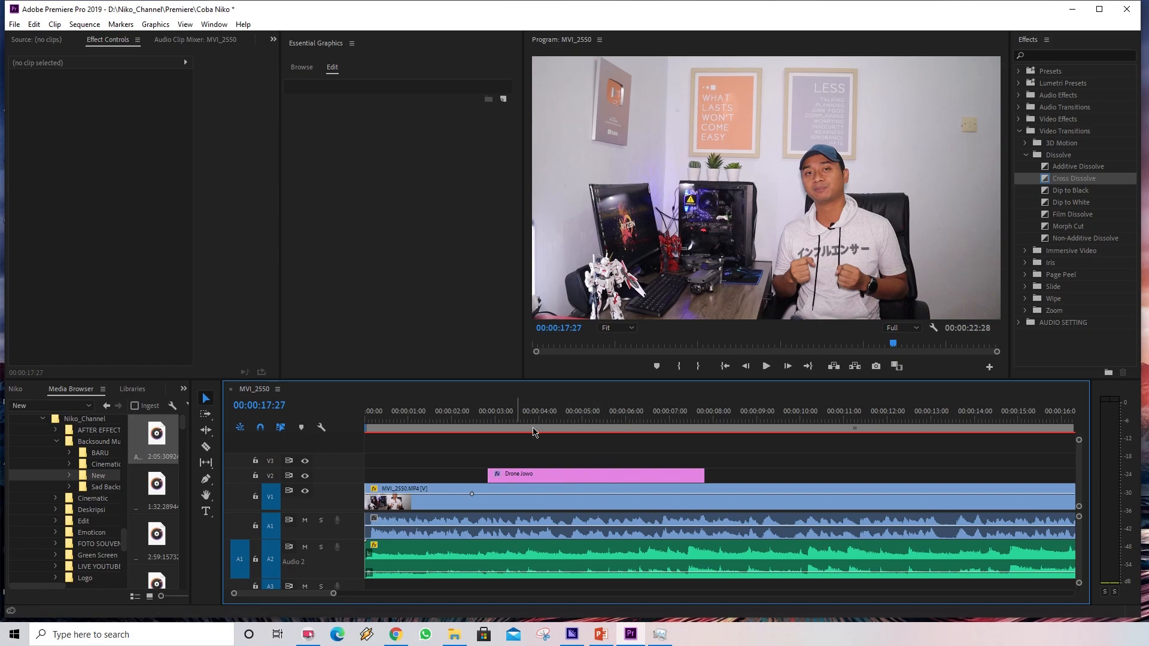
pyautogui.click(122, 26)
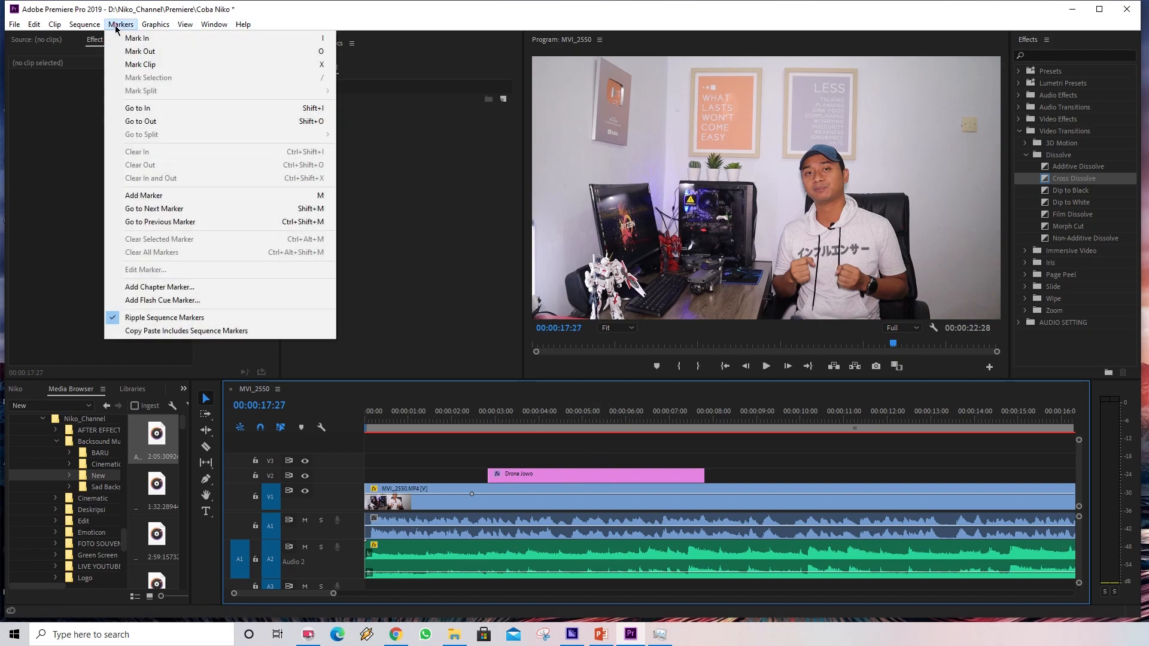
pyautogui.moveTo(85, 24)
pyautogui.click(358, 20)
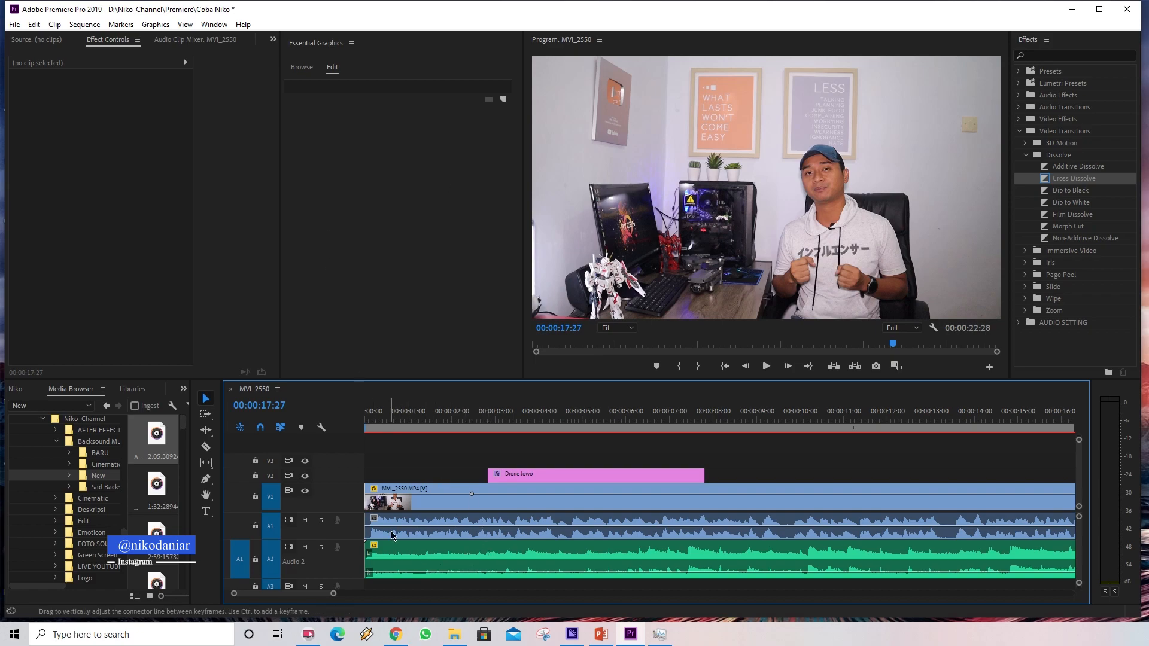
# Return the playhead to the sequence start and scrub forward to 00:00:00:53.
pyautogui.click(372, 418)
pyautogui.press('Home')
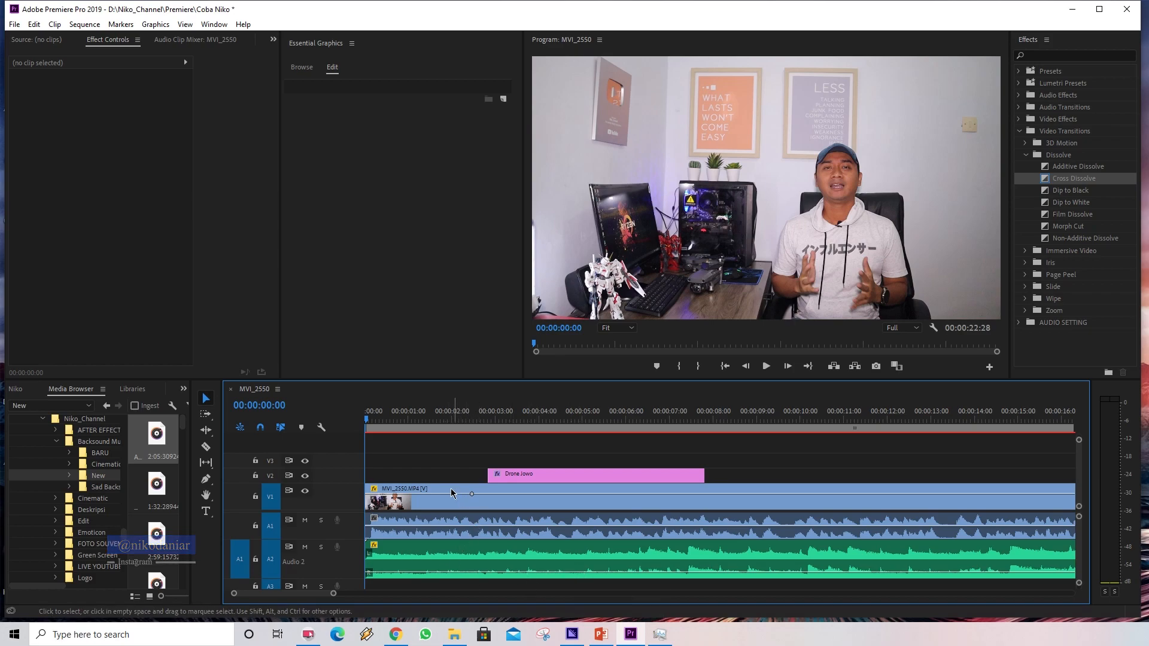
pyautogui.moveTo(367, 421); pyautogui.dragTo(406, 421)
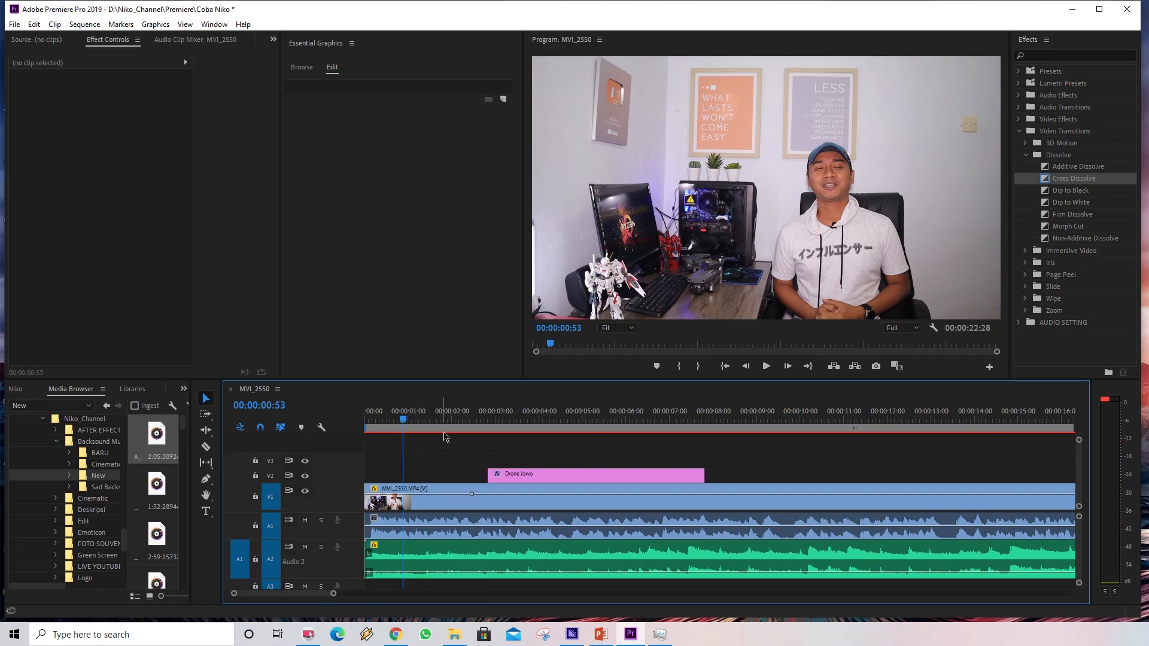
# Open the media export settings for the MVI_2550 sequence and choose the YouTube 1080p Full HD preset.
pyautogui.moveTo(334, 594); pyautogui.dragTo(386, 594)
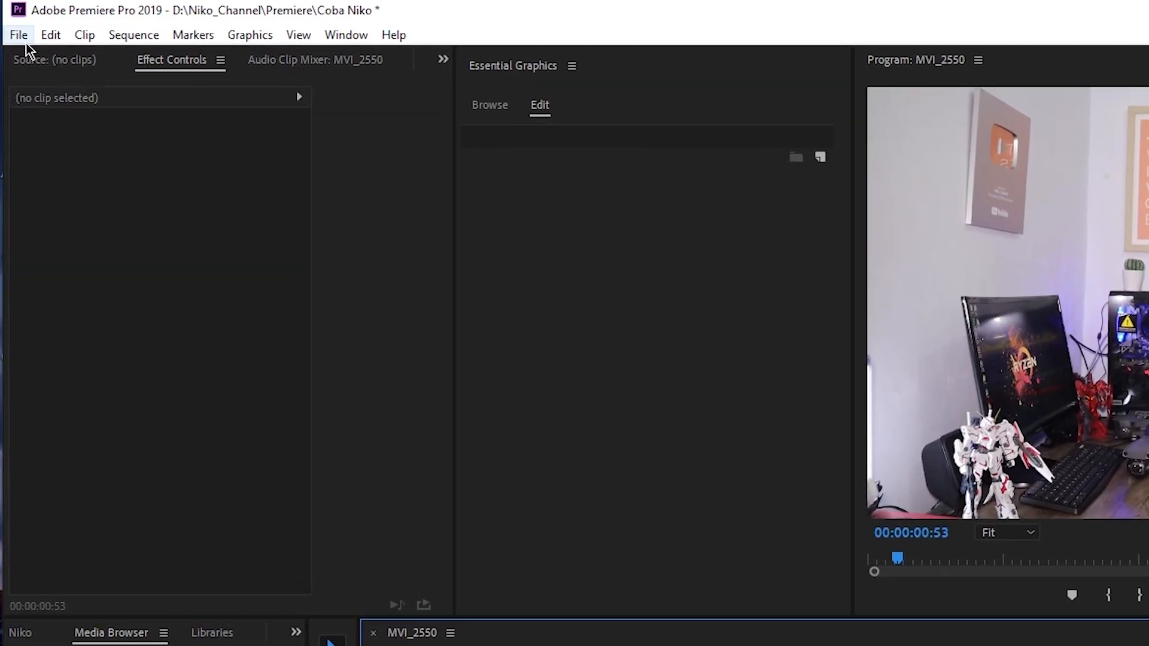
pyautogui.click(20, 36)
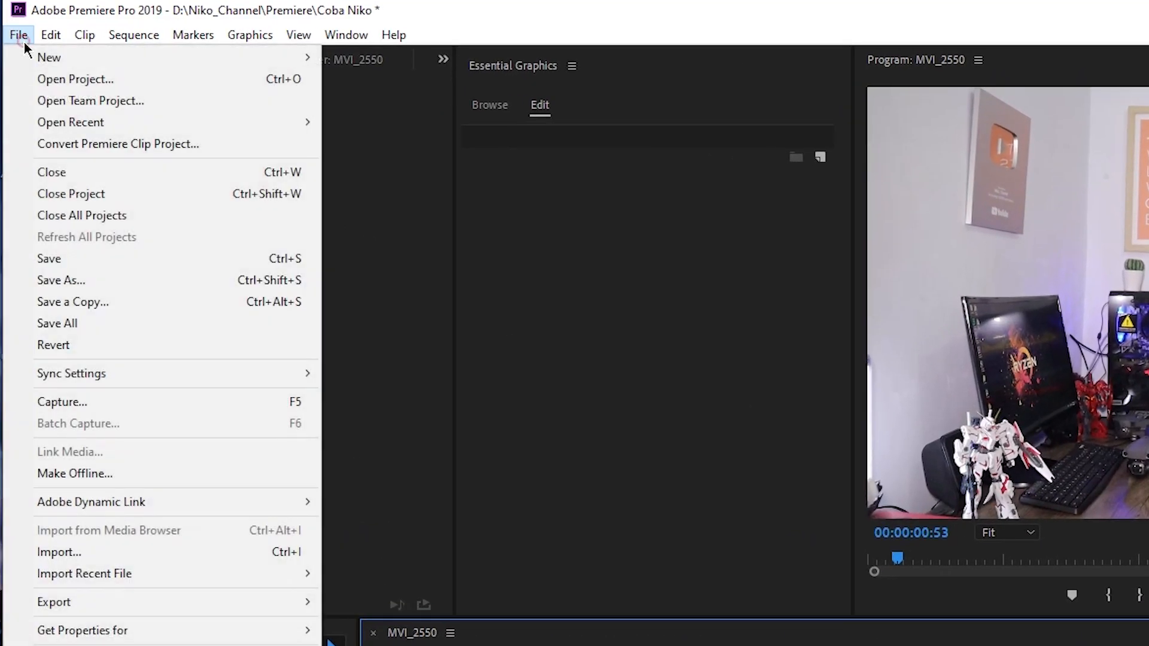
pyautogui.moveTo(146, 602)
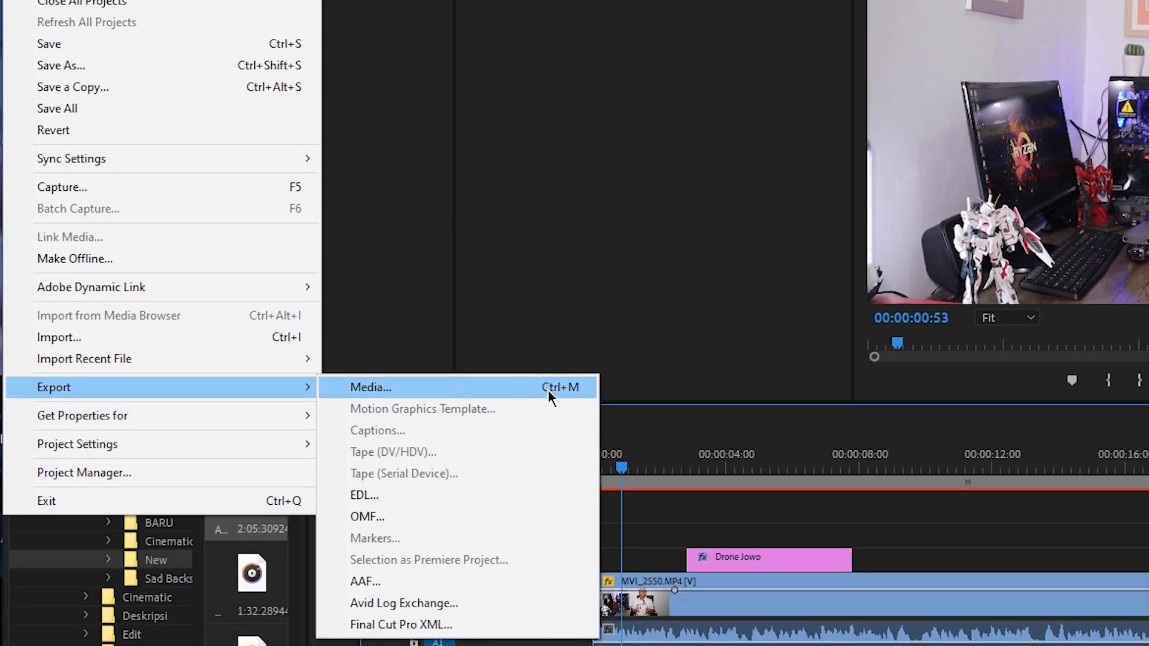
pyautogui.click(514, 388)
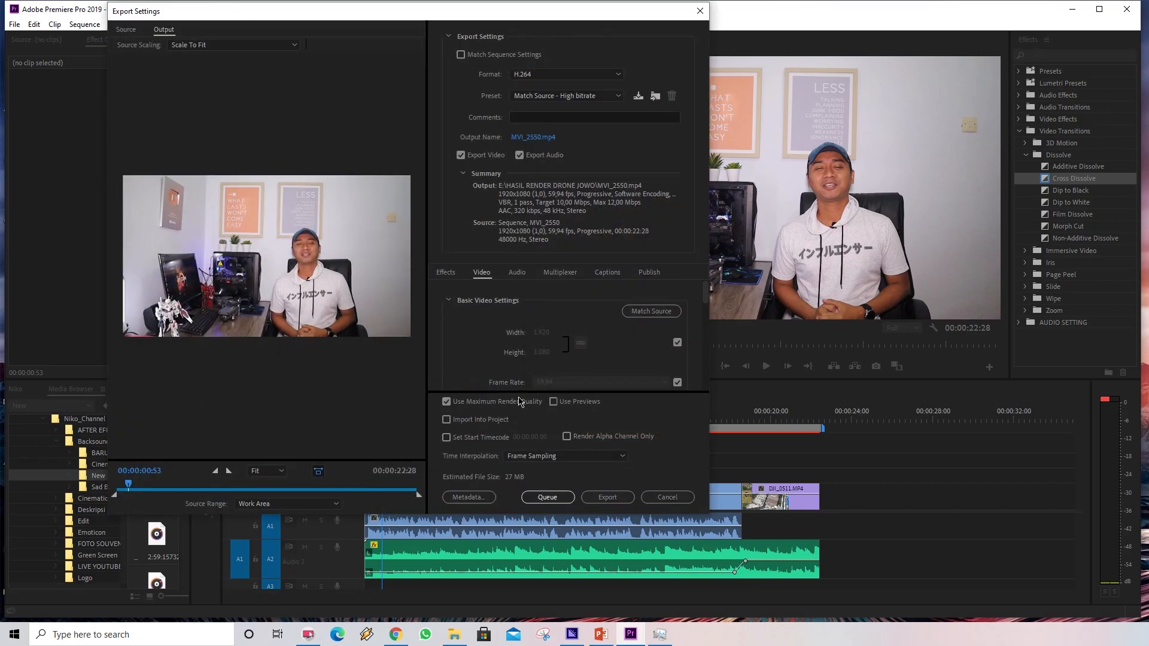
pyautogui.click(575, 97)
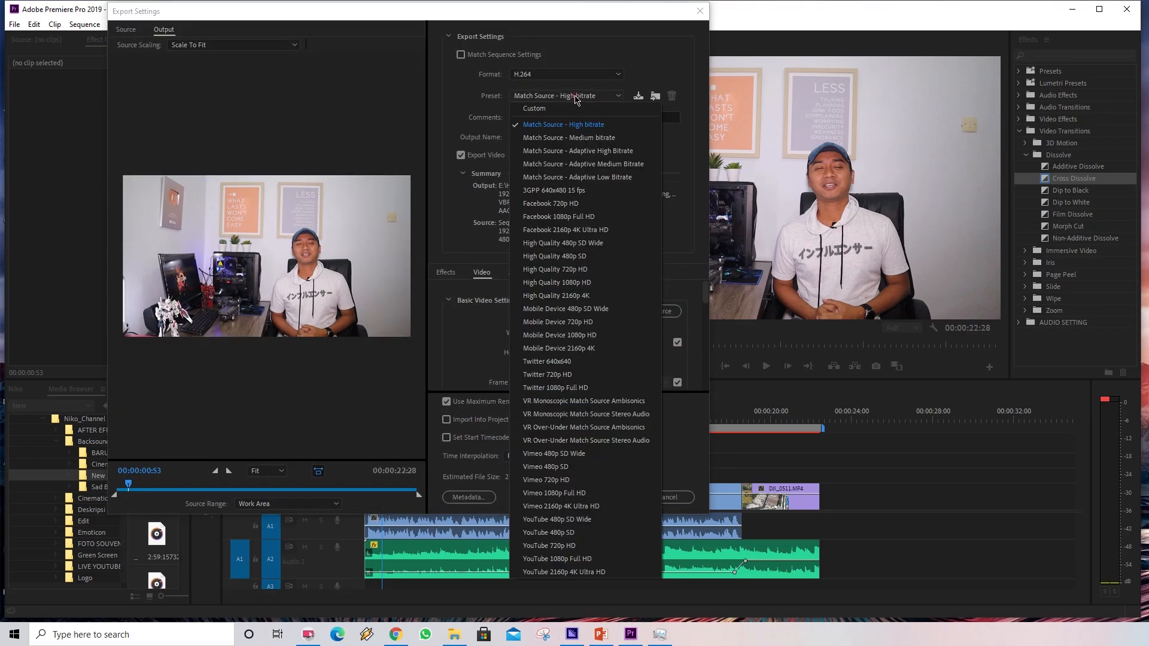
pyautogui.click(581, 559)
# Set the export's output file name to Coba in the HASIL RENDER DRONE JOWO folder.
pyautogui.click(546, 137)
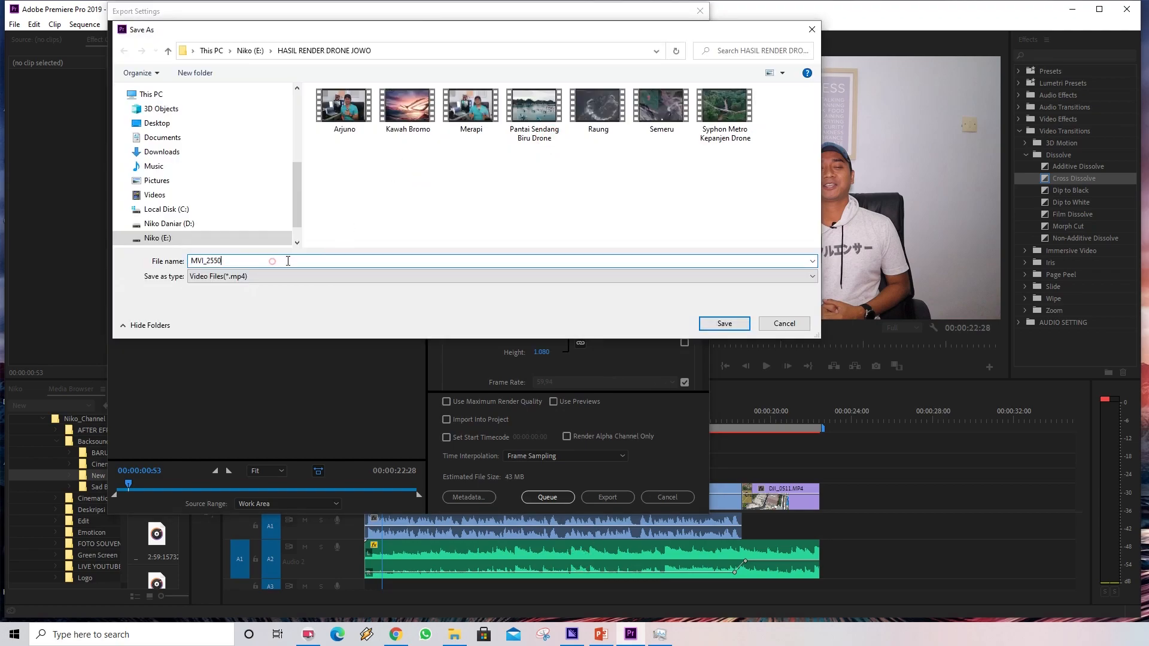
pyautogui.write('Coba')
pyautogui.click(724, 323)
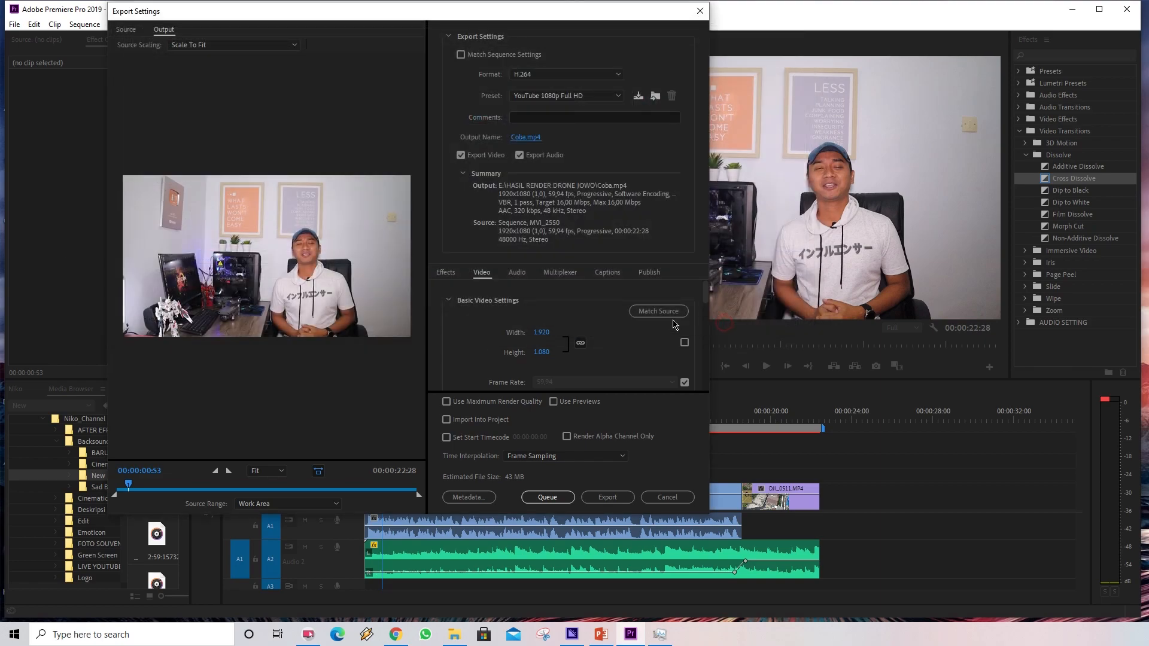
# Enable Render at Maximum Depth and Use Maximum Render Quality, keeping Work Area as the source range.
pyautogui.scroll(-4, 479, 323)
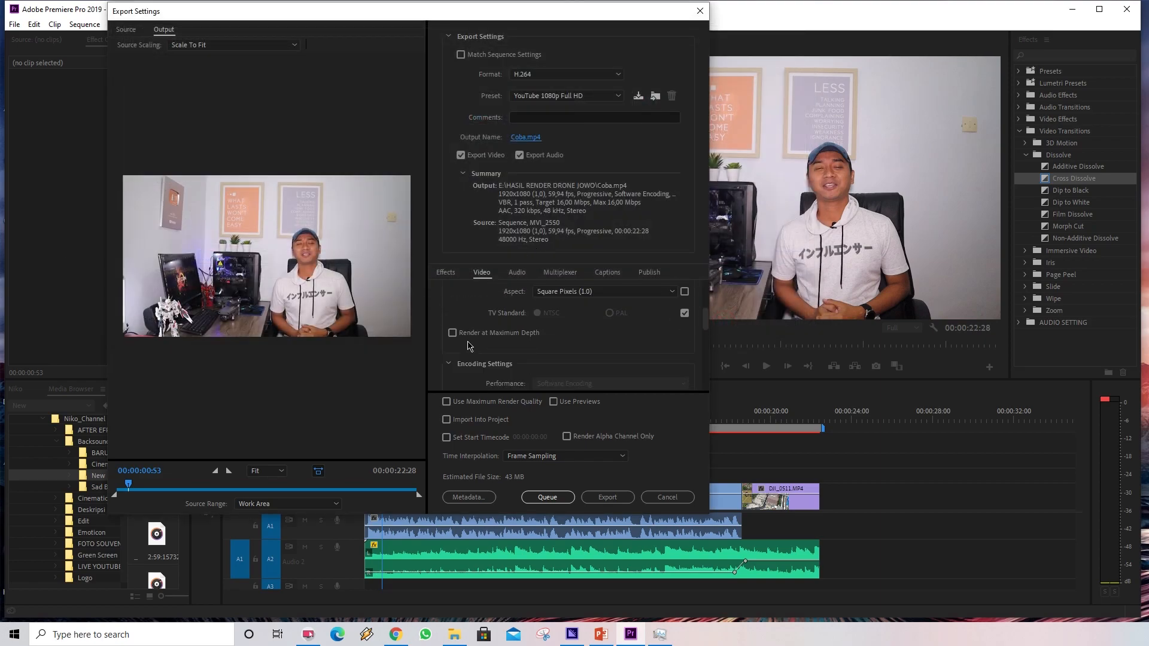
pyautogui.click(453, 333)
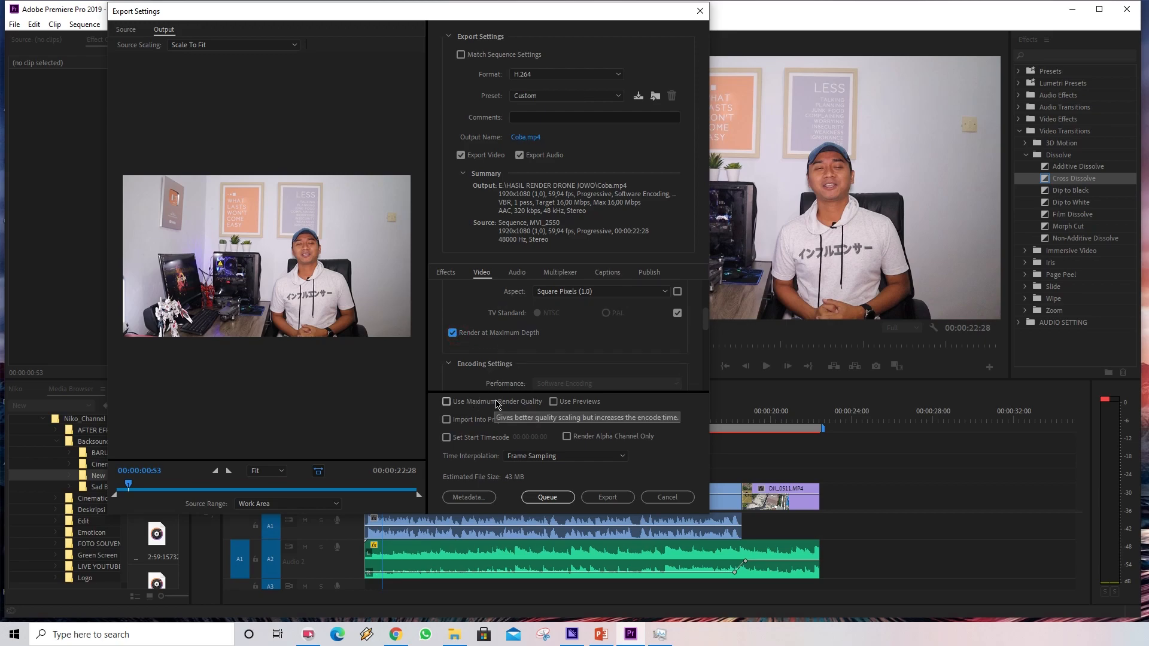
pyautogui.click(527, 408)
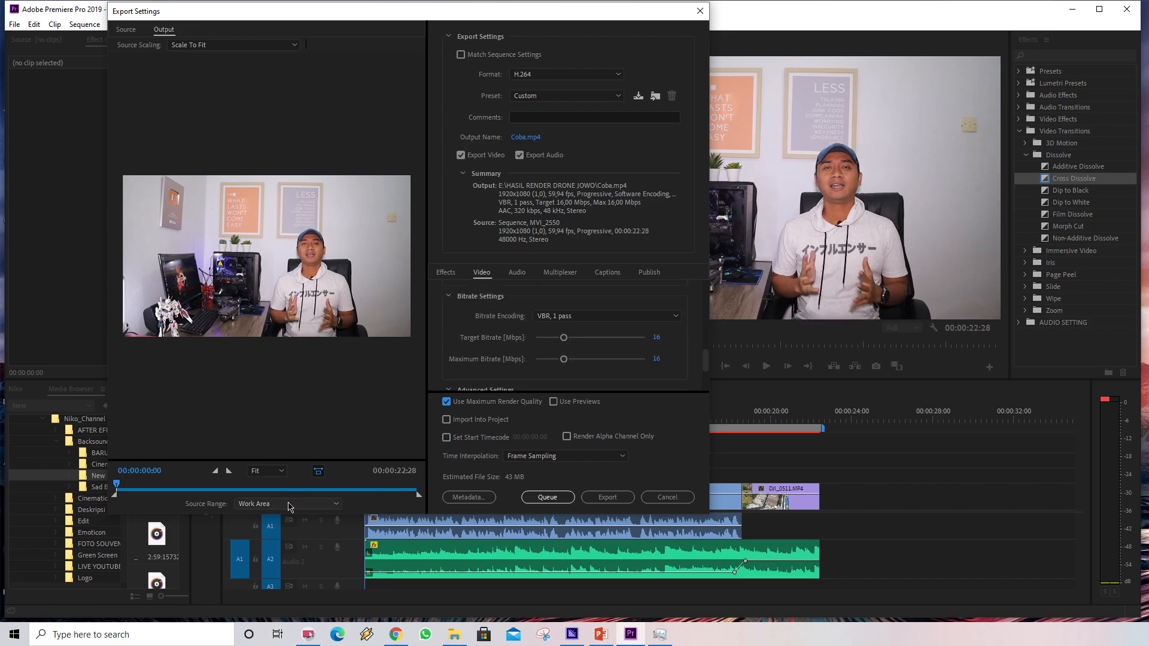
pyautogui.click(289, 507)
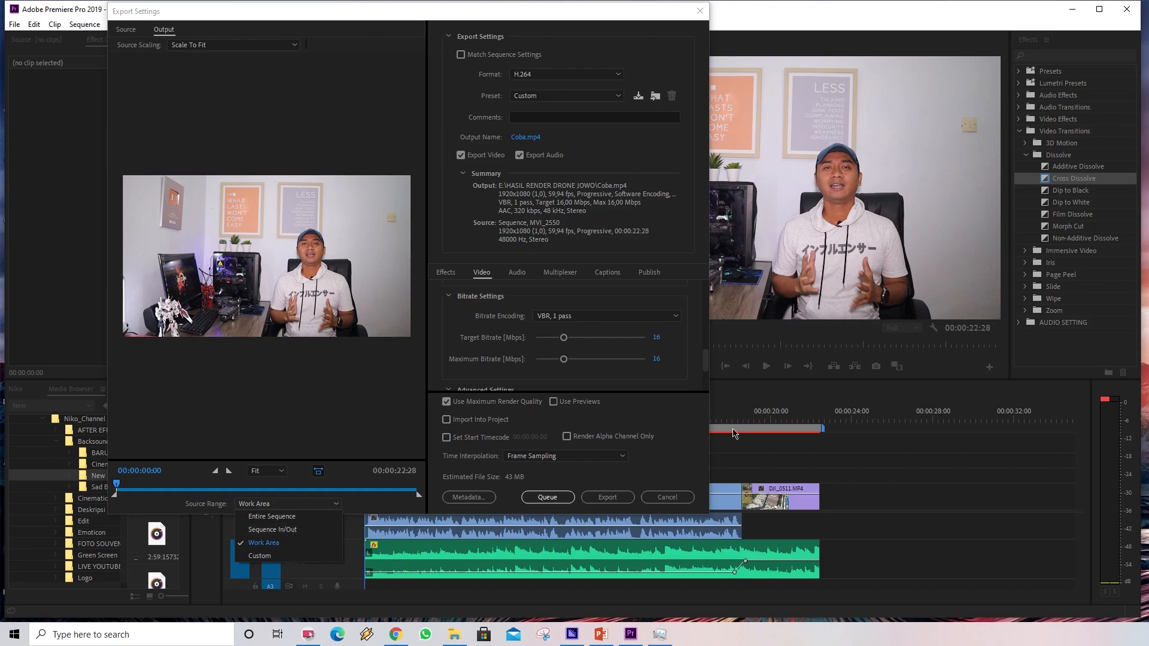
pyautogui.click(314, 436)
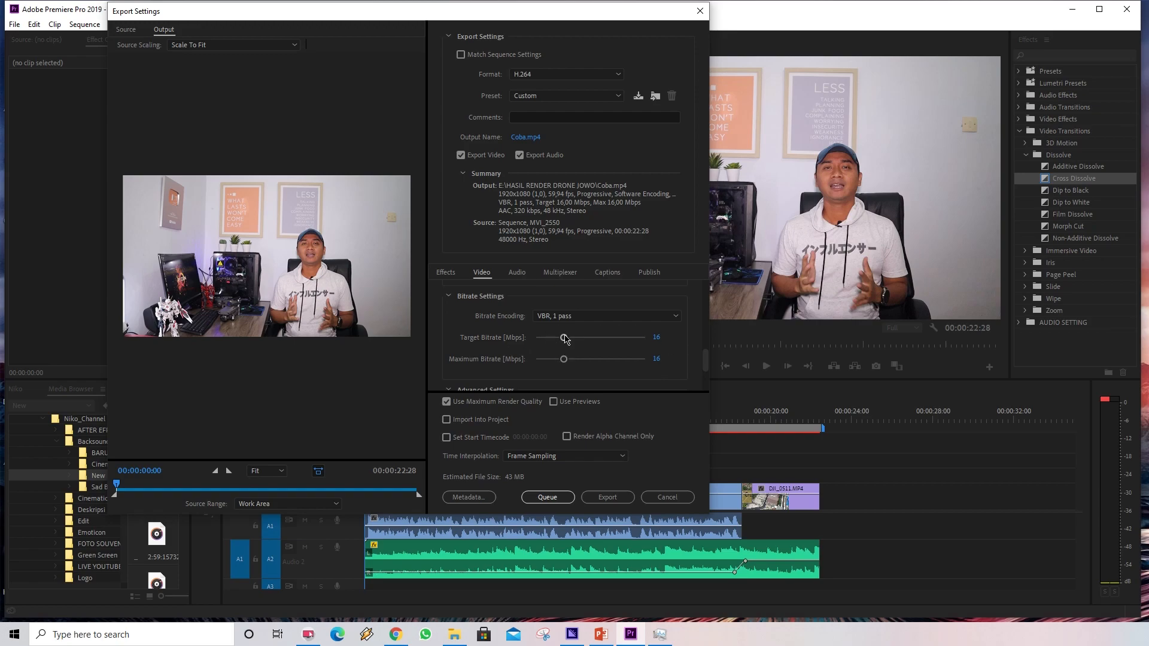
# Raise the target and maximum bitrates to 62.5 Mbps and export the video directly.
pyautogui.moveTo(564, 338); pyautogui.dragTo(648, 338)
pyautogui.scroll(-1, 675, 363)
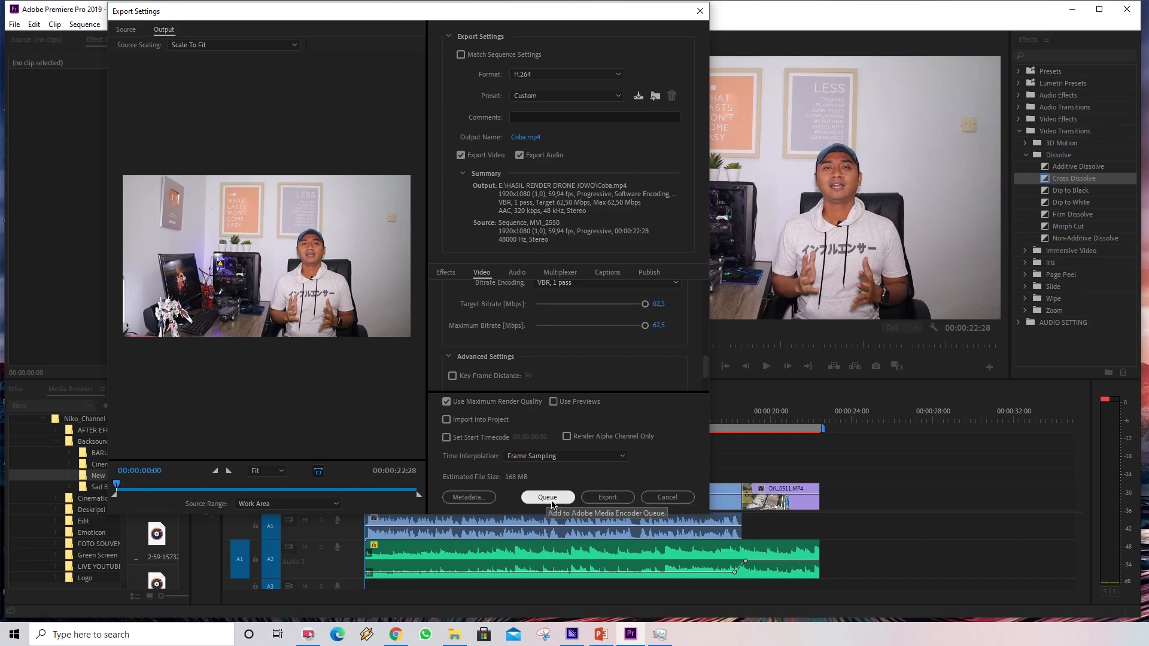
pyautogui.click(602, 501)
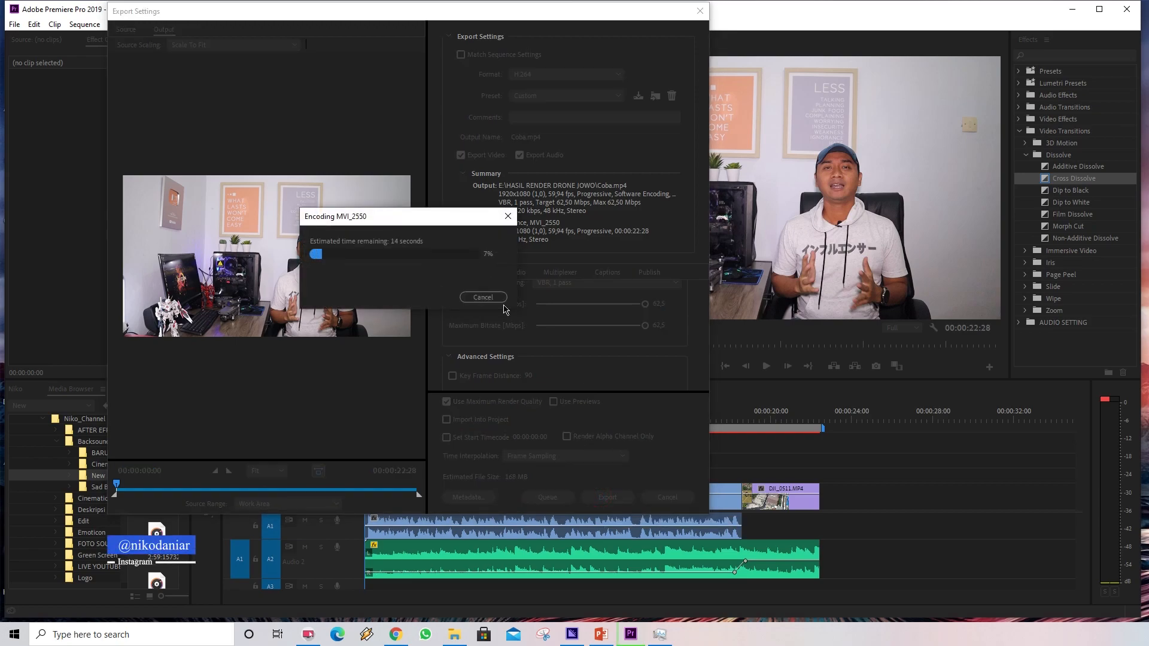